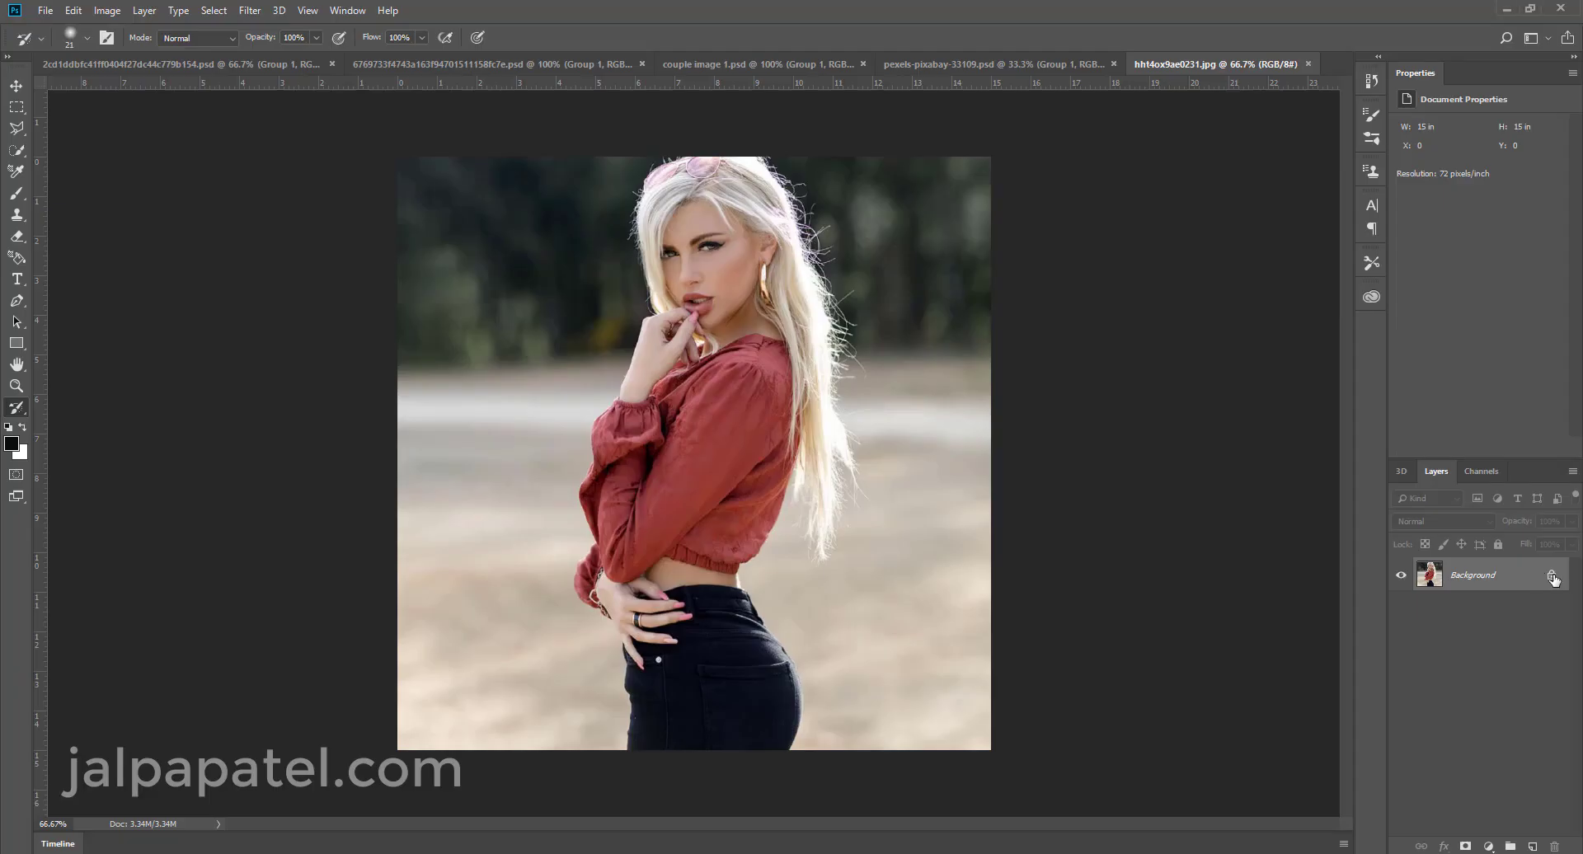
Duplicate Layer 0 into a Layer 0 copy.
left_click(1549, 577)
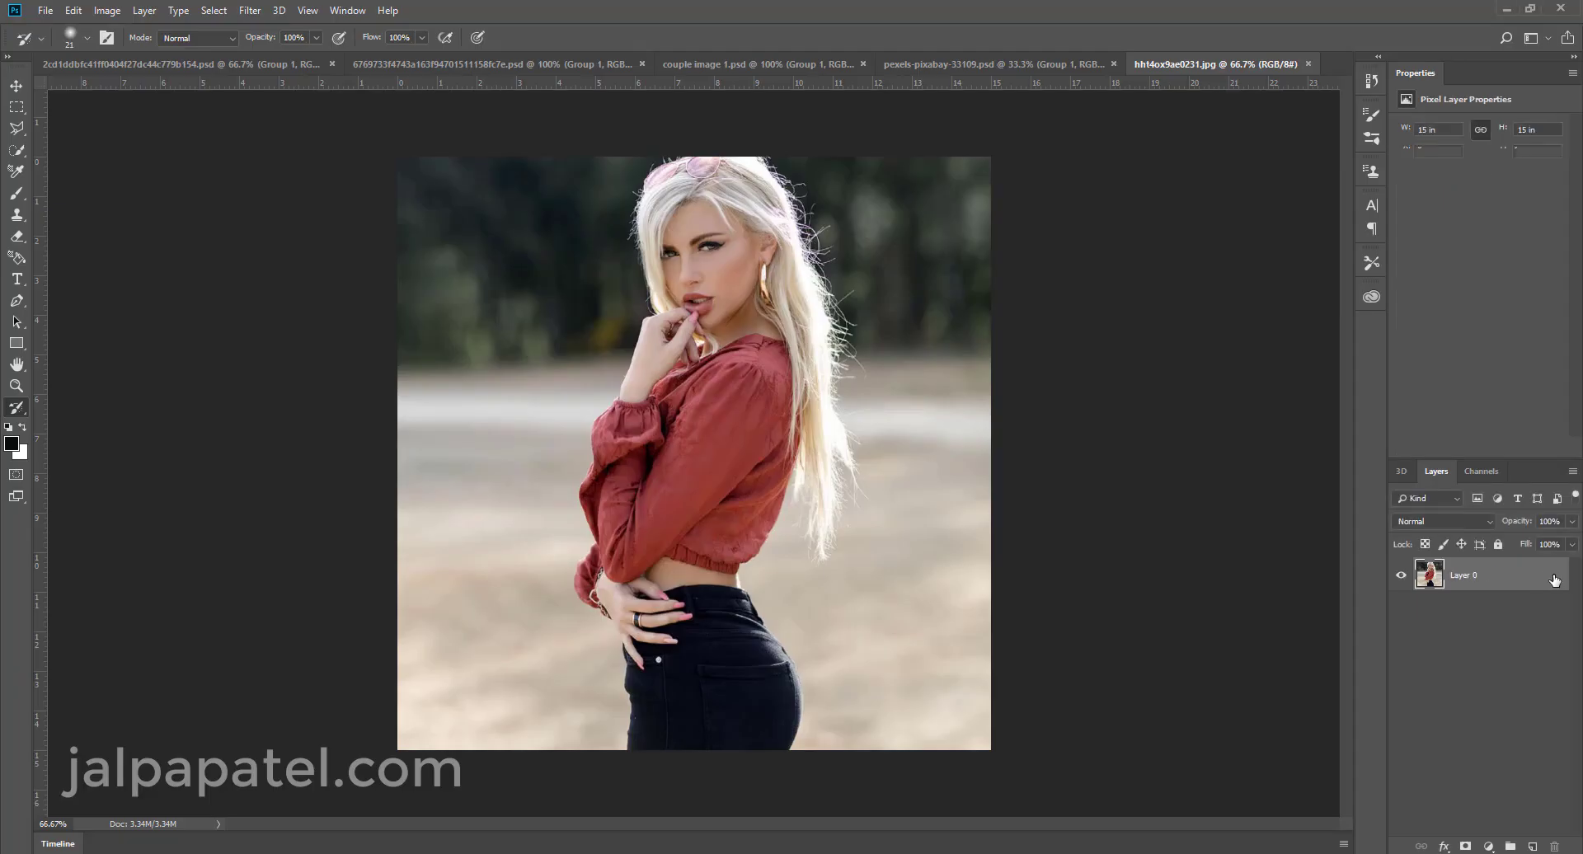
double_click(1535, 576)
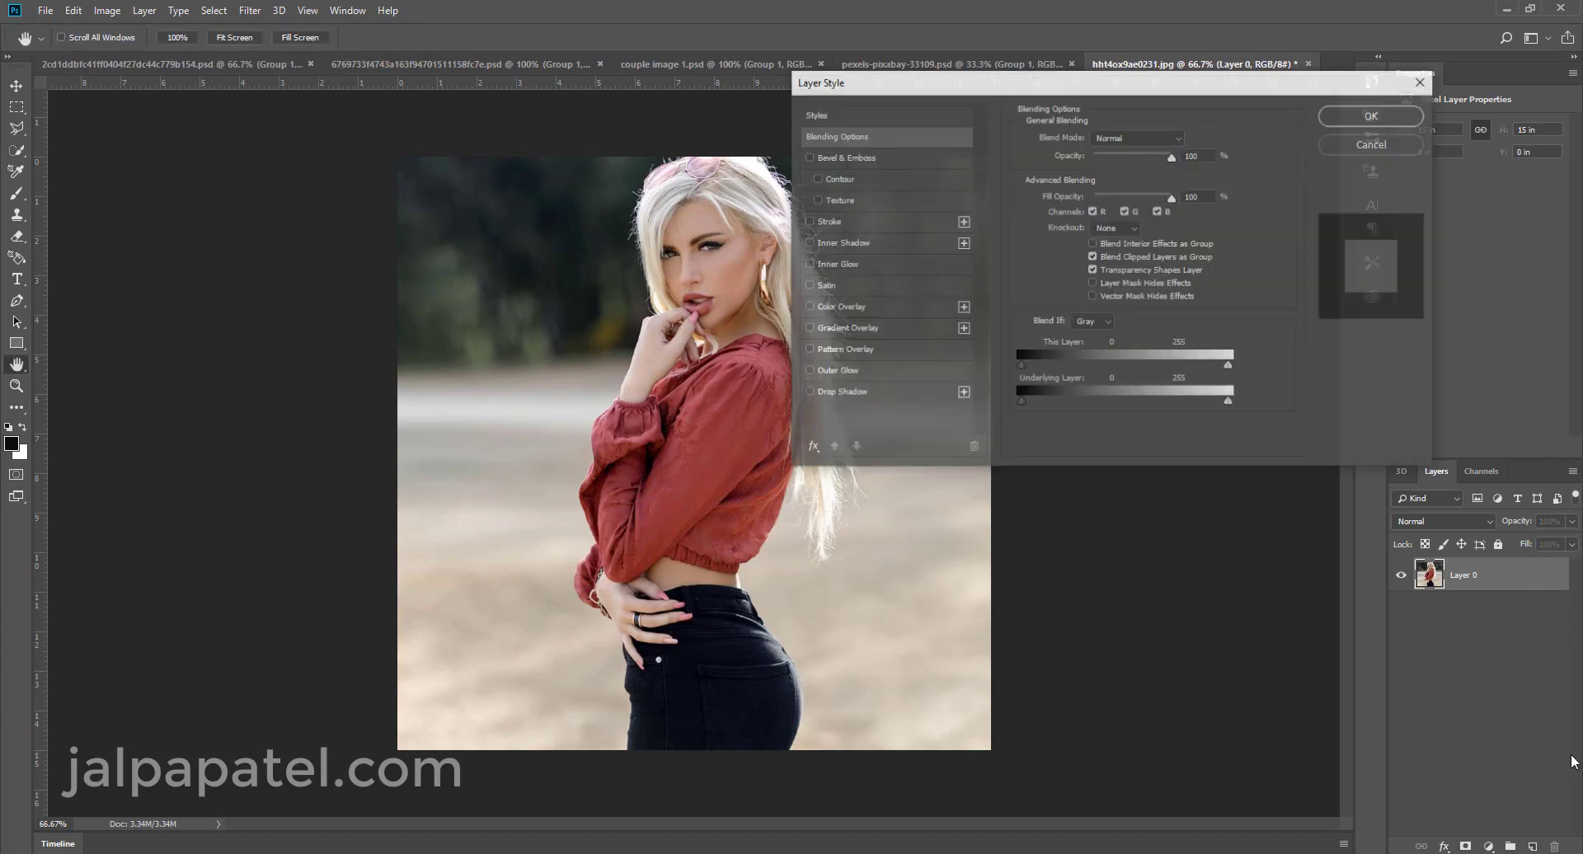
left_click(1422, 80)
left_click_drag(1547, 577, 1532, 845)
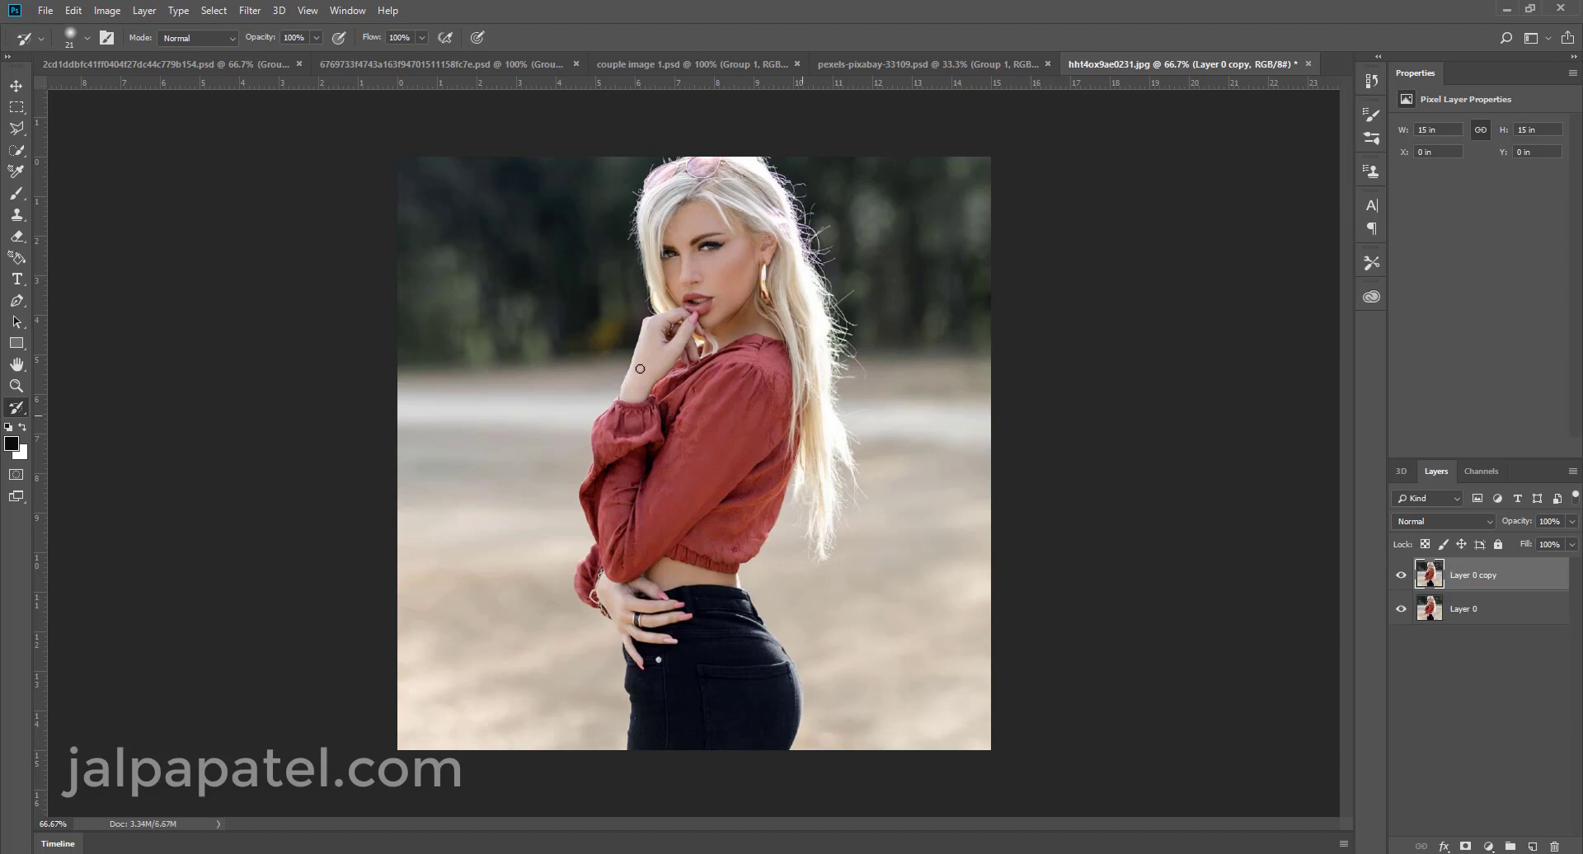
Quick-select the red top, subtracting the hand and fingers from the selection.
left_click(16, 150)
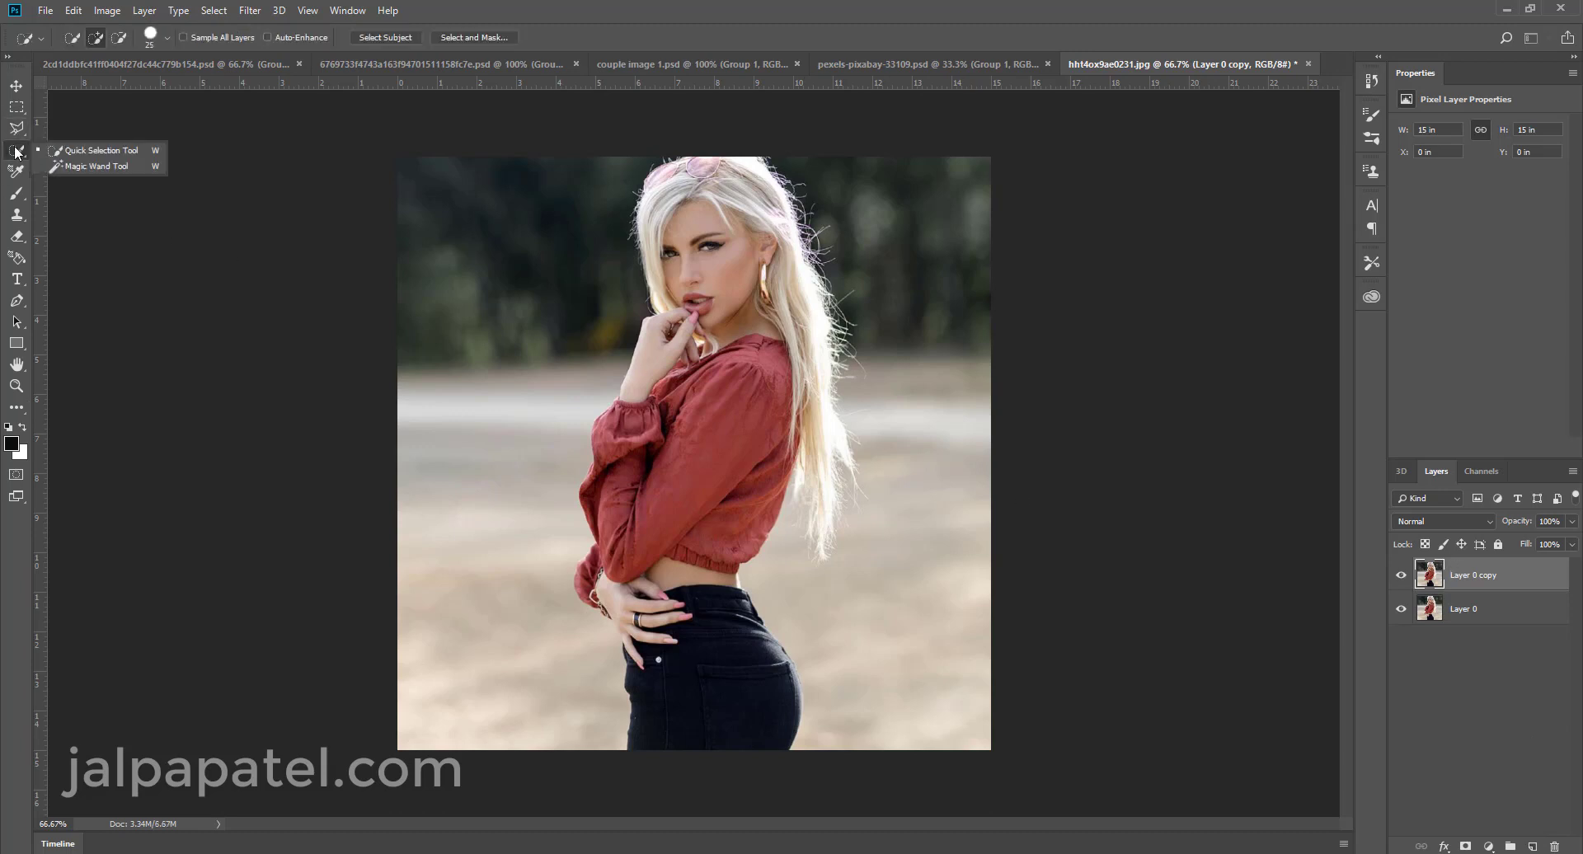
left_click(76, 153)
mouse_move(742, 370)
left_mouse_down()
mouse_move(679, 370)
mouse_move(611, 482)
mouse_move(580, 579)
left_mouse_up()
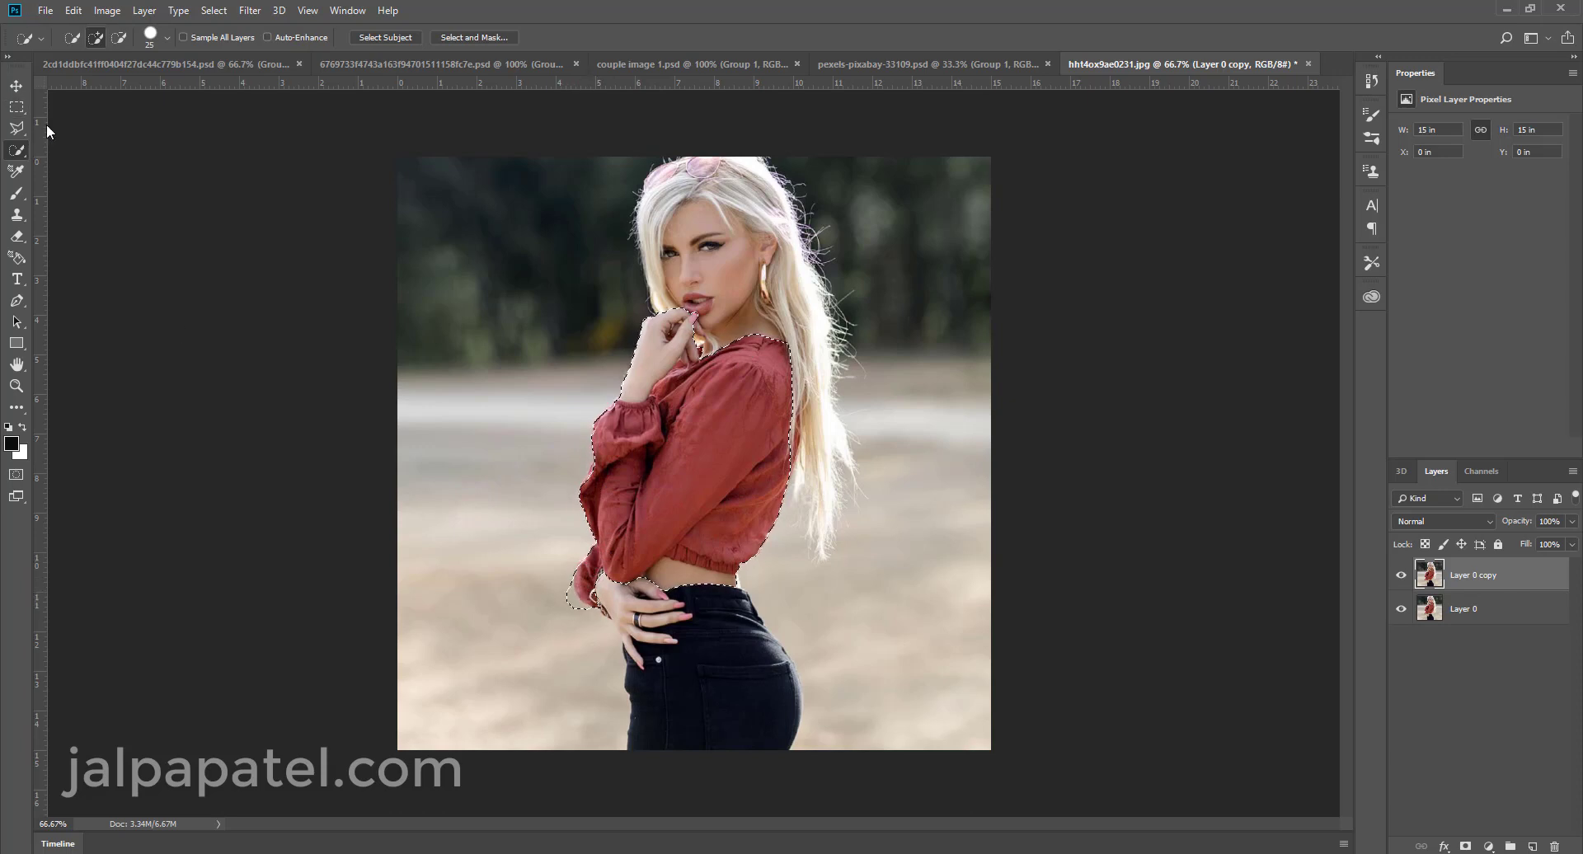
left_click(119, 38)
left_click_drag(680, 310, 686, 347)
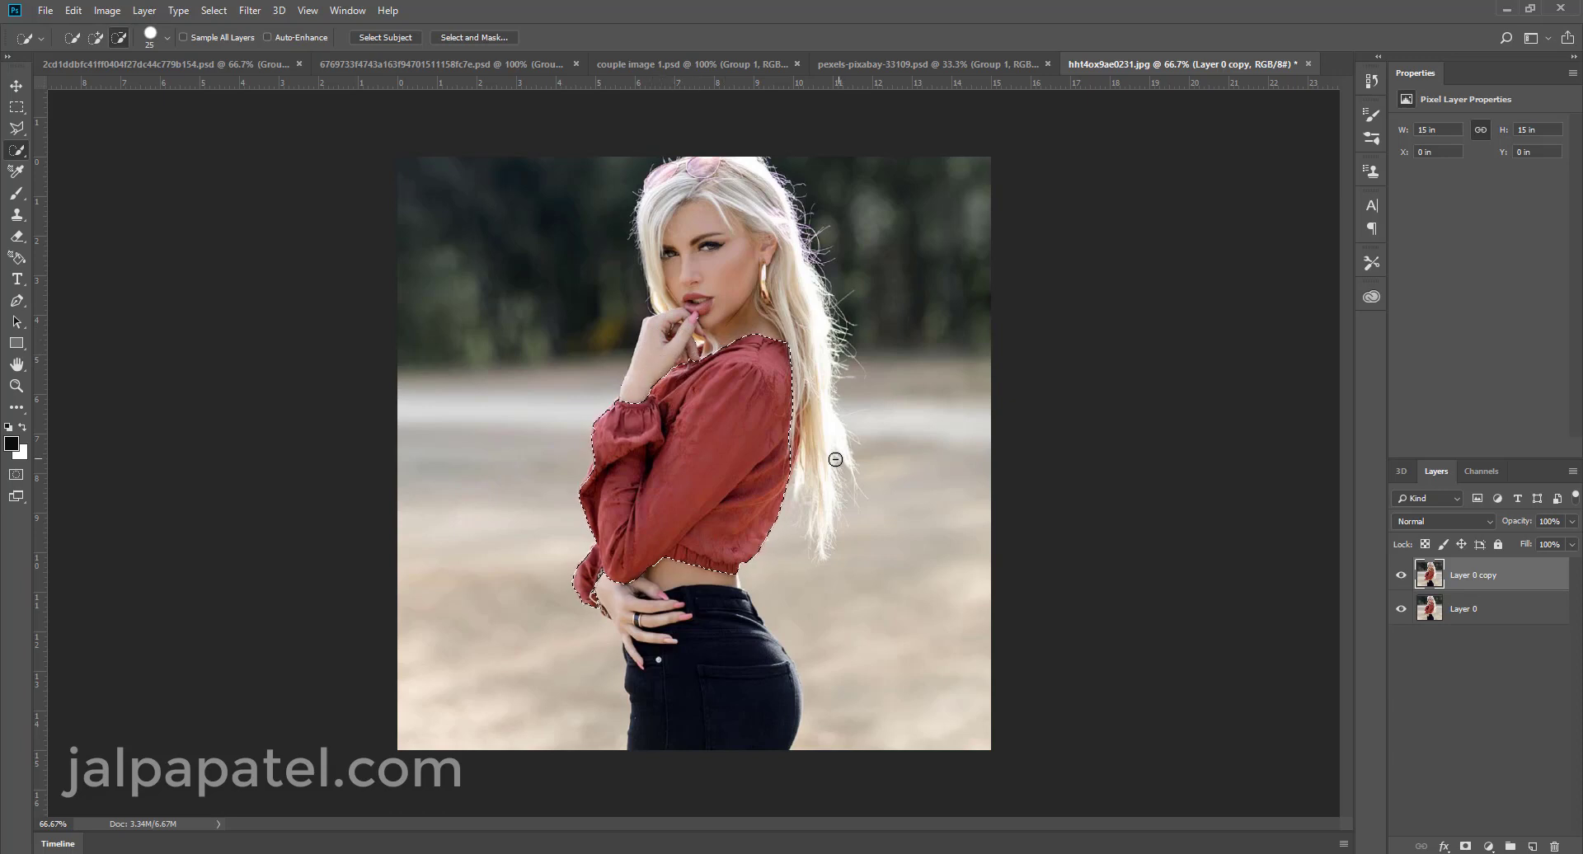
left_click(96, 38)
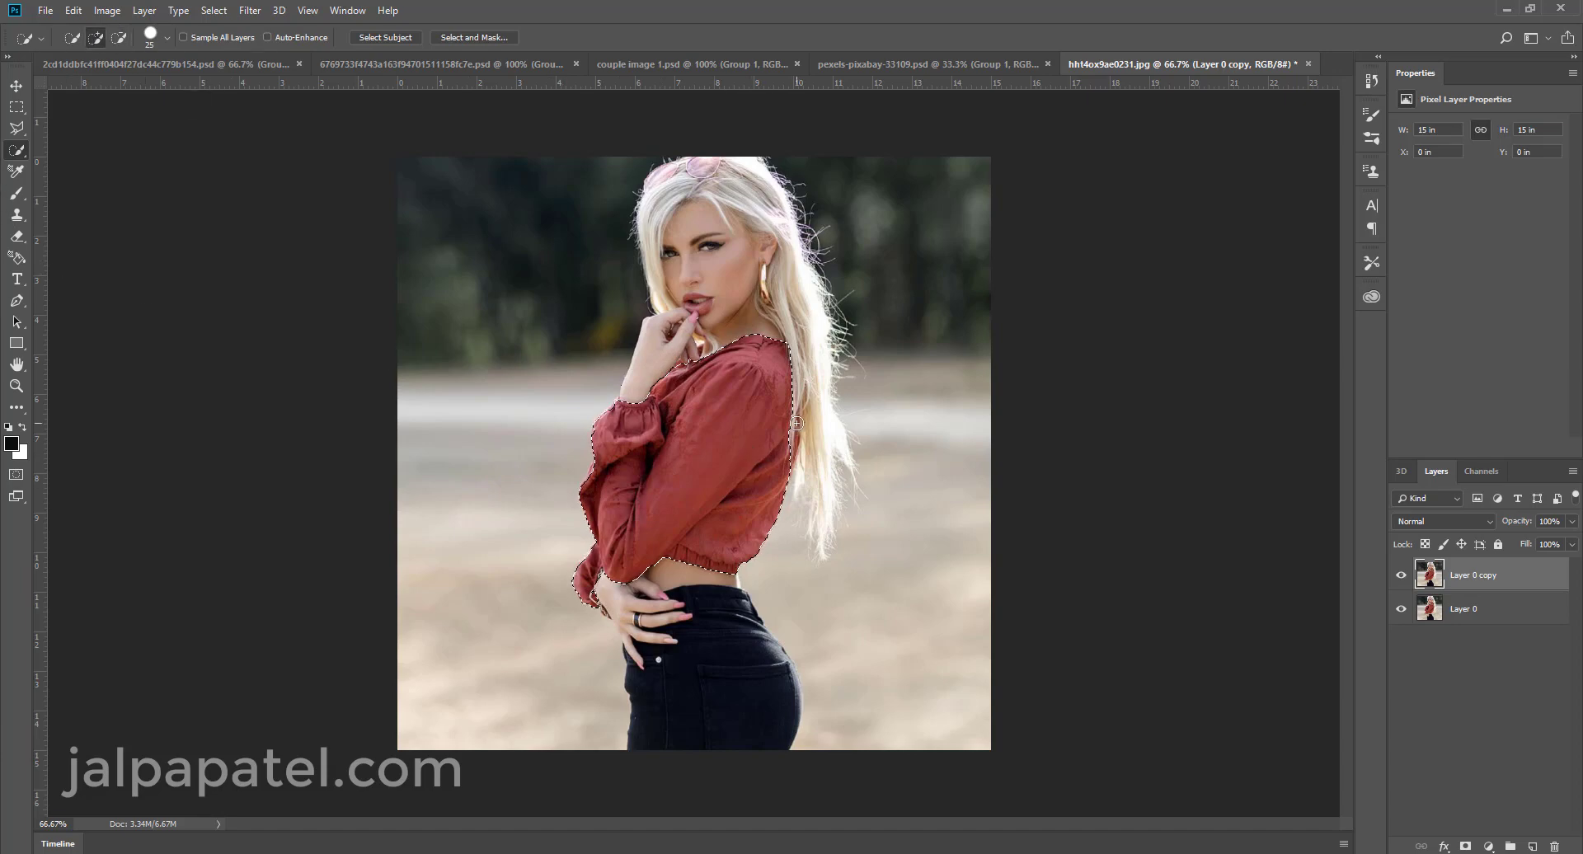
Zoom to 200% and add the shirt edge beside the hair using a size 9 brush.
key("super")
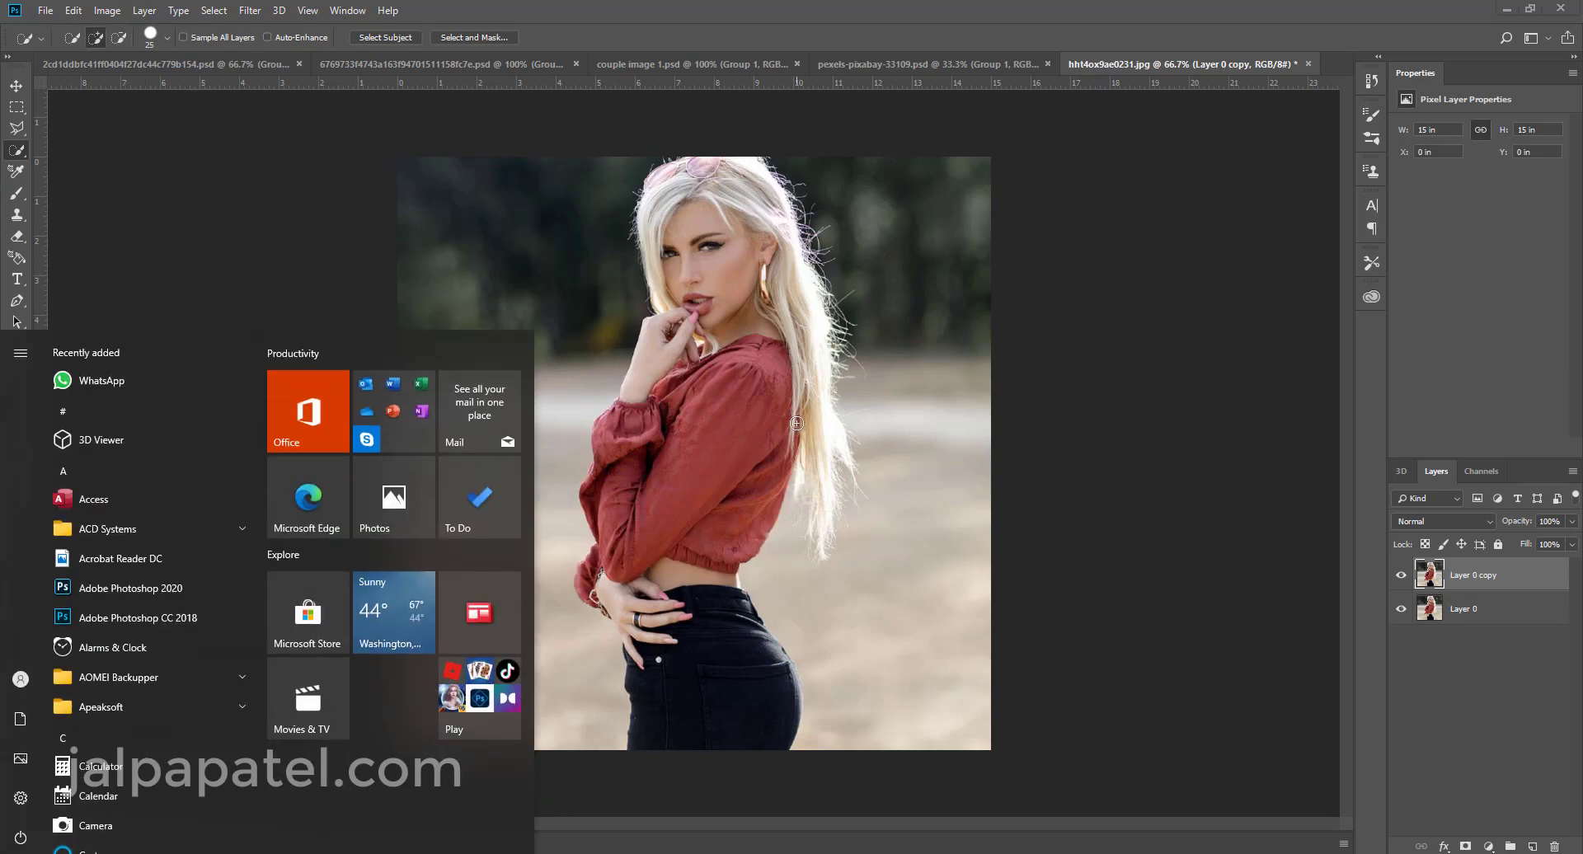
key("super")
key("ctrl+plus")
key("ctrl+plus")
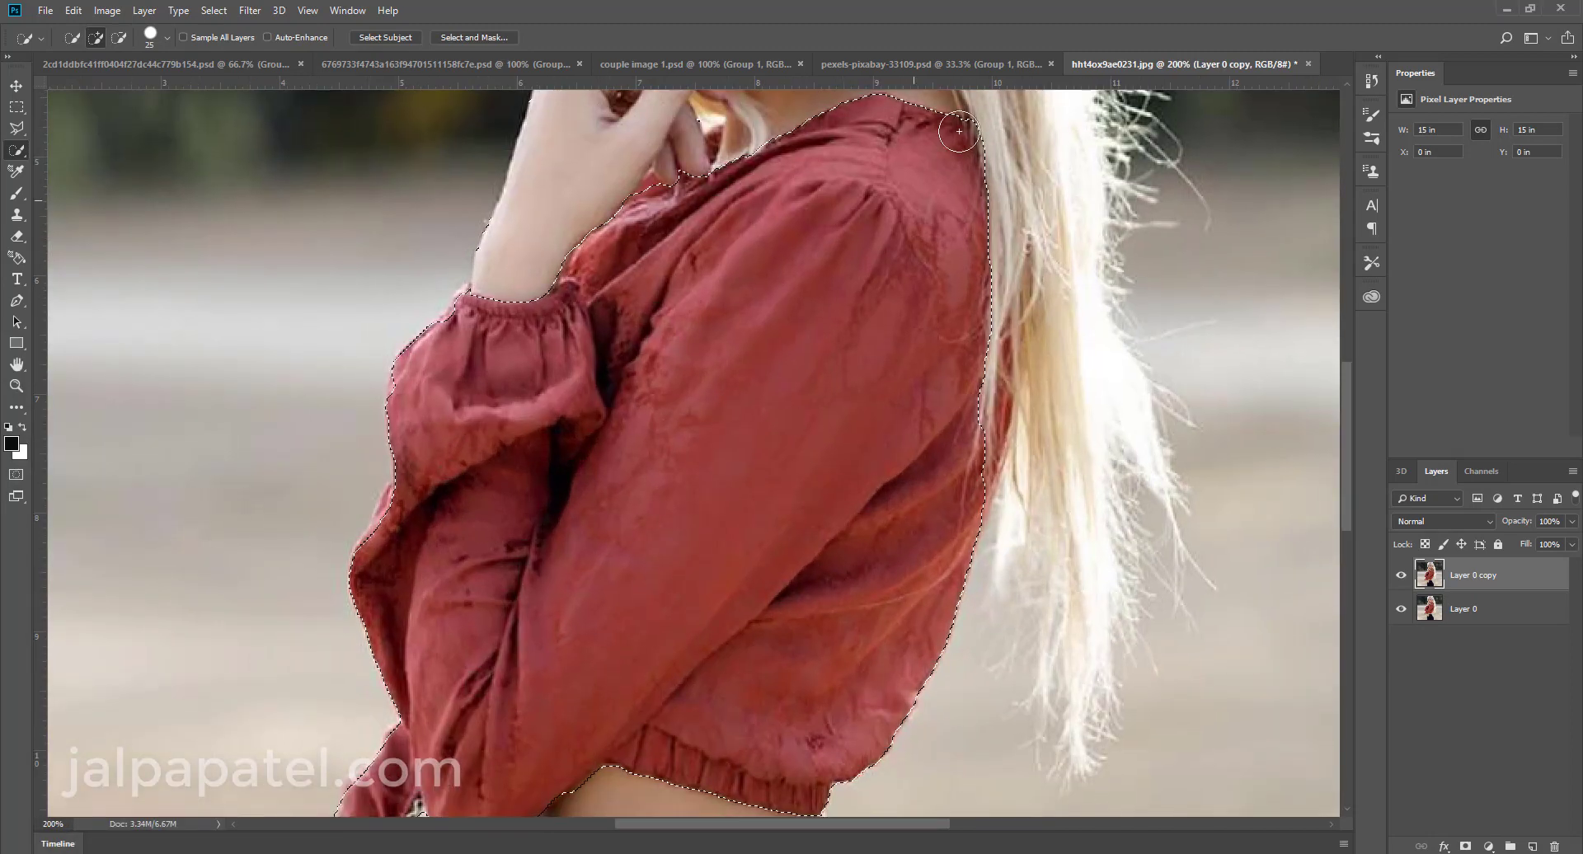
key("bracketleft")
key("bracketleft")
key("bracketleft")
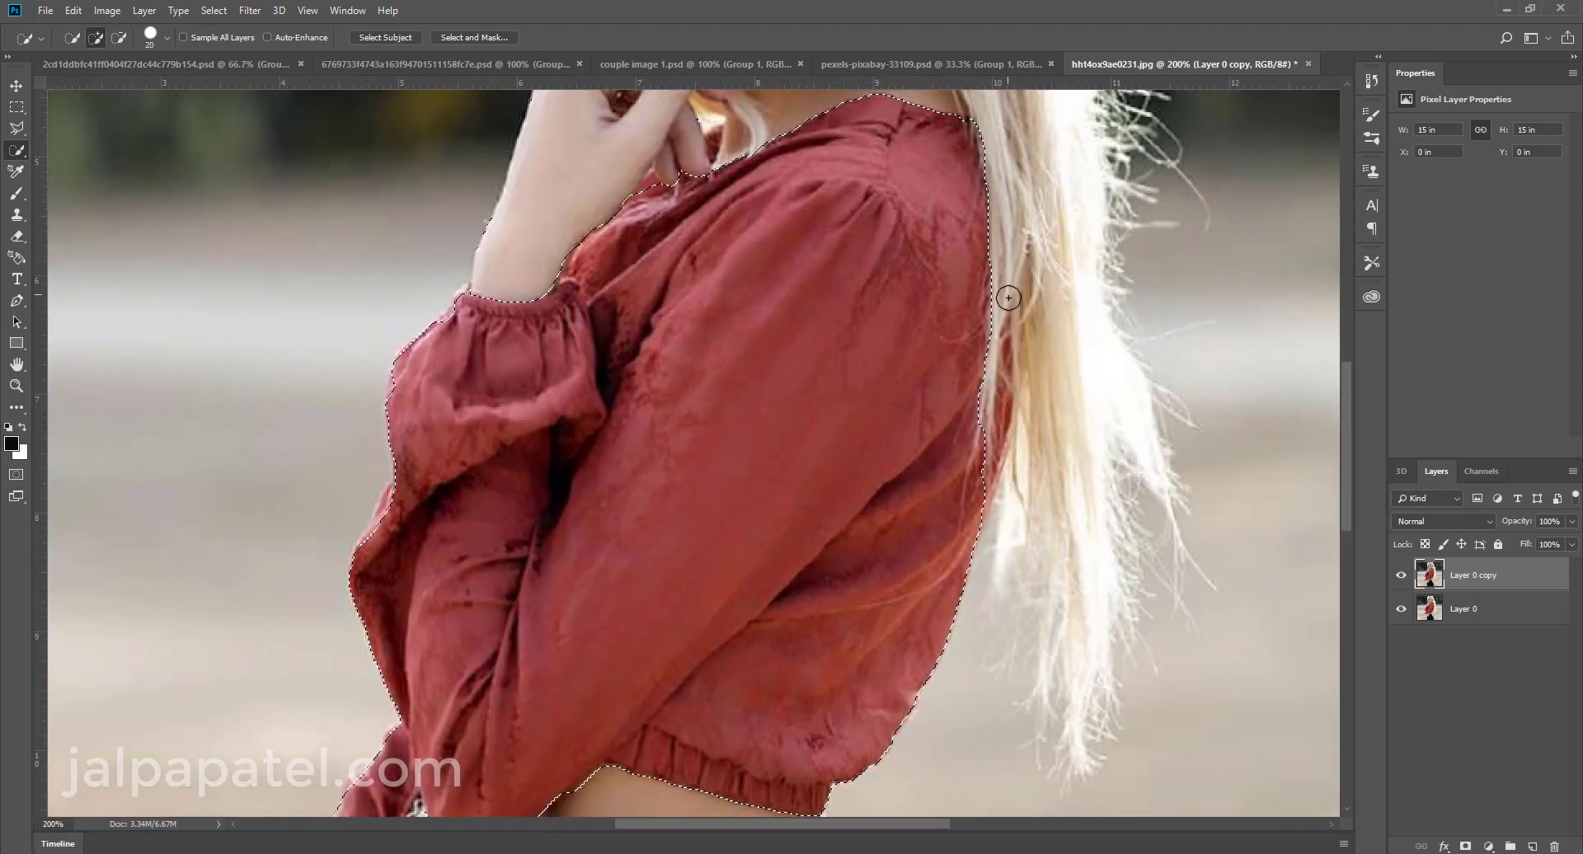
left_click(1012, 361)
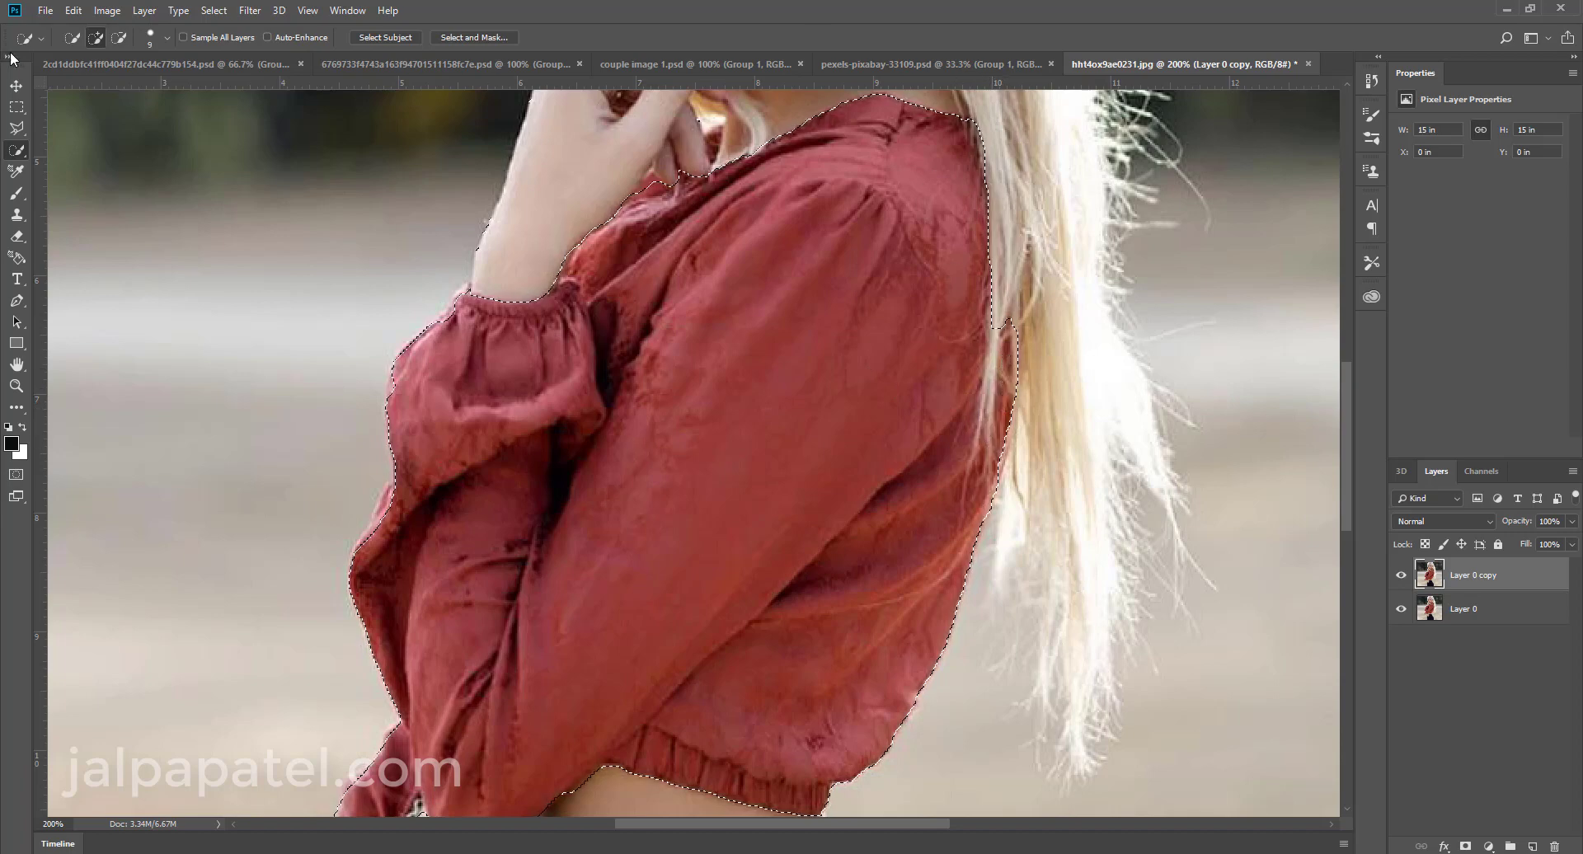
Subtract the stray hair strands from the top's selection edge.
left_click(120, 37)
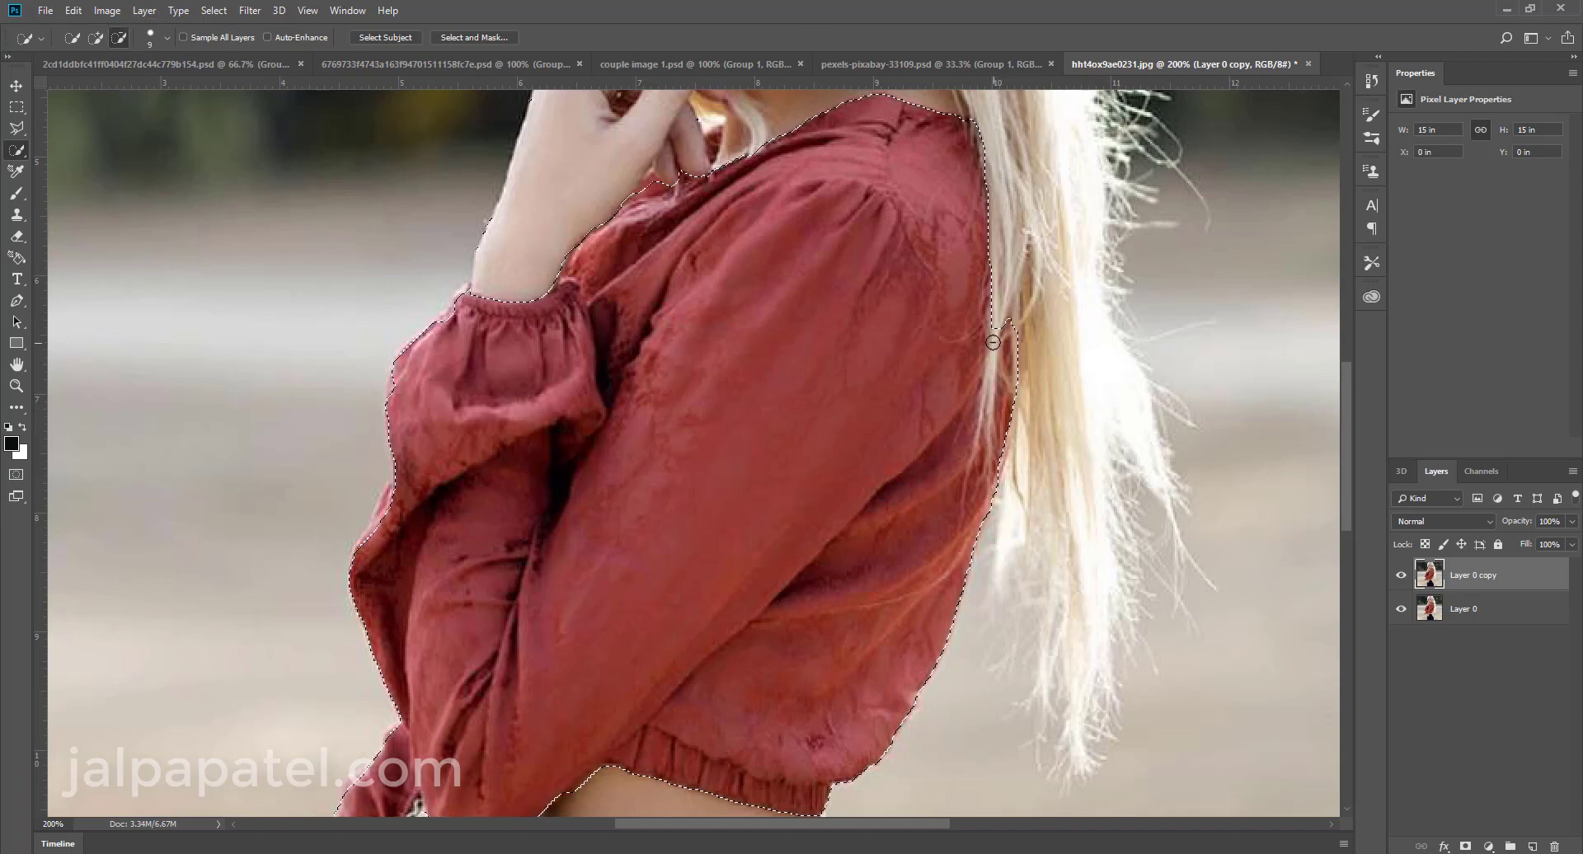
left_click_drag(993, 341, 989, 445)
key("ctrl+z")
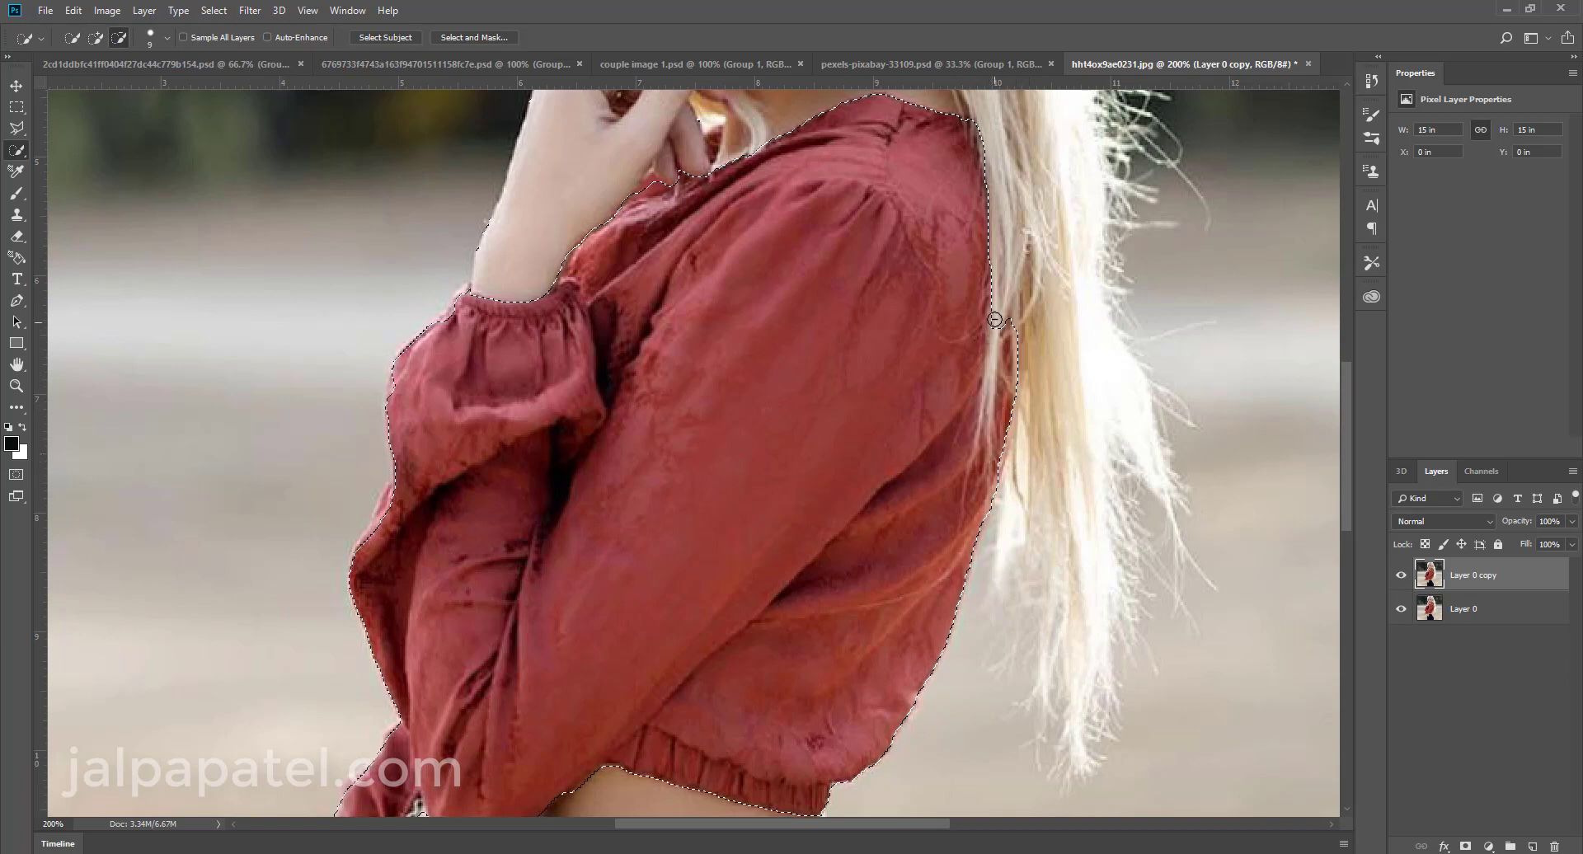
left_click_drag(988, 351, 986, 426)
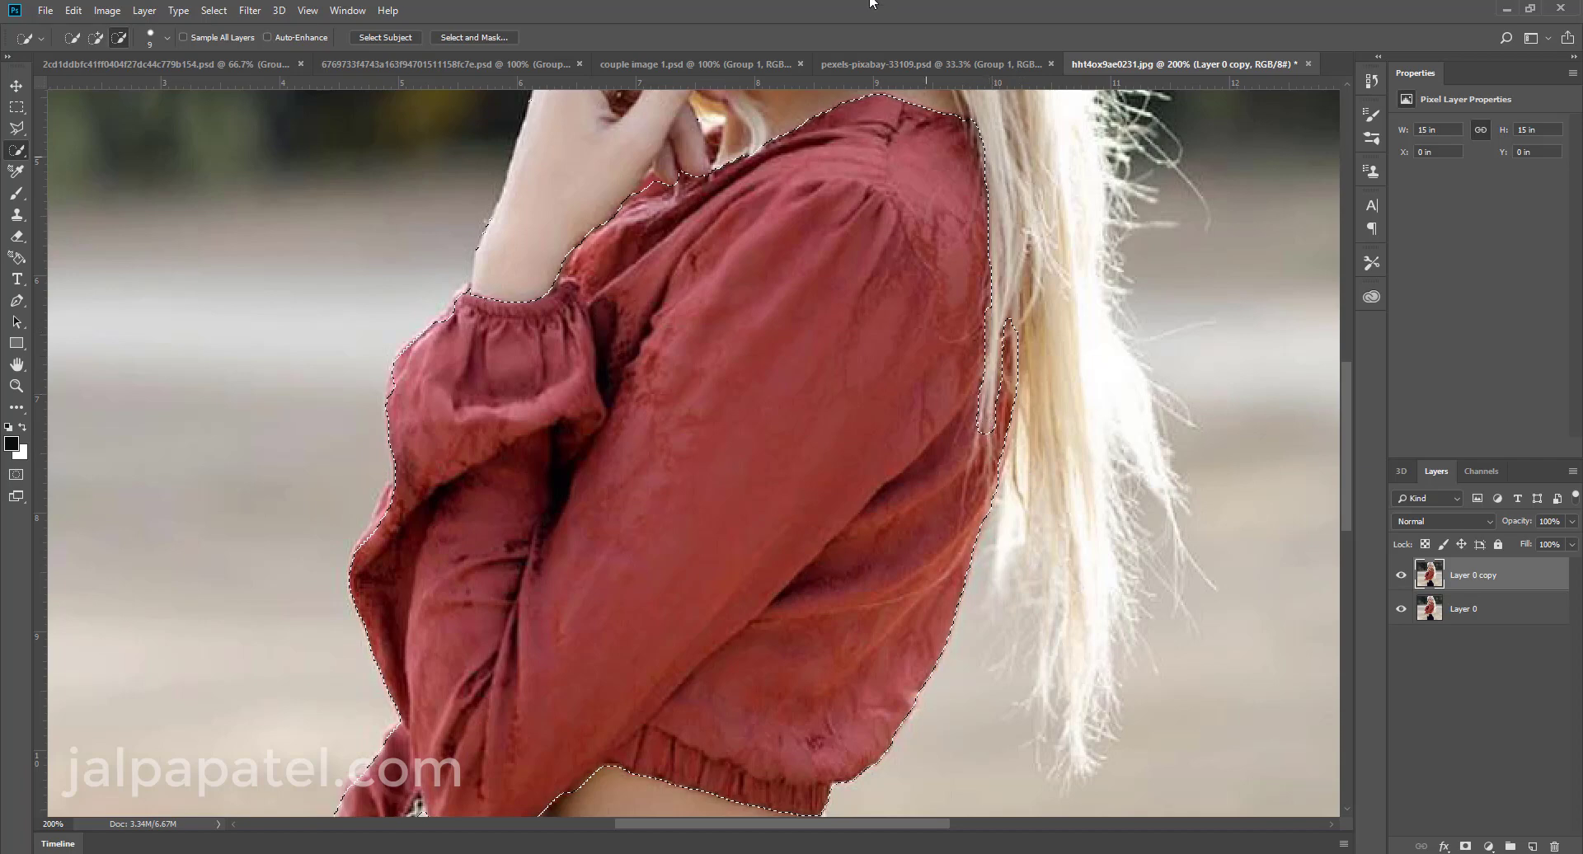
In Select and Mask, set a 2 px radius, brush the hair edge, and apply Smooth 2.
left_click(467, 38)
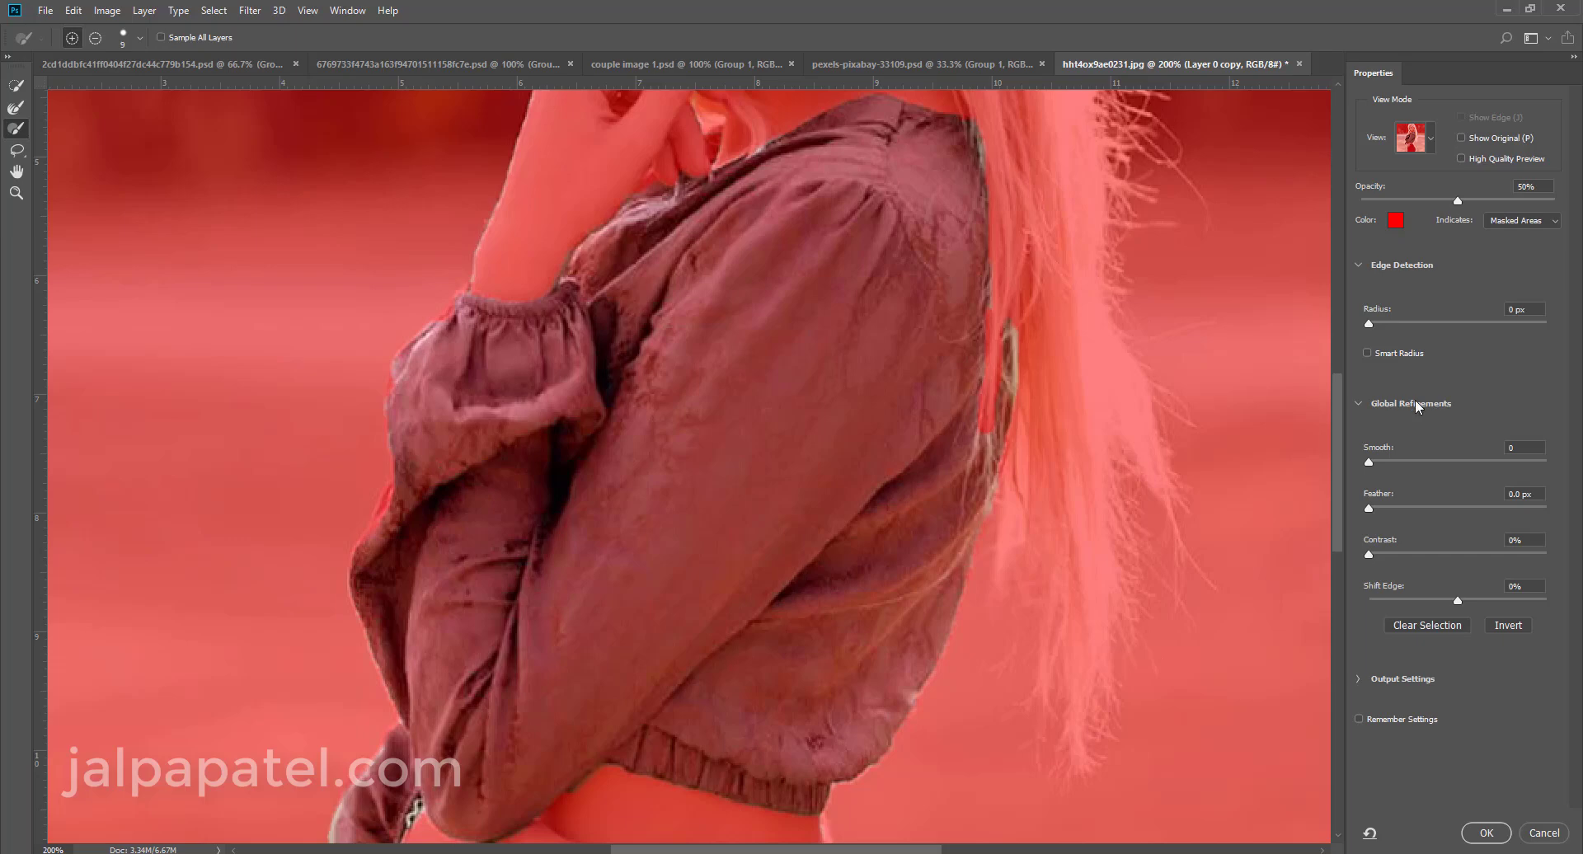
left_click_drag(1368, 322, 1376, 324)
left_click(16, 107)
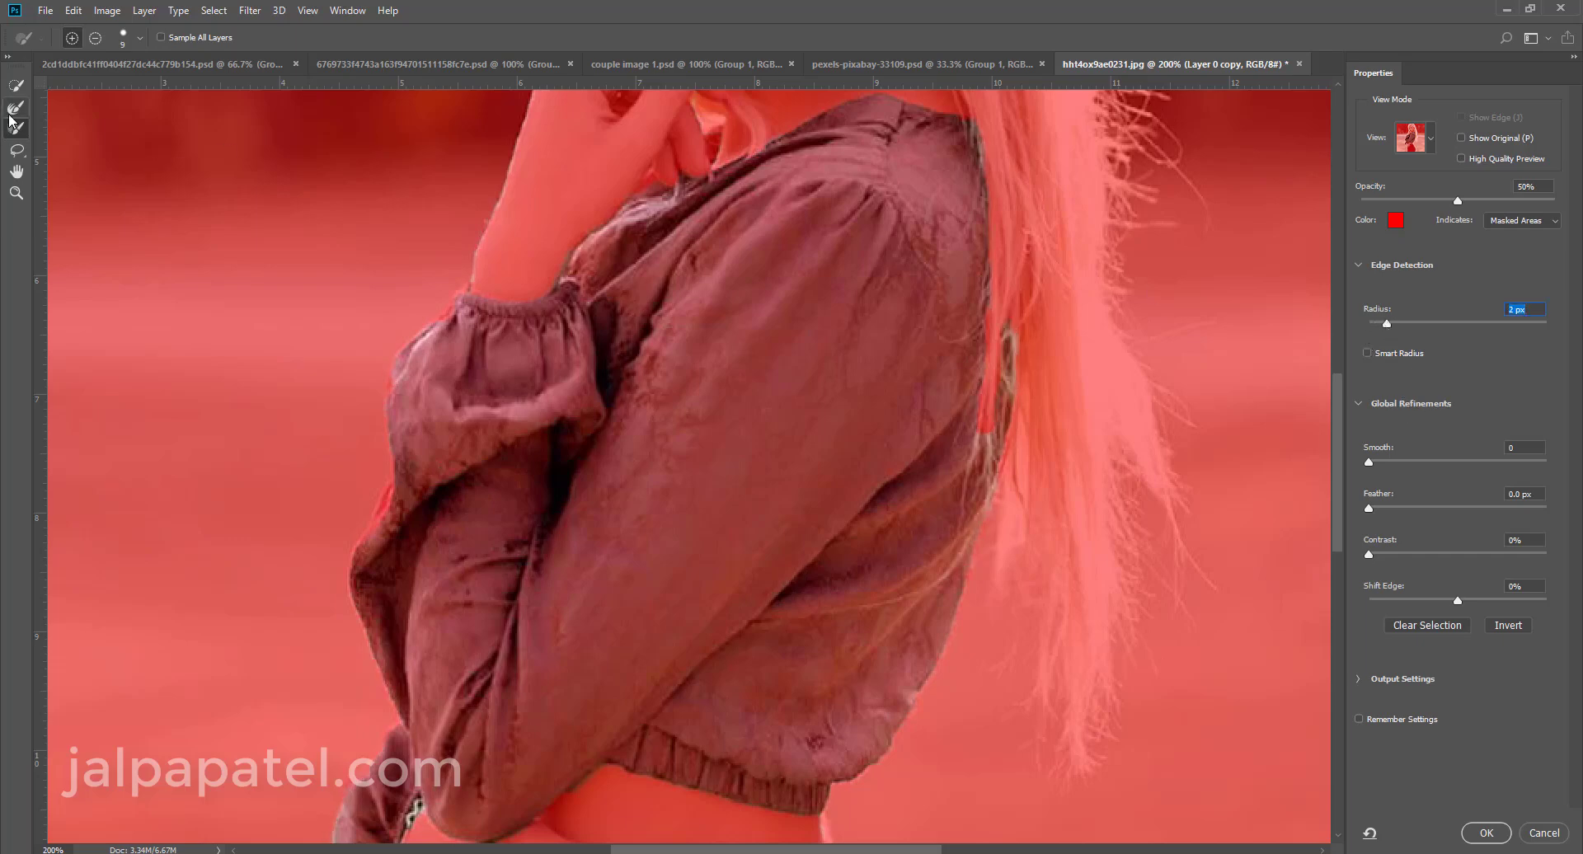
left_click_drag(1010, 341, 1018, 404)
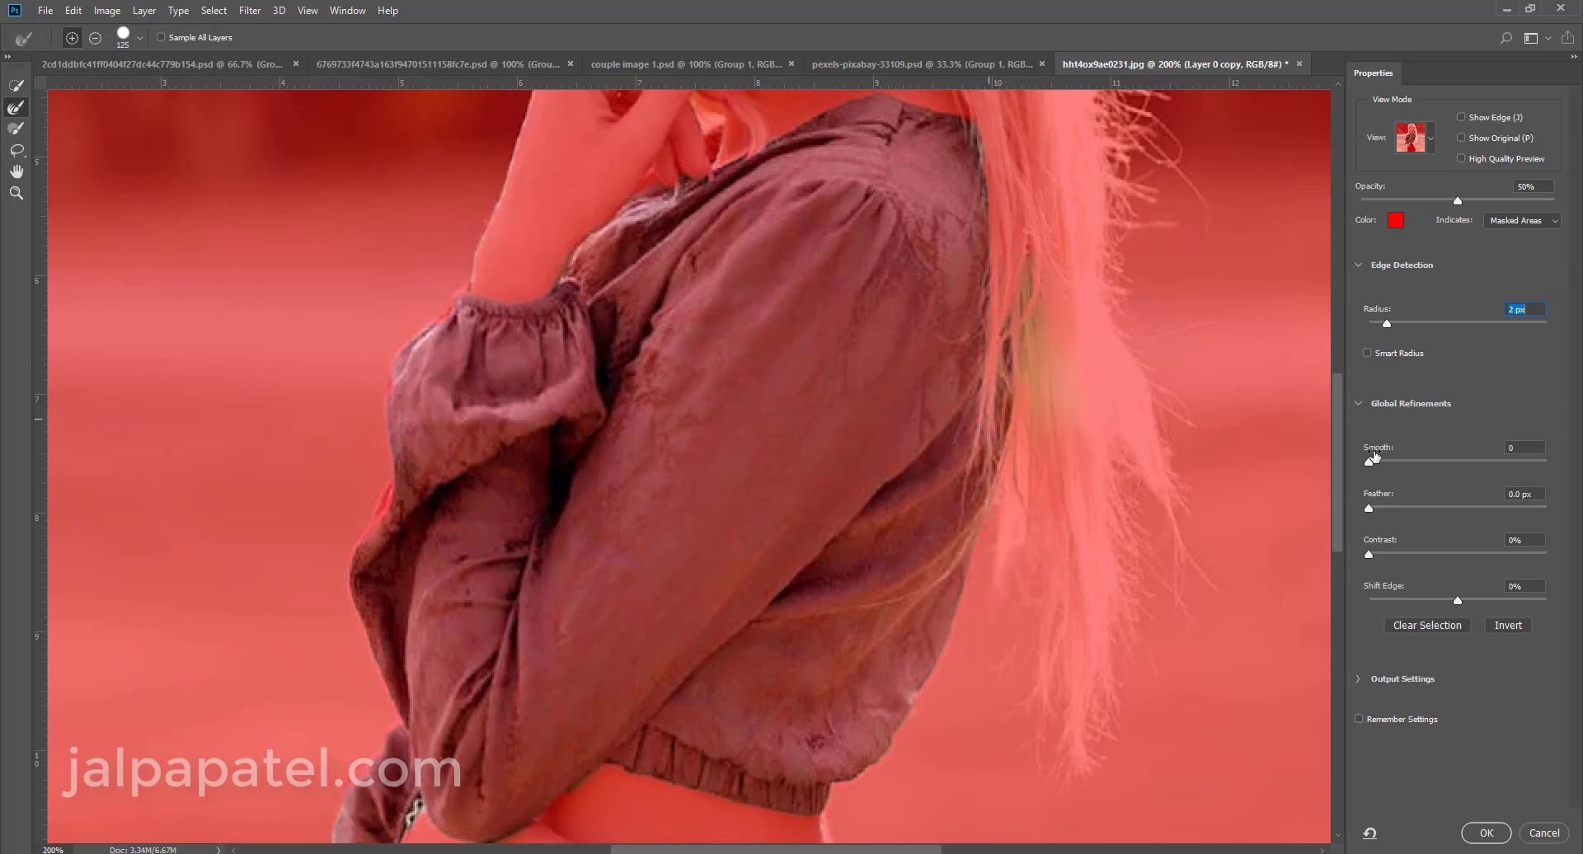
left_click_drag(1368, 458, 1457, 551)
left_click(1486, 832)
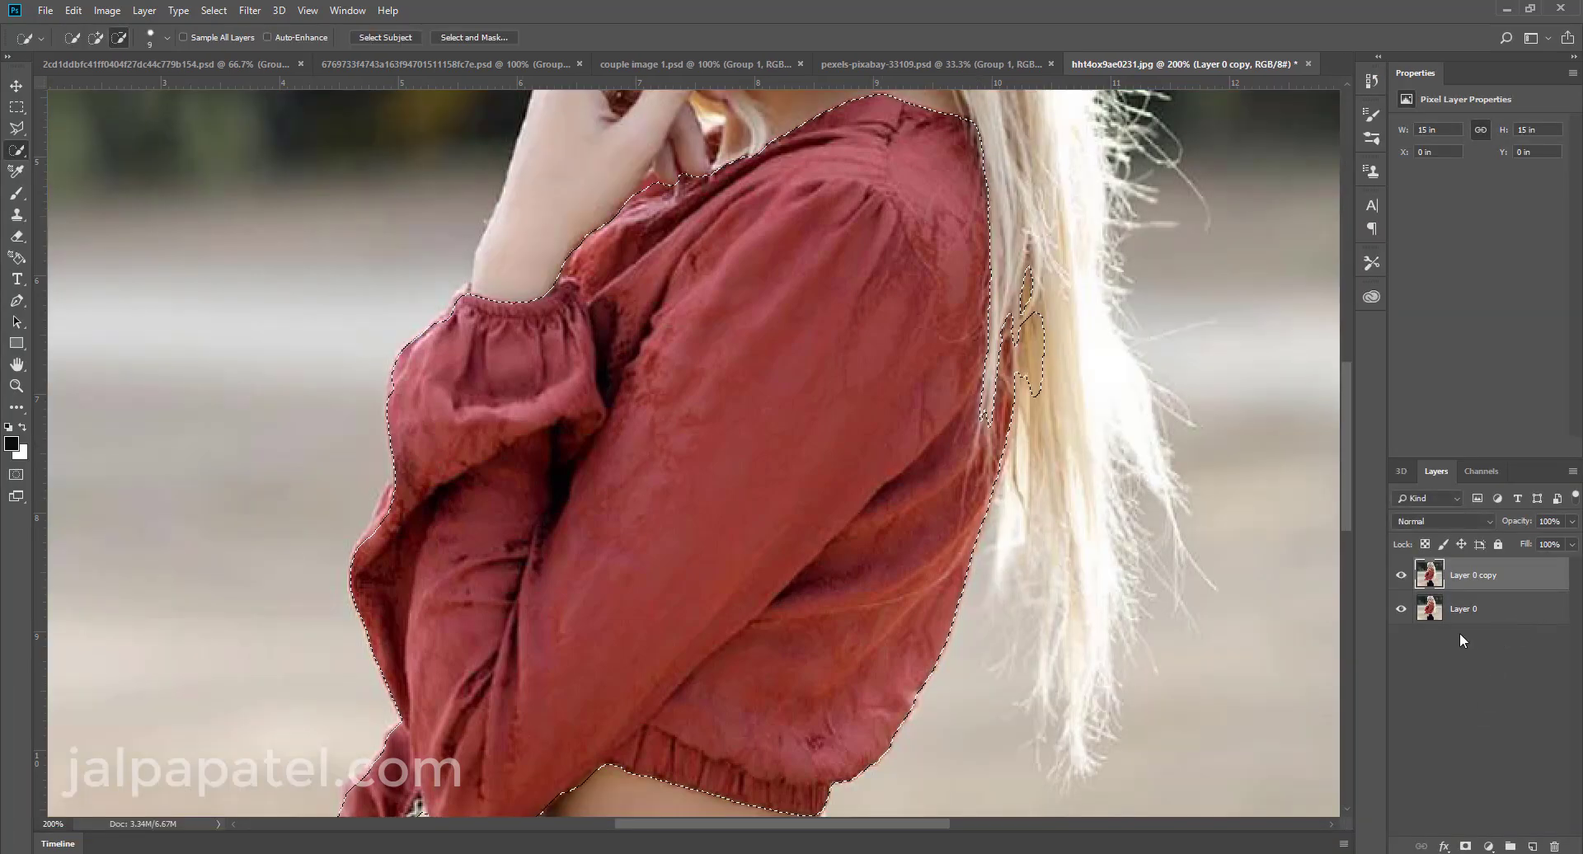
Set the Quick Mask overlay colour to red ff0000.
left_click(16, 475)
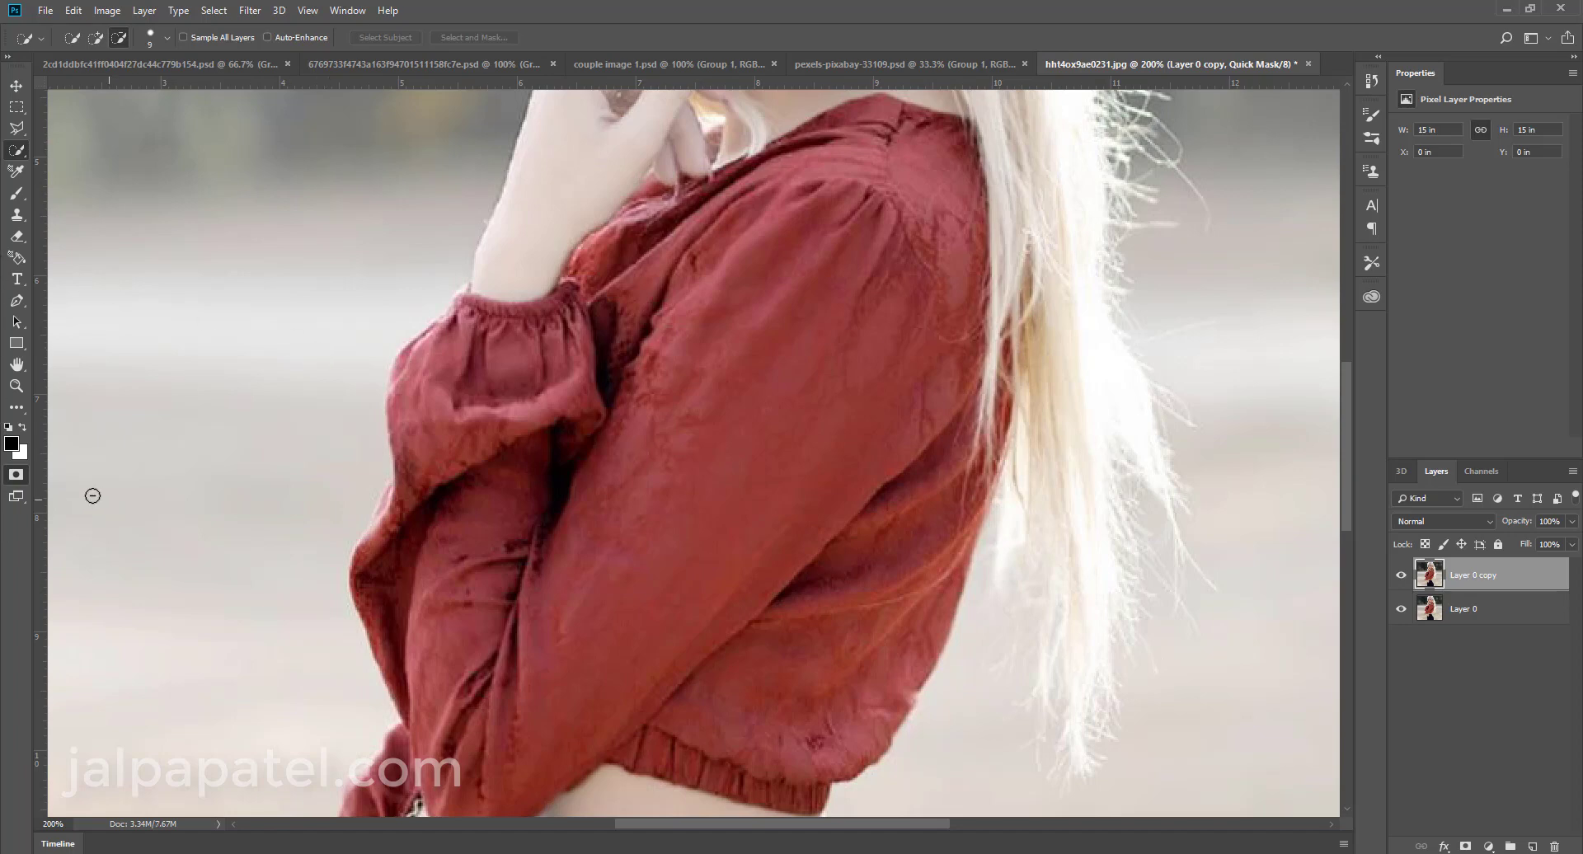
double_click(18, 475)
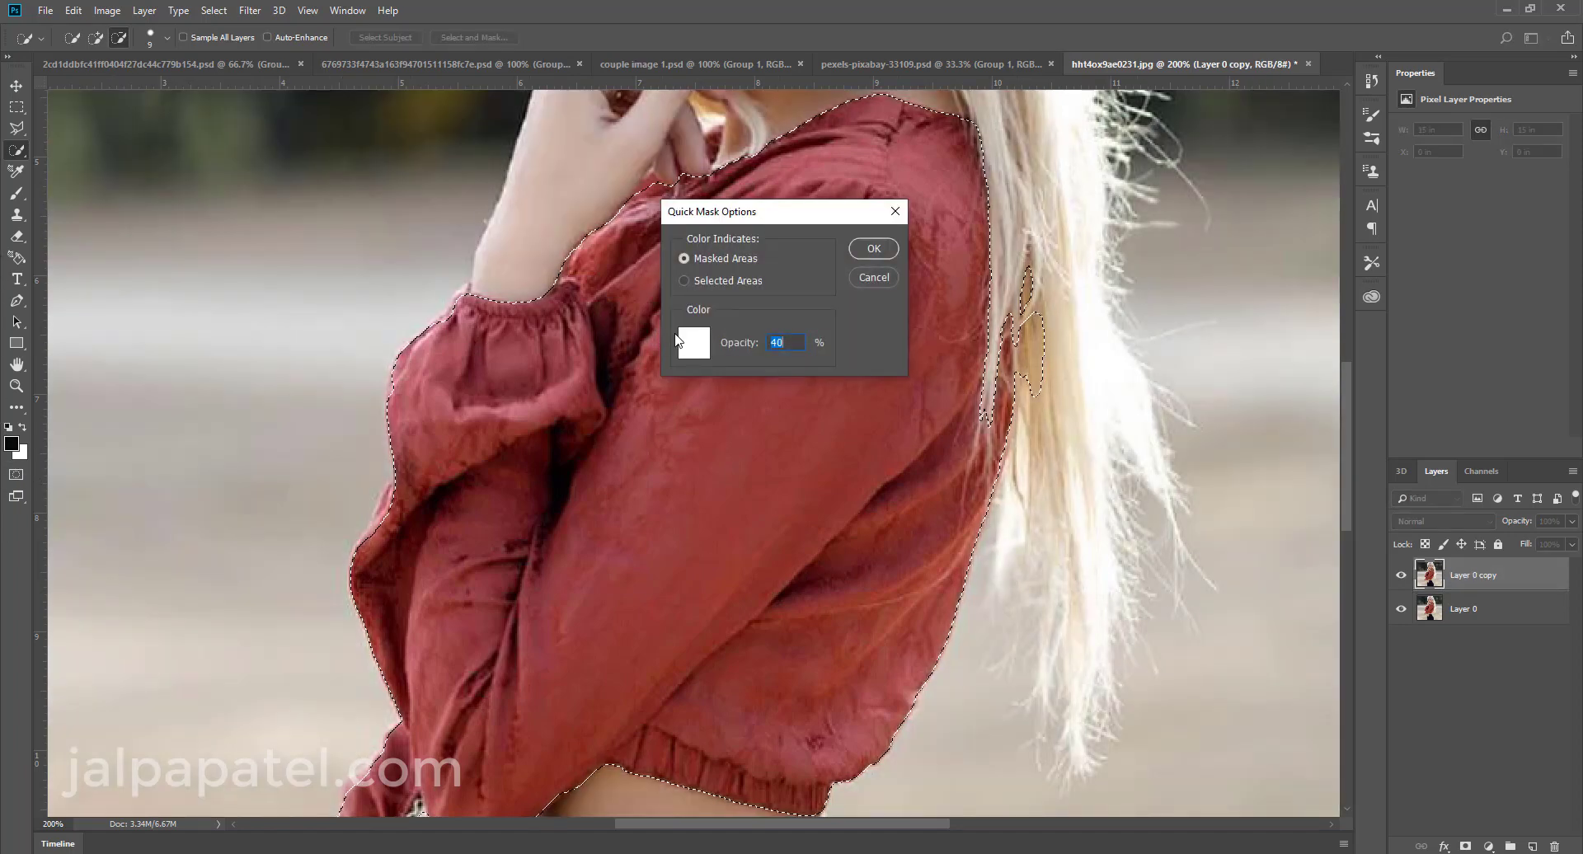
left_click(694, 341)
type("ff0000")
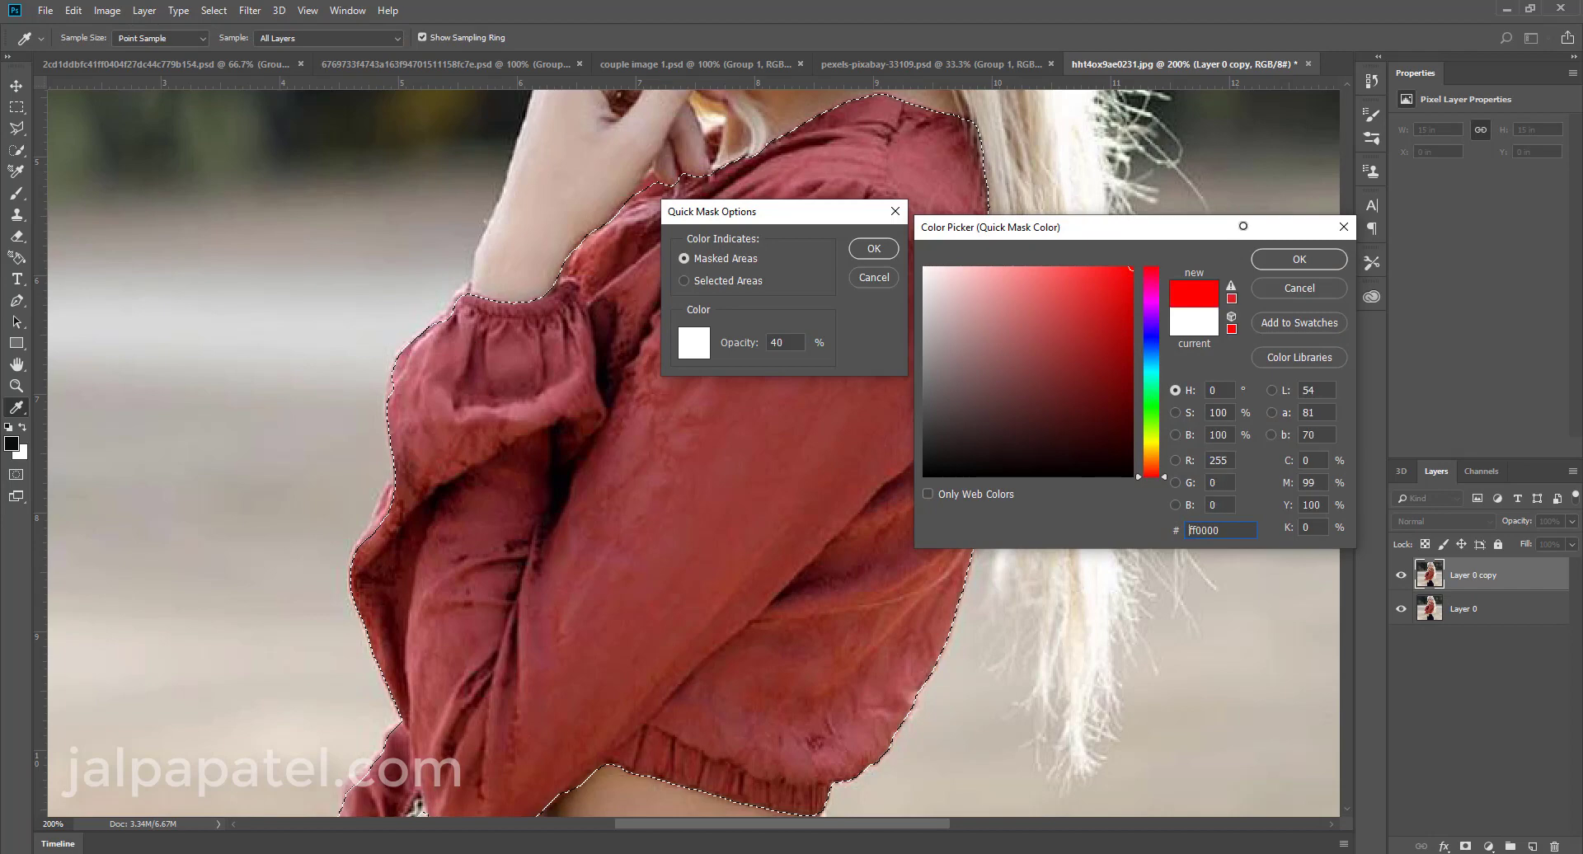
left_click(1286, 261)
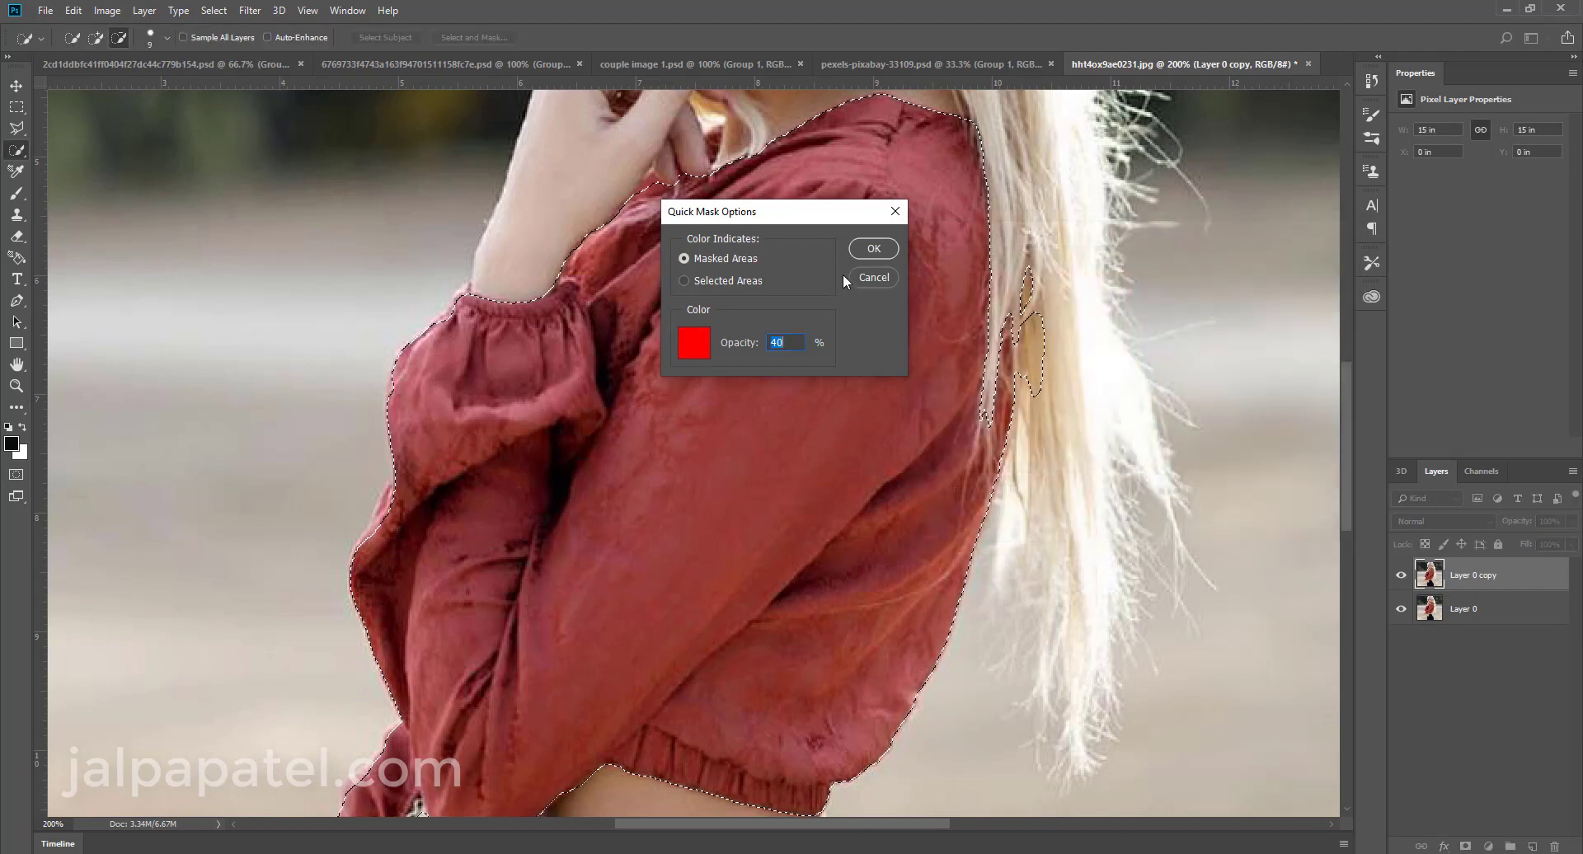
left_click(873, 248)
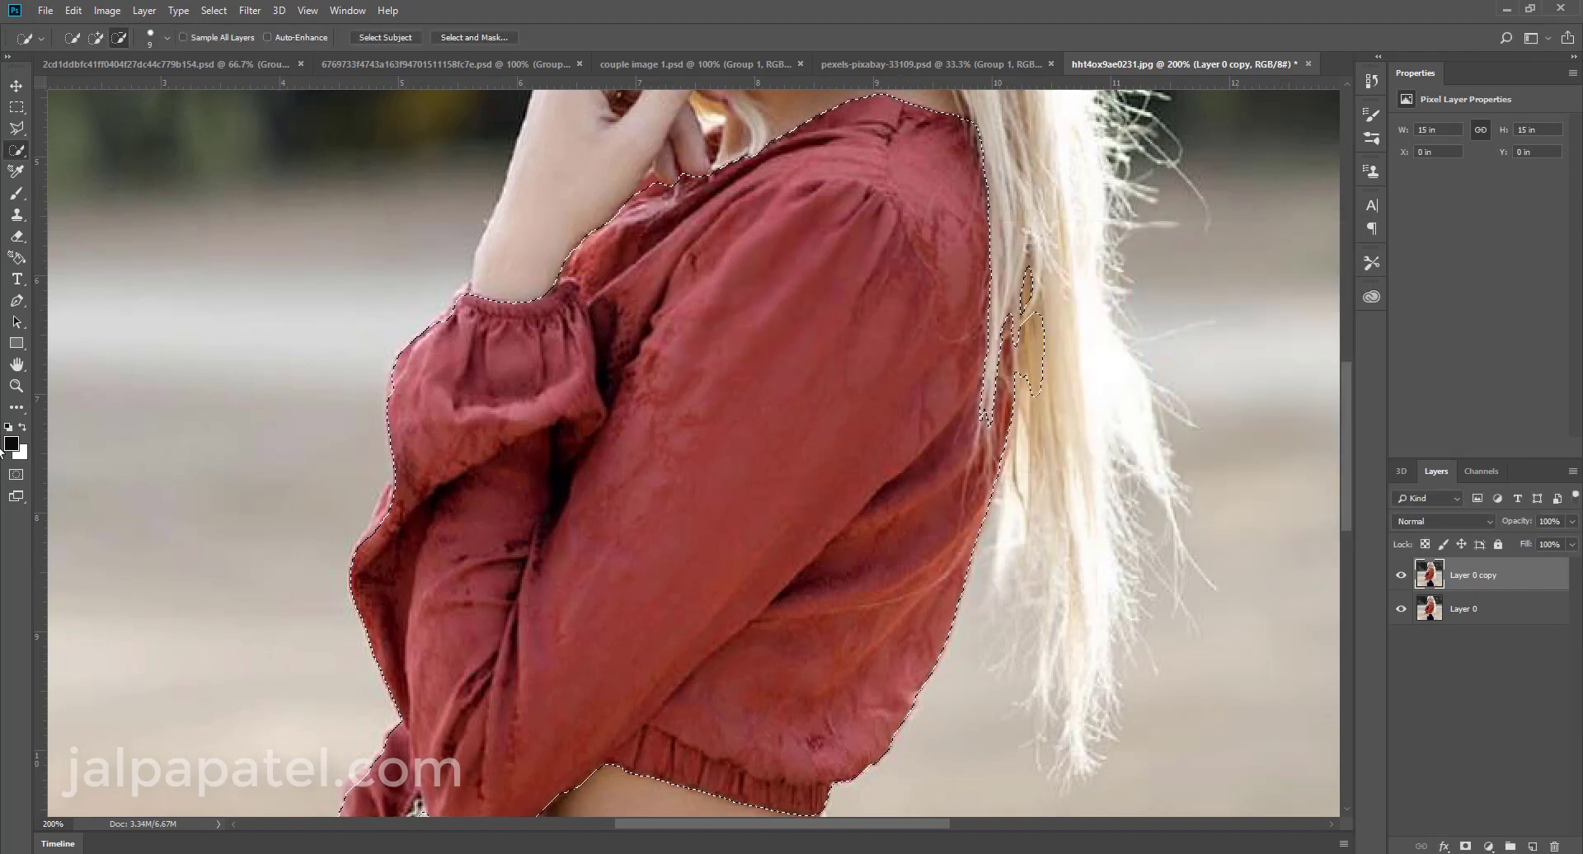
In Quick Mask, paint the hair strip beside the shoulder out of the selection.
left_click(17, 476)
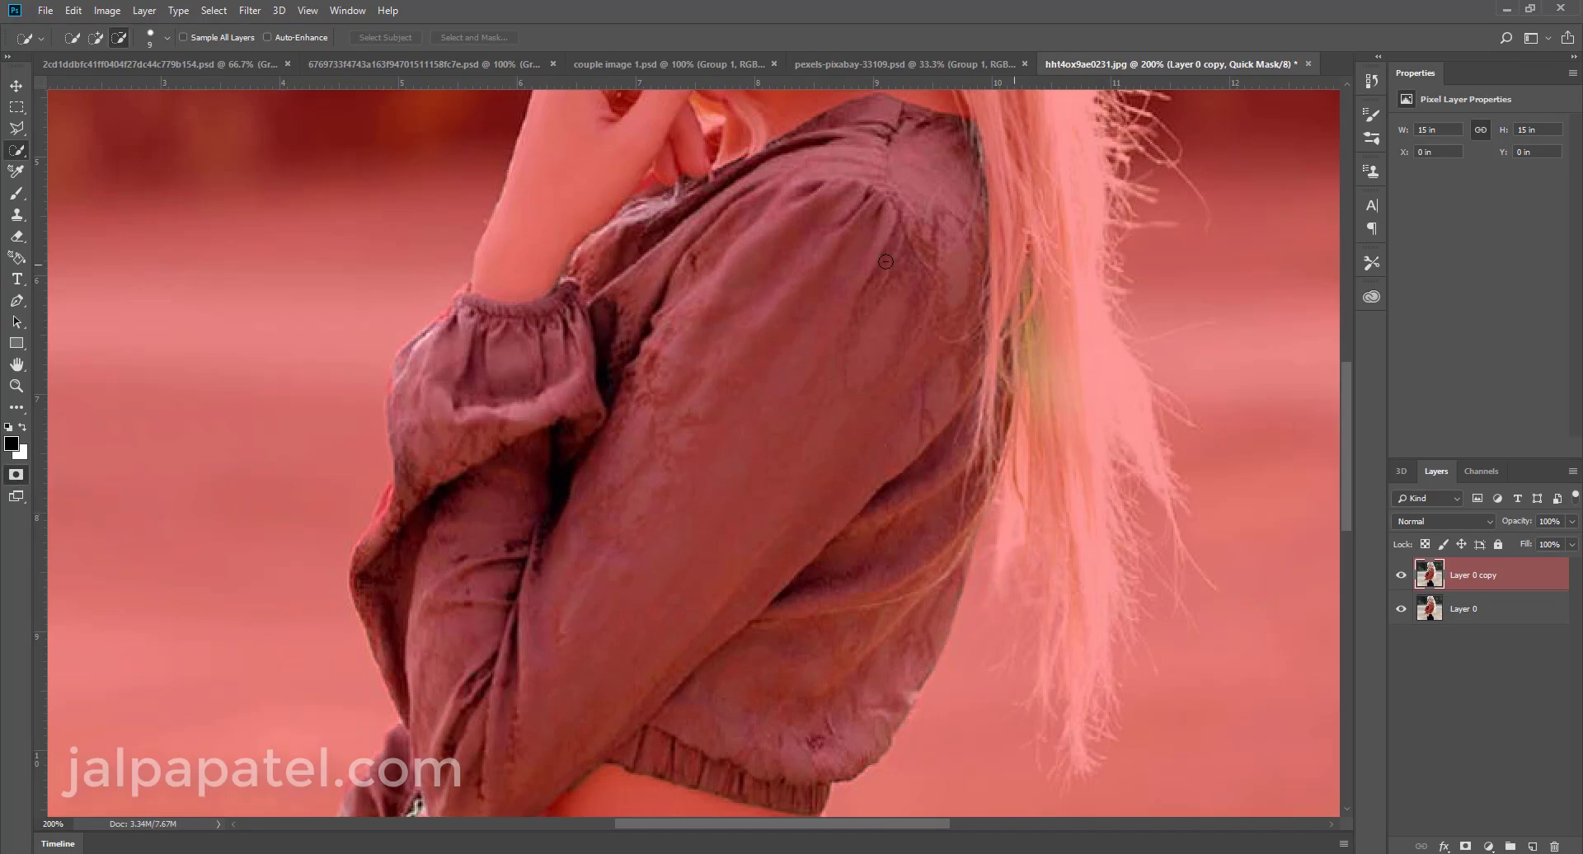
left_click(17, 194)
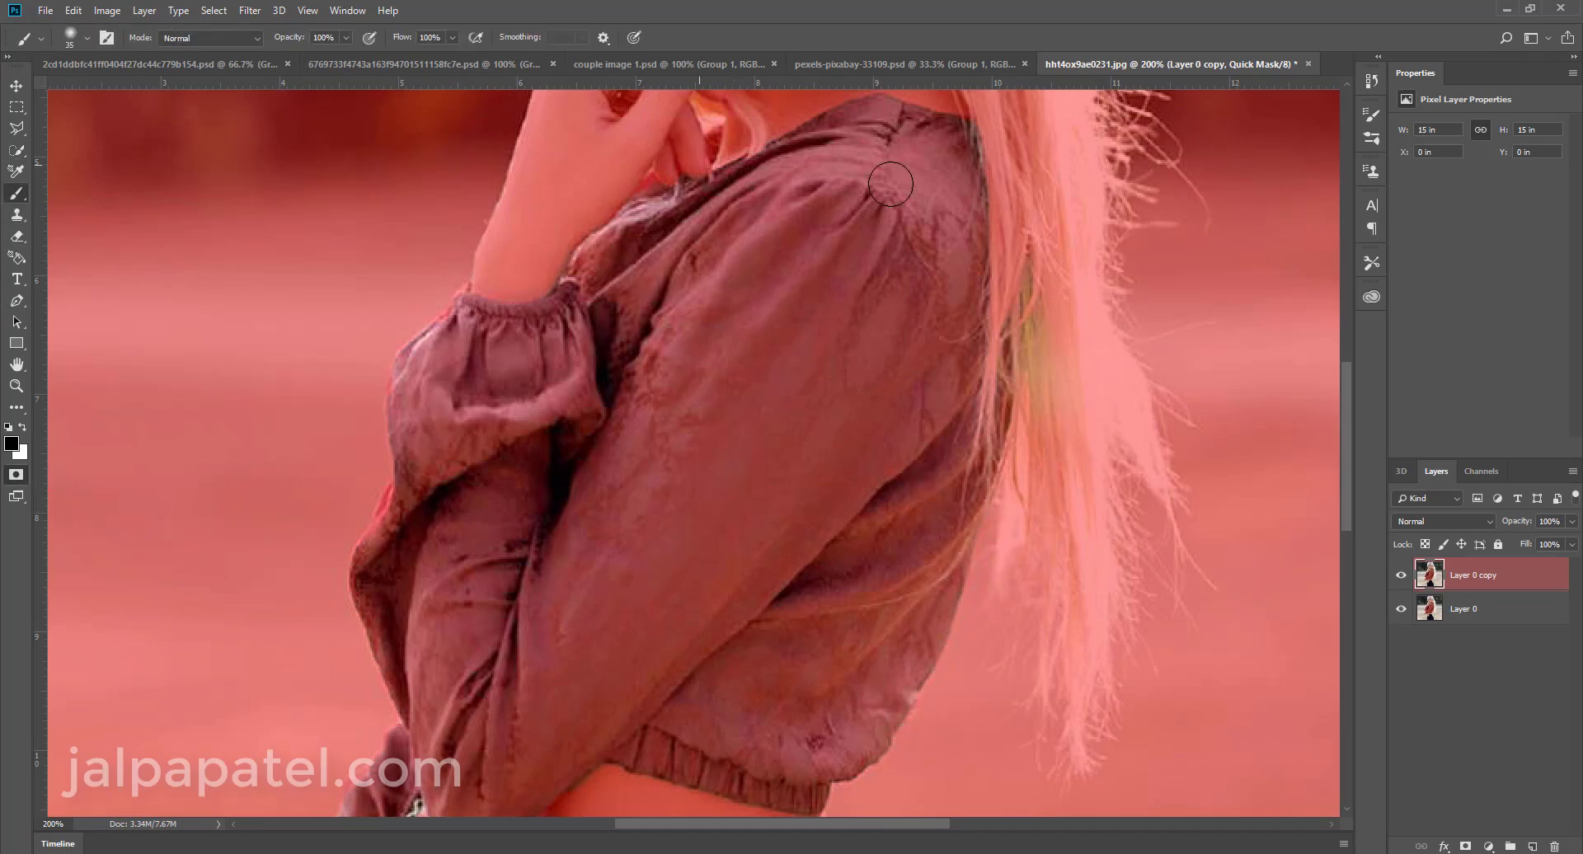
mouse_move(1066, 262)
left_mouse_down()
mouse_move(1022, 394)
mouse_move(1025, 300)
mouse_move(1038, 381)
left_mouse_up()
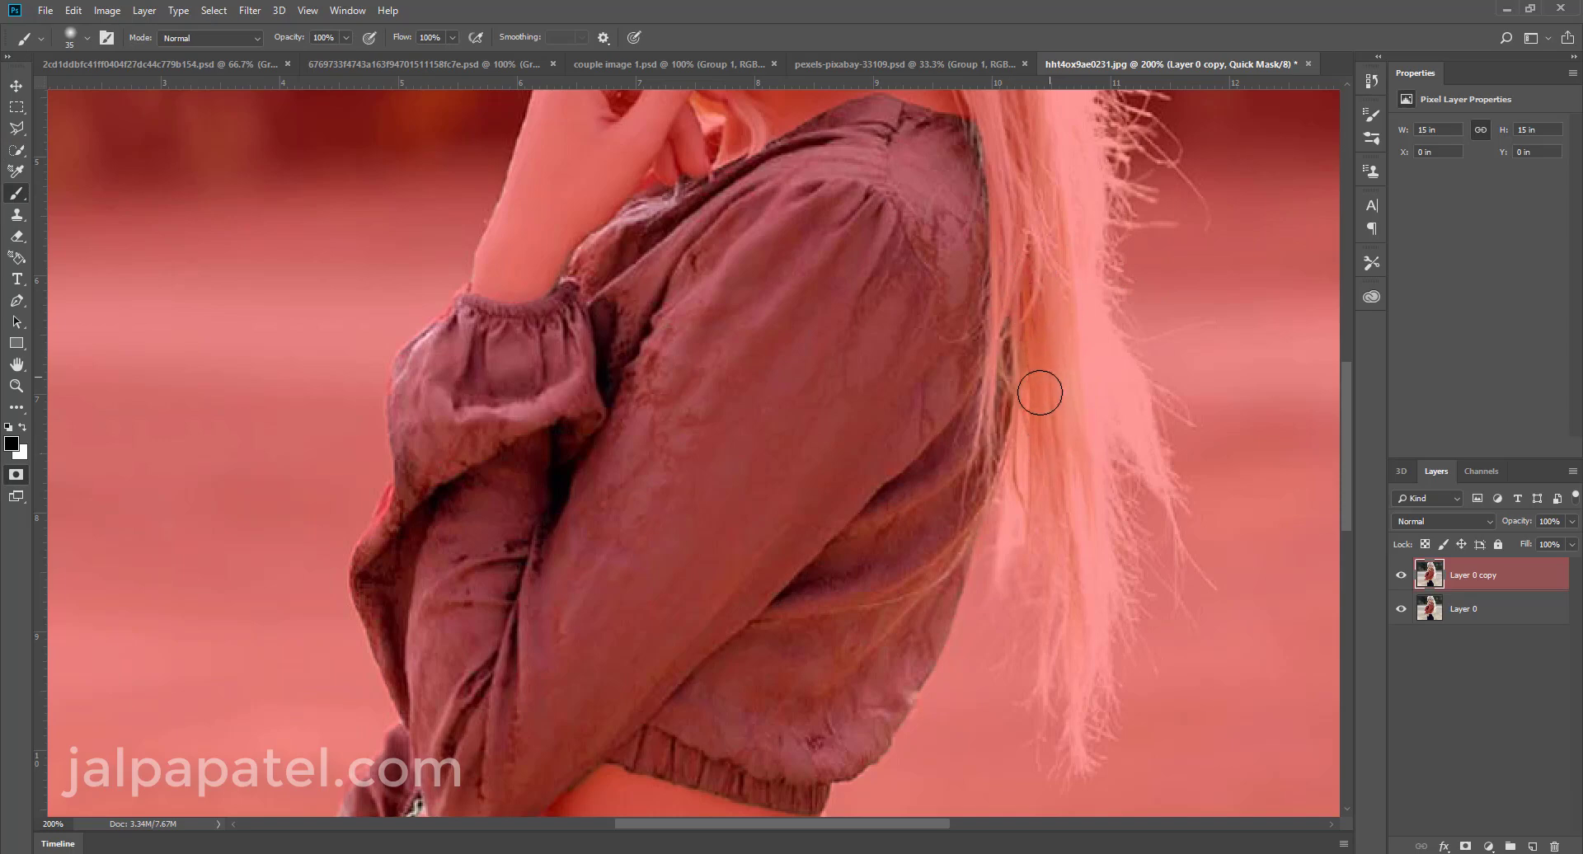
left_click(15, 477)
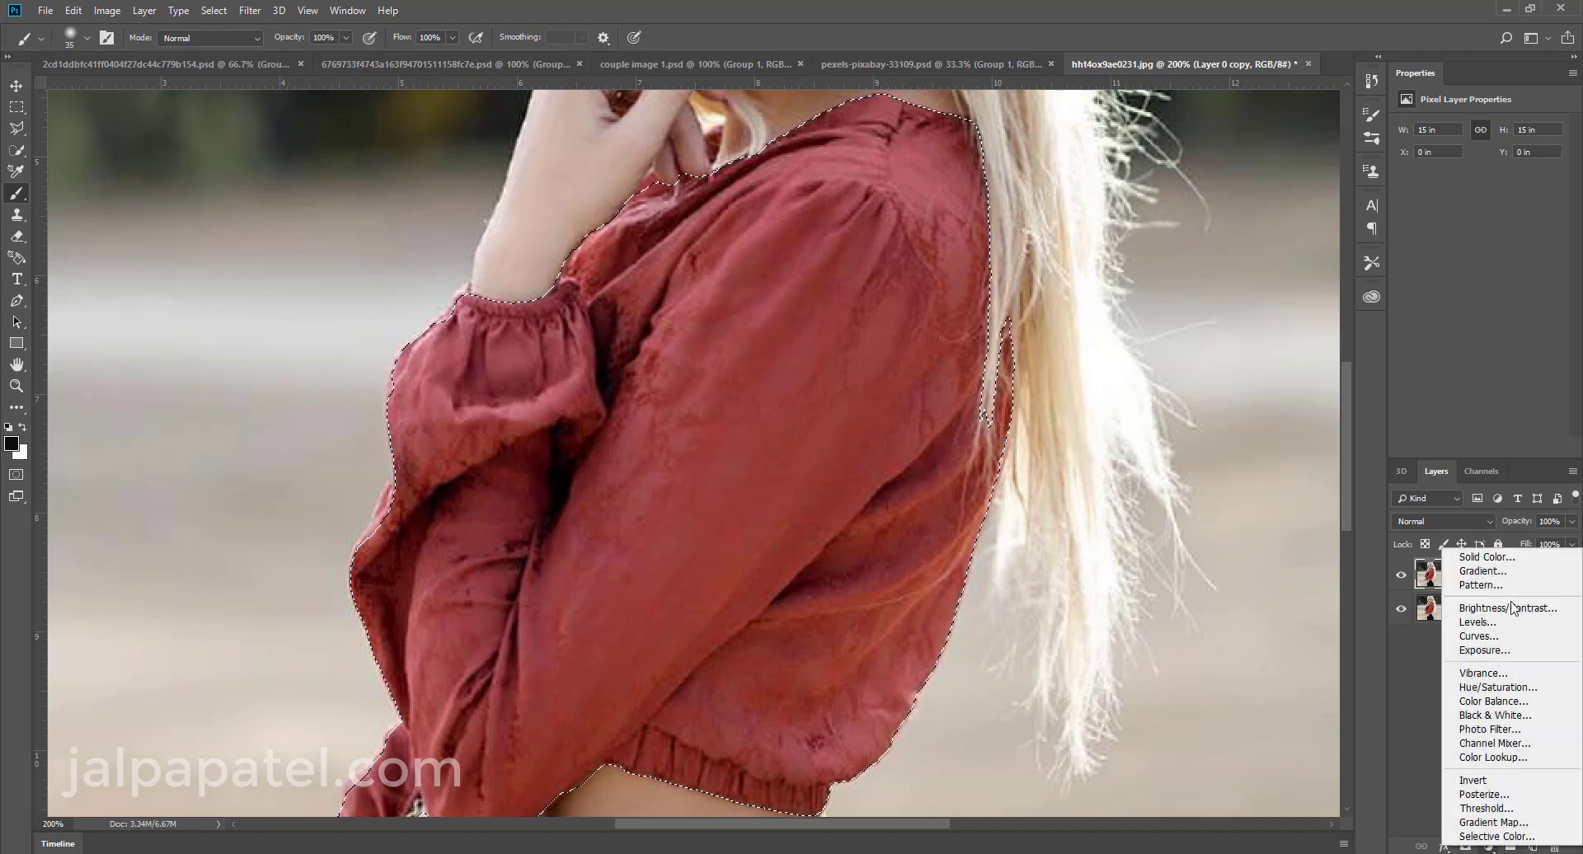
Add a Solid Color fill layer masked to the top and pick a yellow colour.
left_click(1488, 846)
left_click(1517, 558)
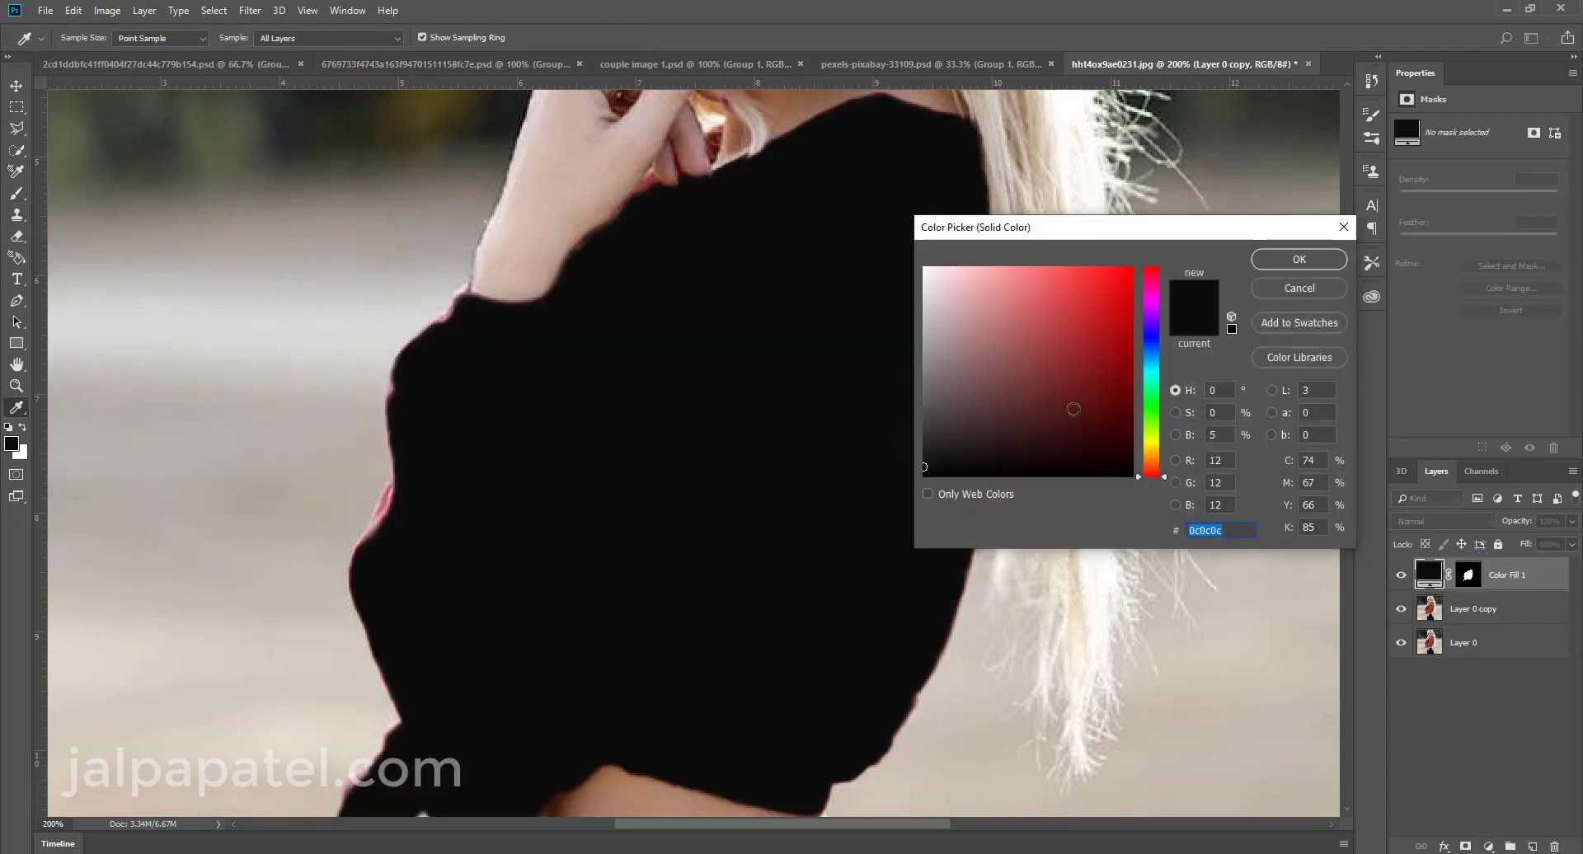
left_click(585, 561)
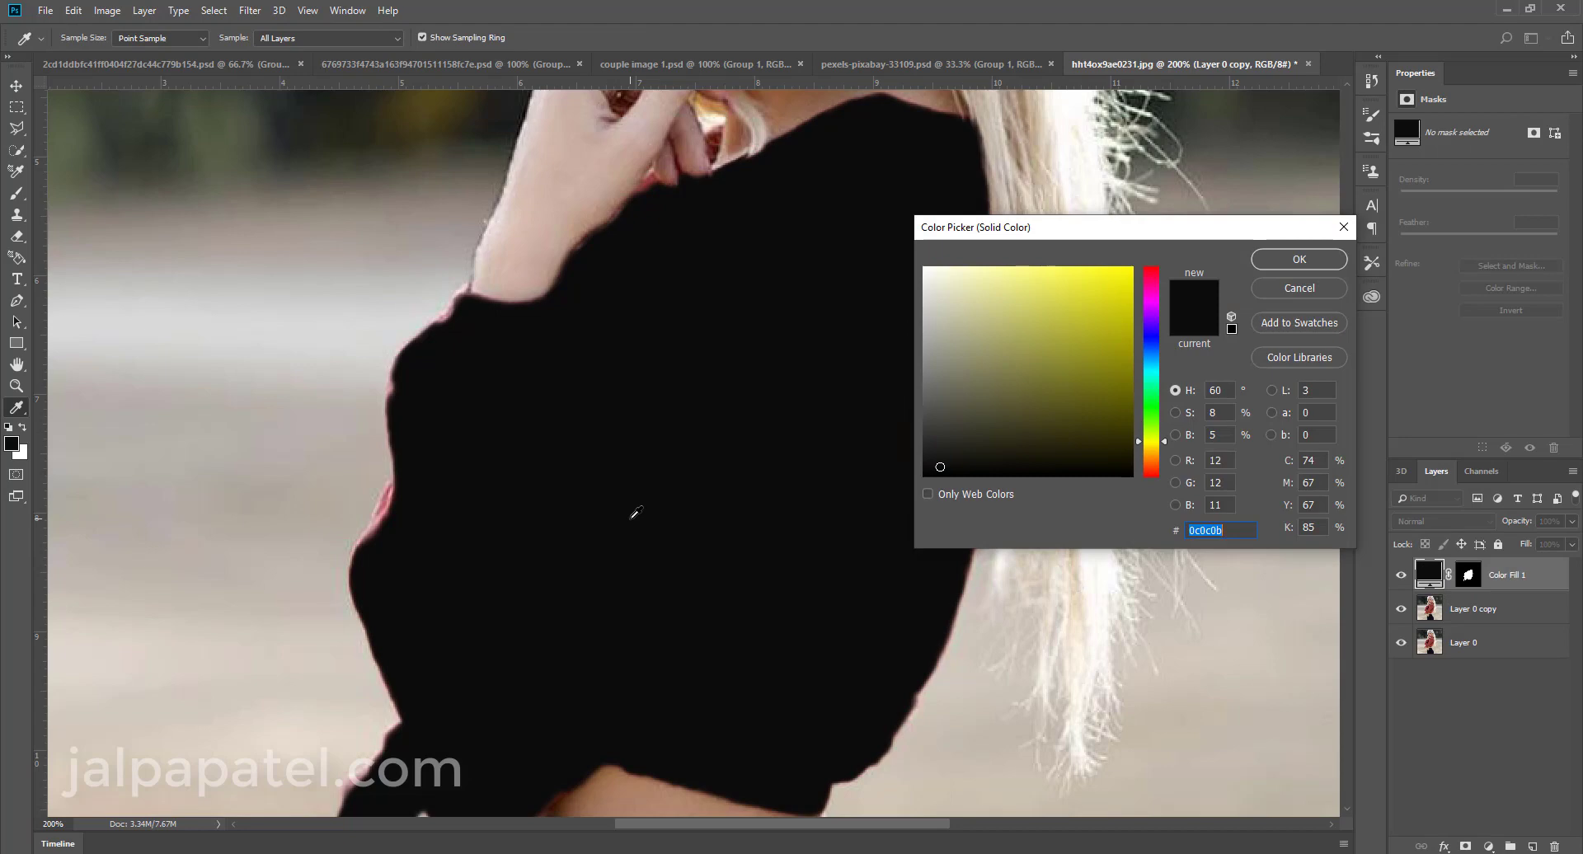
key("ctrl+minus")
key("ctrl+minus")
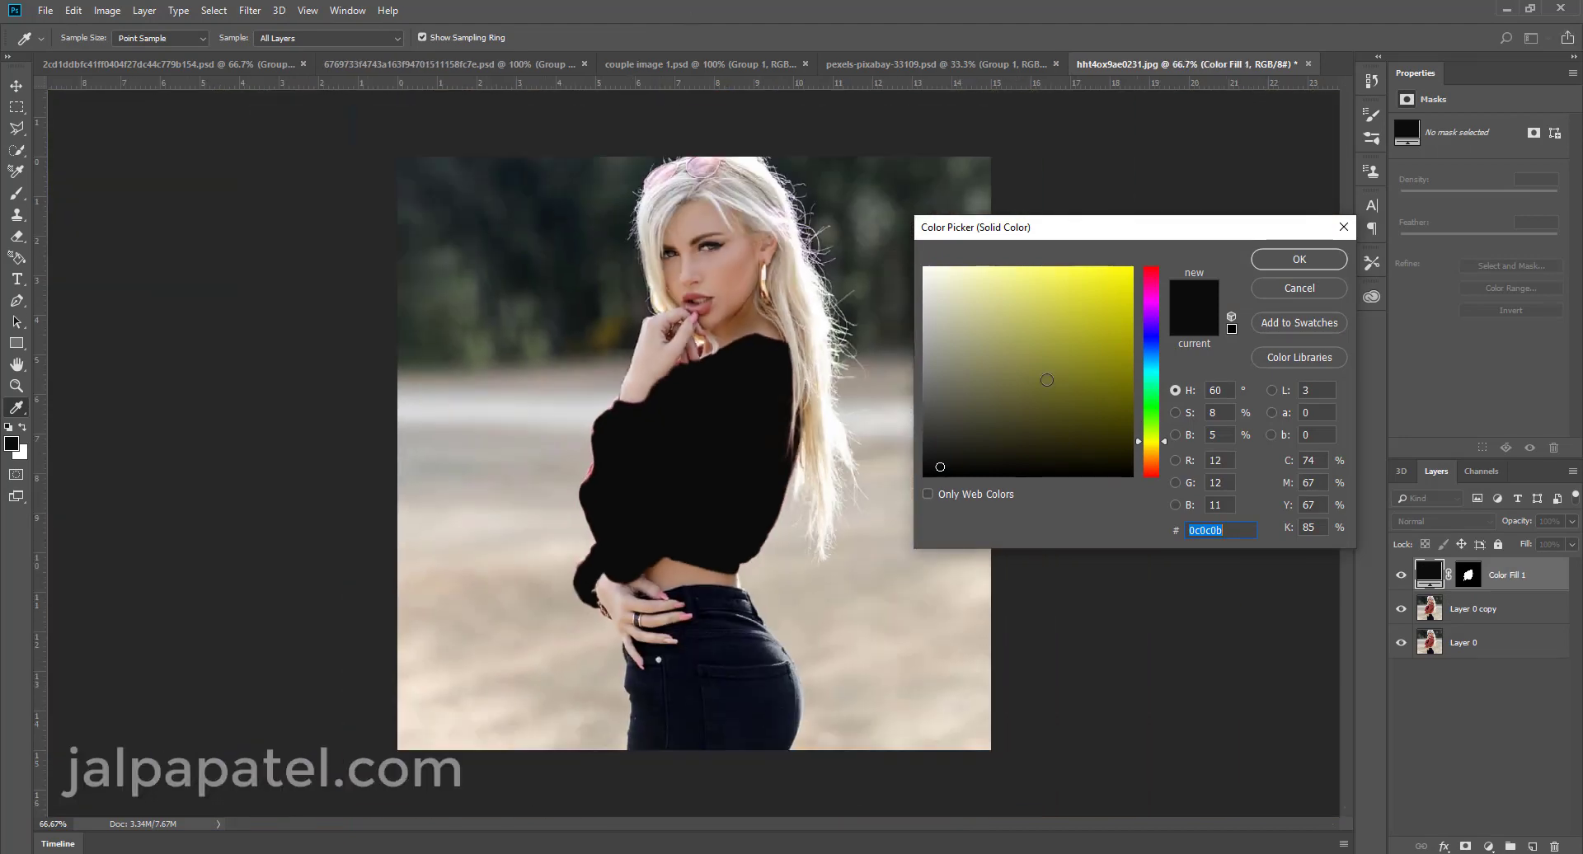
mouse_move(1064, 408)
left_mouse_down()
mouse_move(1080, 325)
mouse_move(1105, 298)
left_mouse_up()
Confirm the yellow fill, set it to Multiply after trying Soft Light, and preview purple #8e24d1.
left_click(1291, 261)
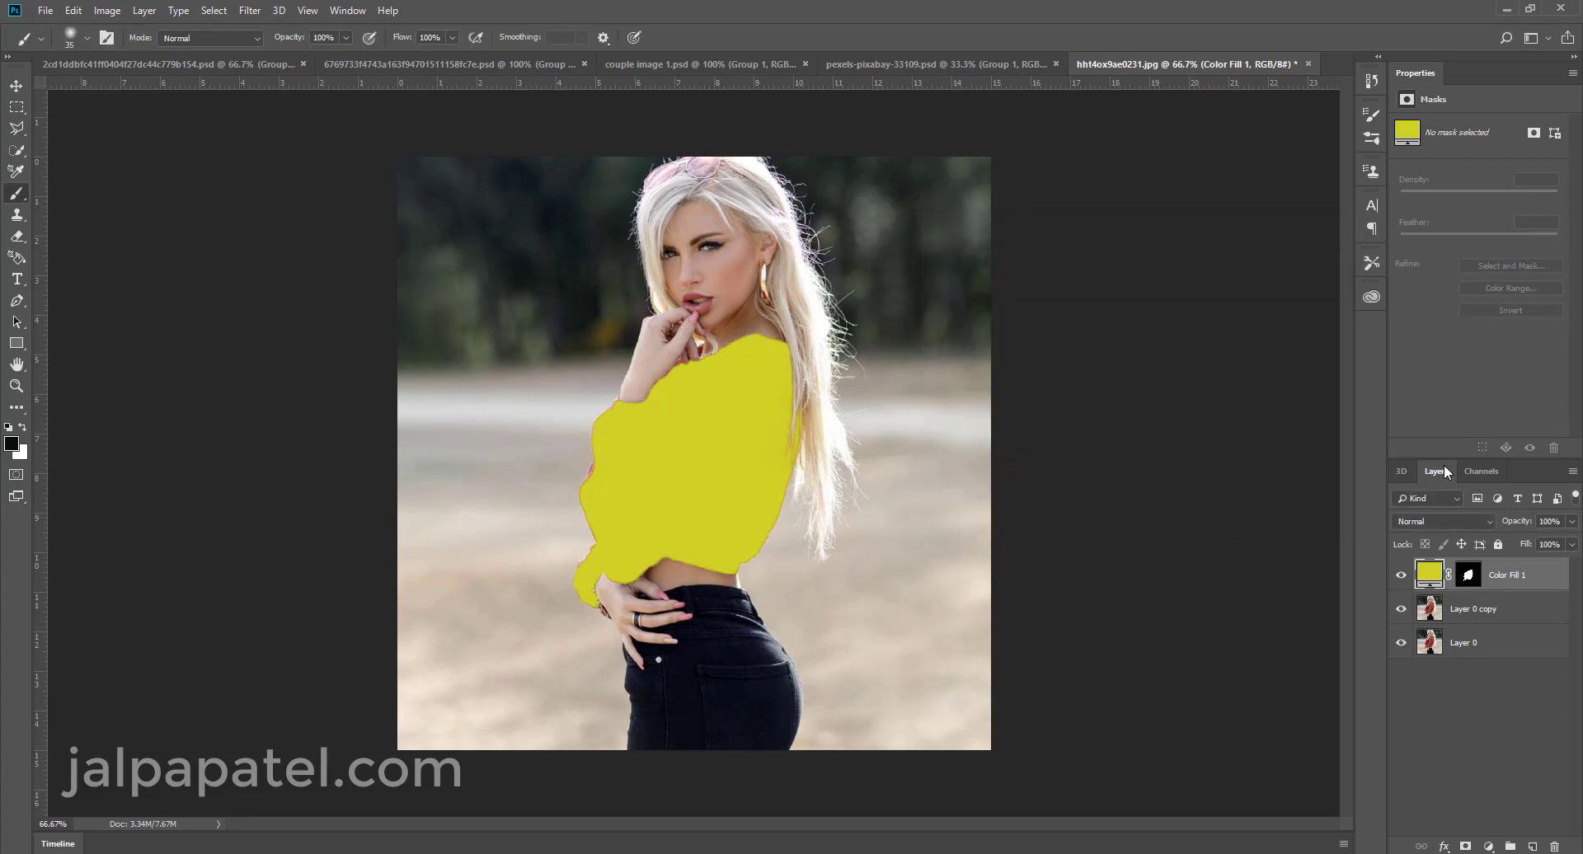
left_click(1446, 521)
left_click(1407, 328)
left_click(1427, 518)
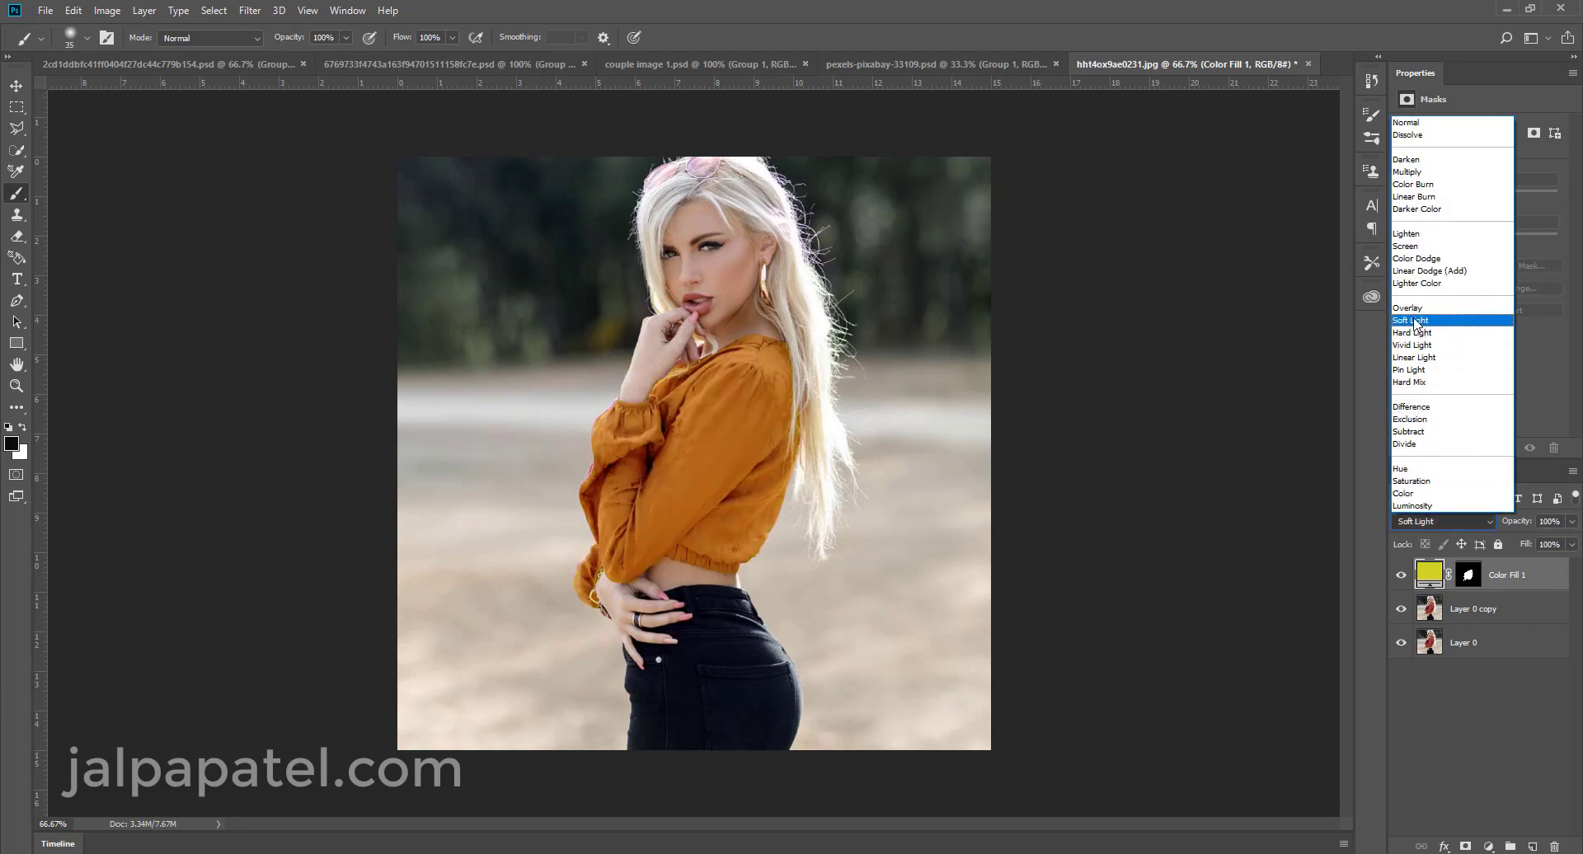
left_click(1407, 171)
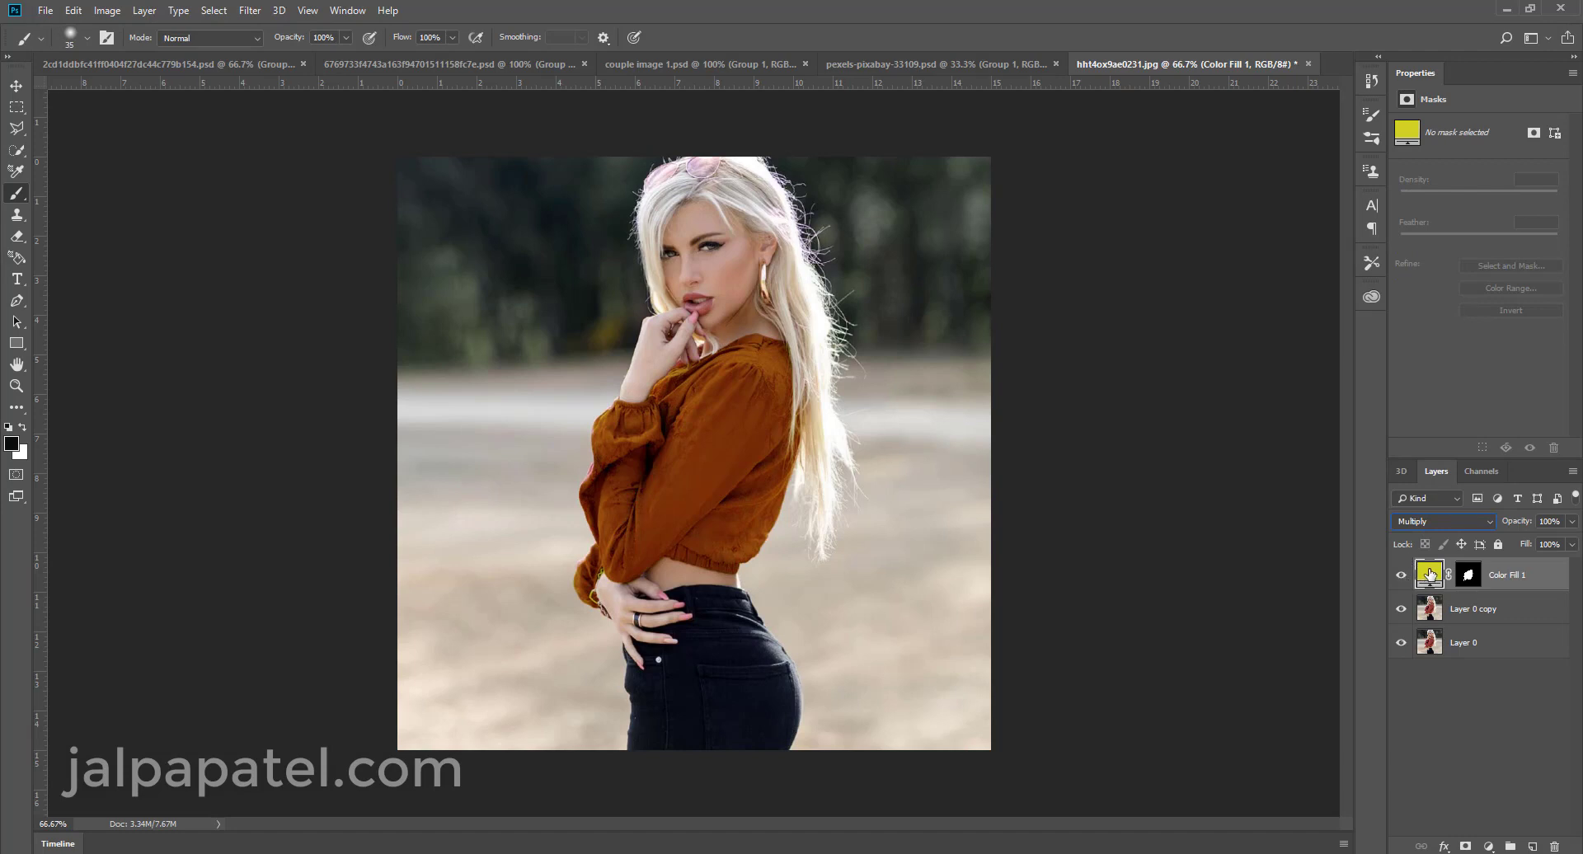
double_click(1436, 571)
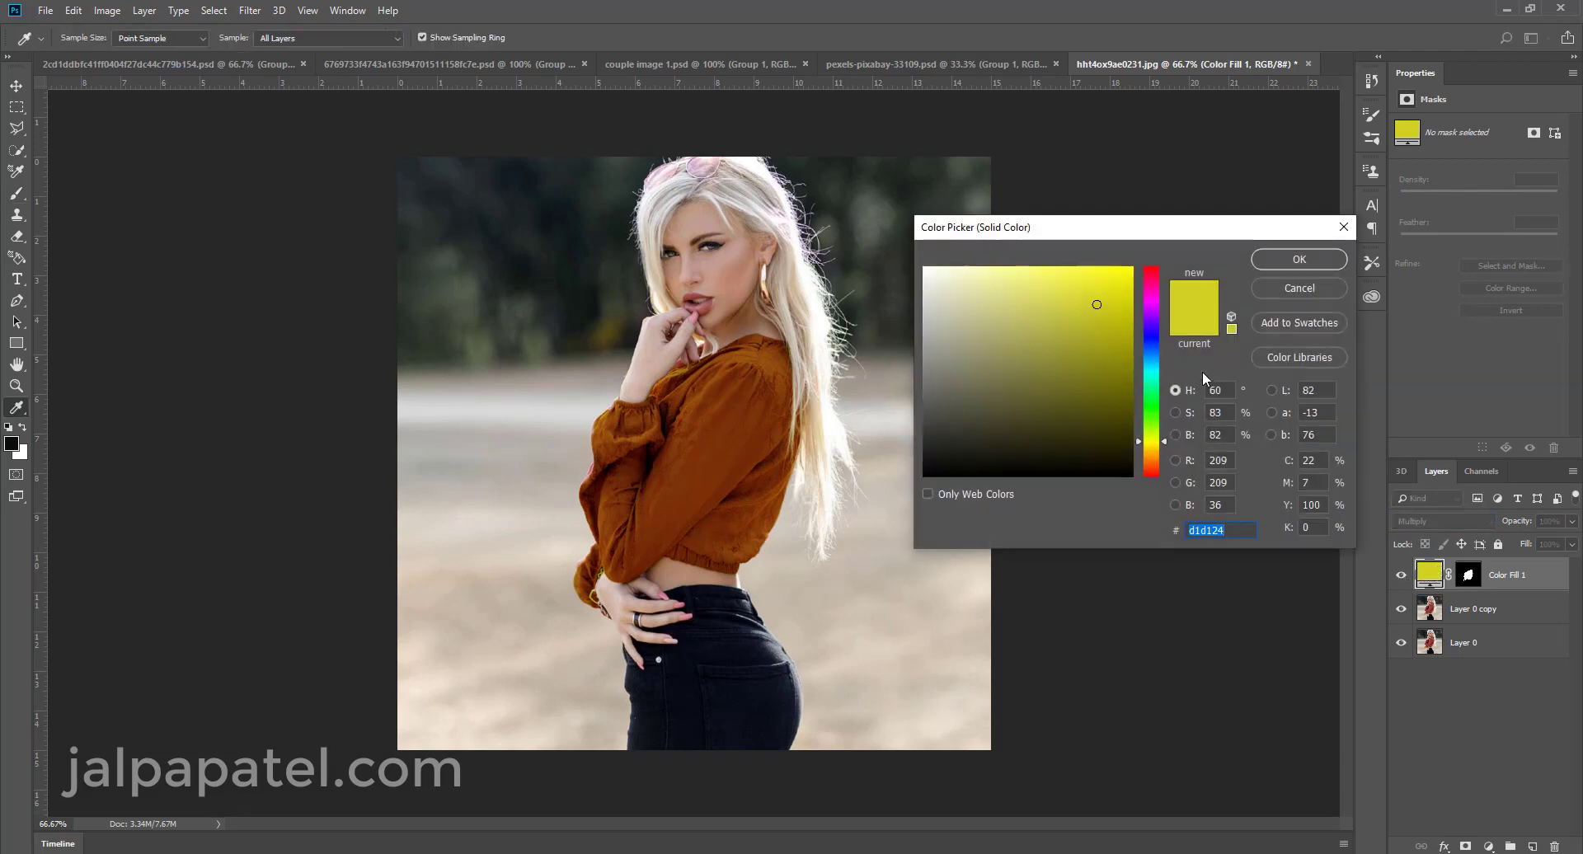
left_click_drag(1150, 310, 1154, 316)
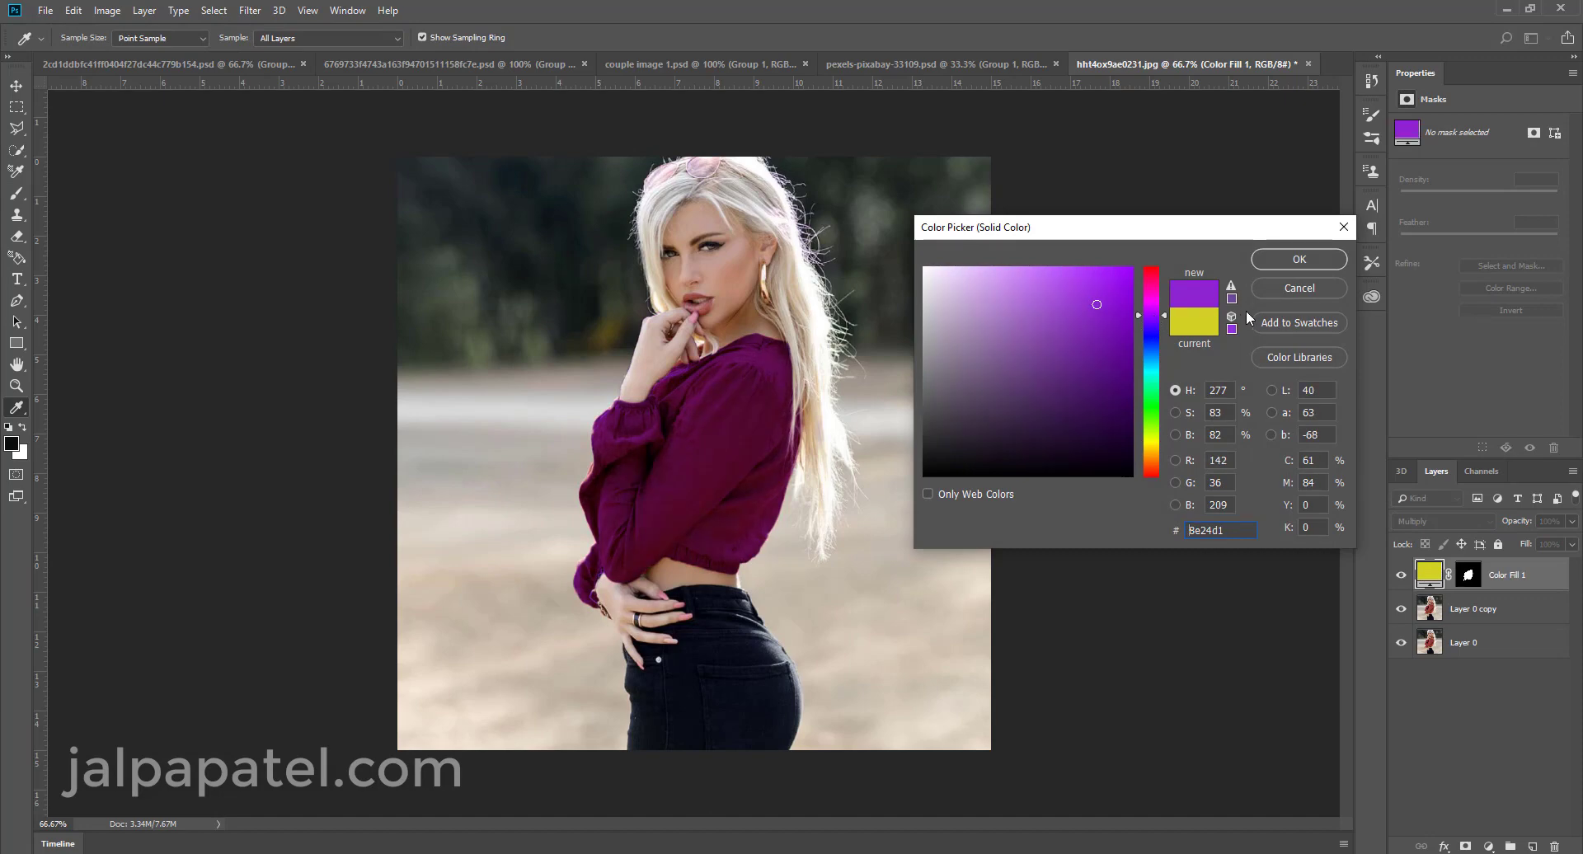
Confirm the purple fill and cycle its blend modes from Hard Light to Color Dodge.
left_click(1314, 265)
left_click(1433, 514)
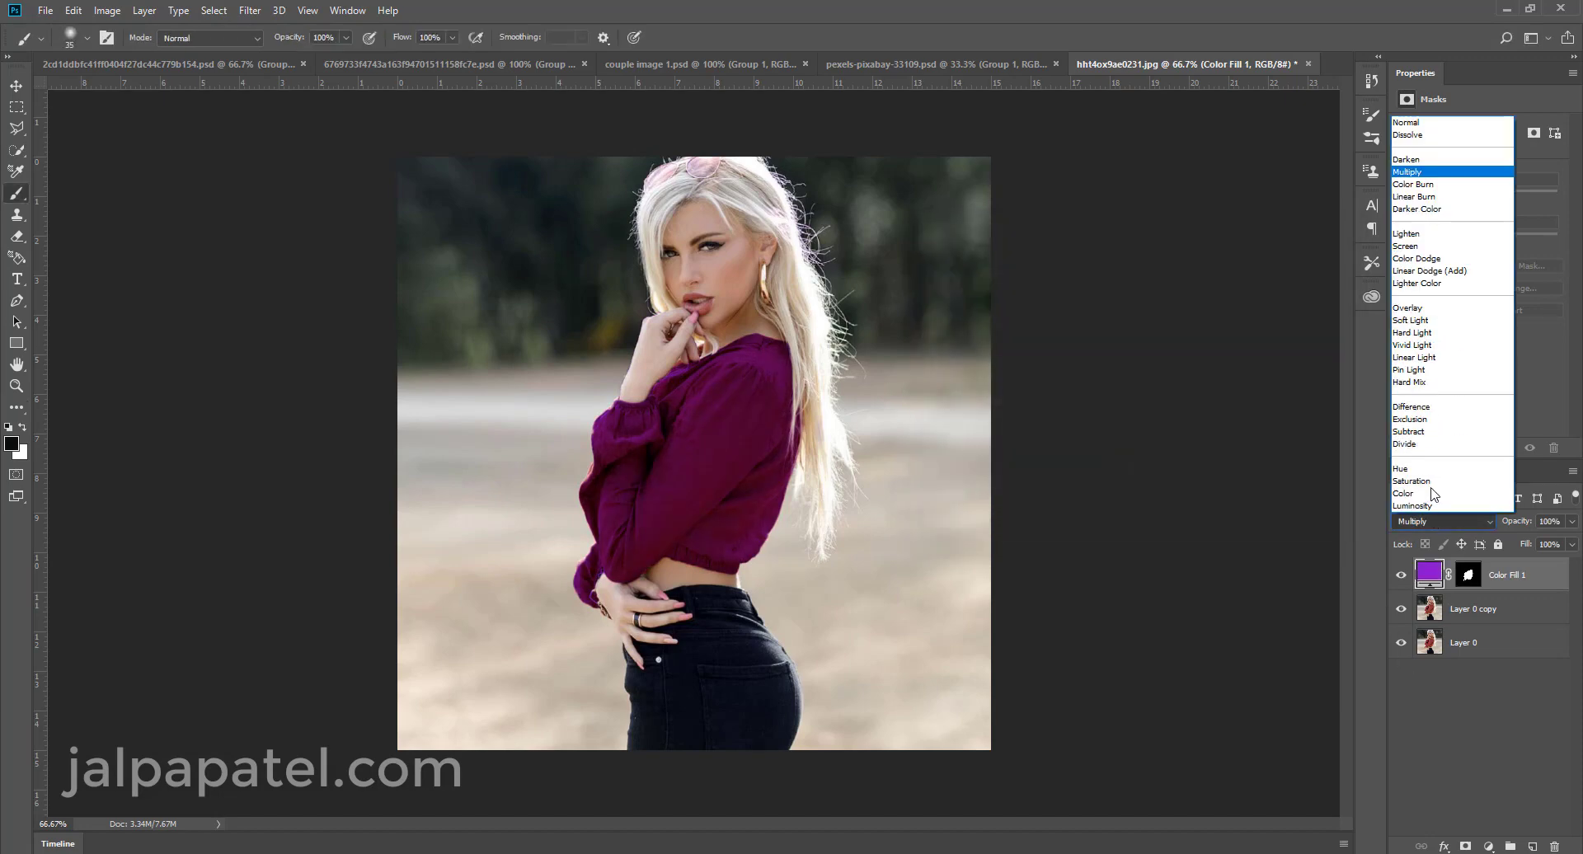
left_click(1407, 333)
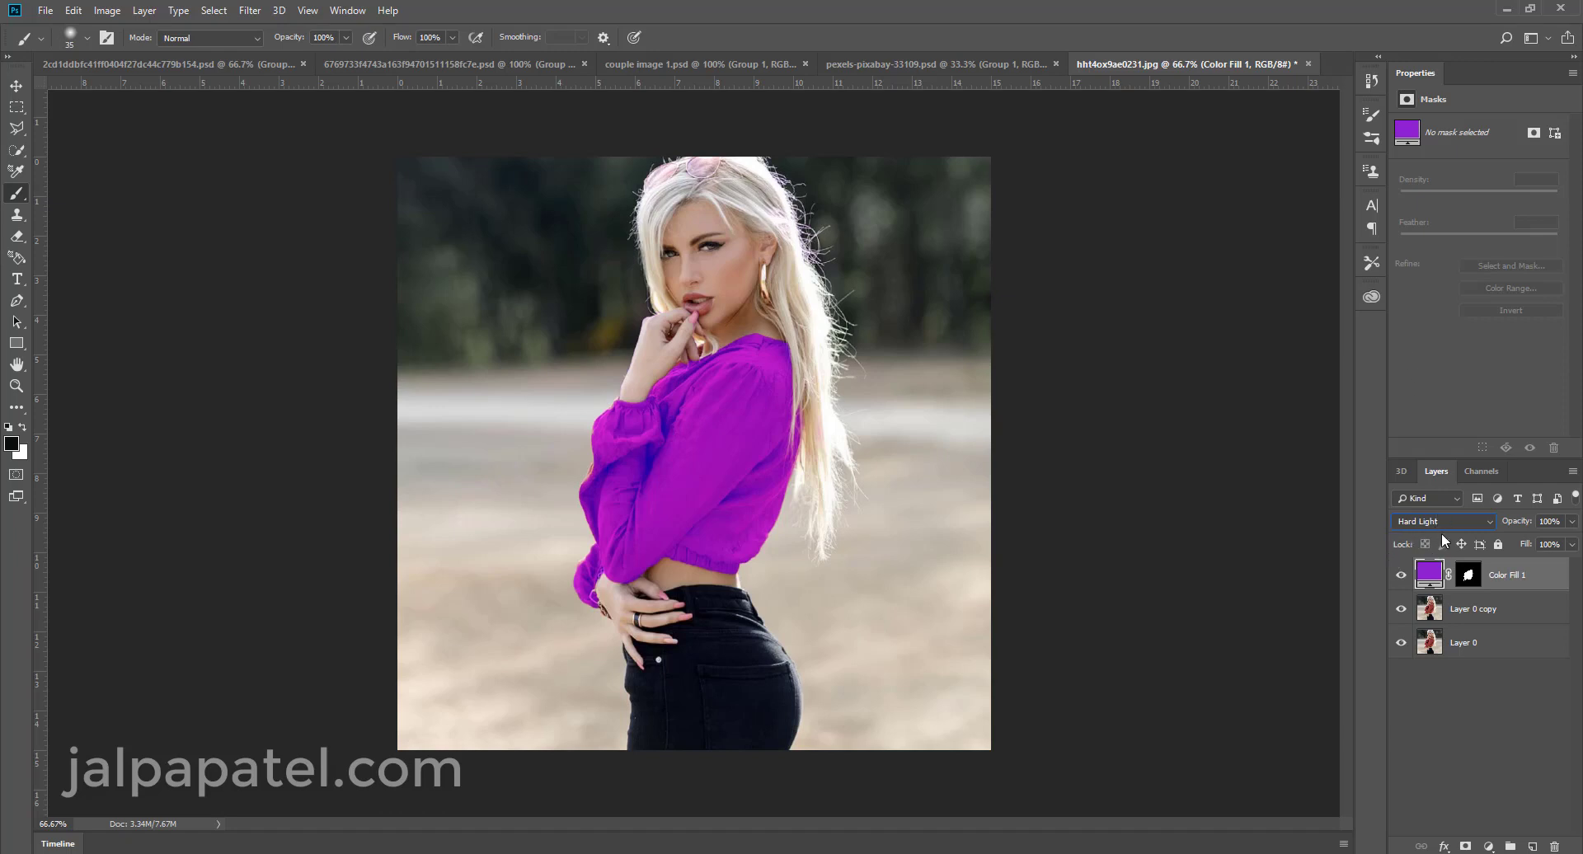
scroll(1443, 521, "up", 2)
scroll(1443, 522, "up", 1)
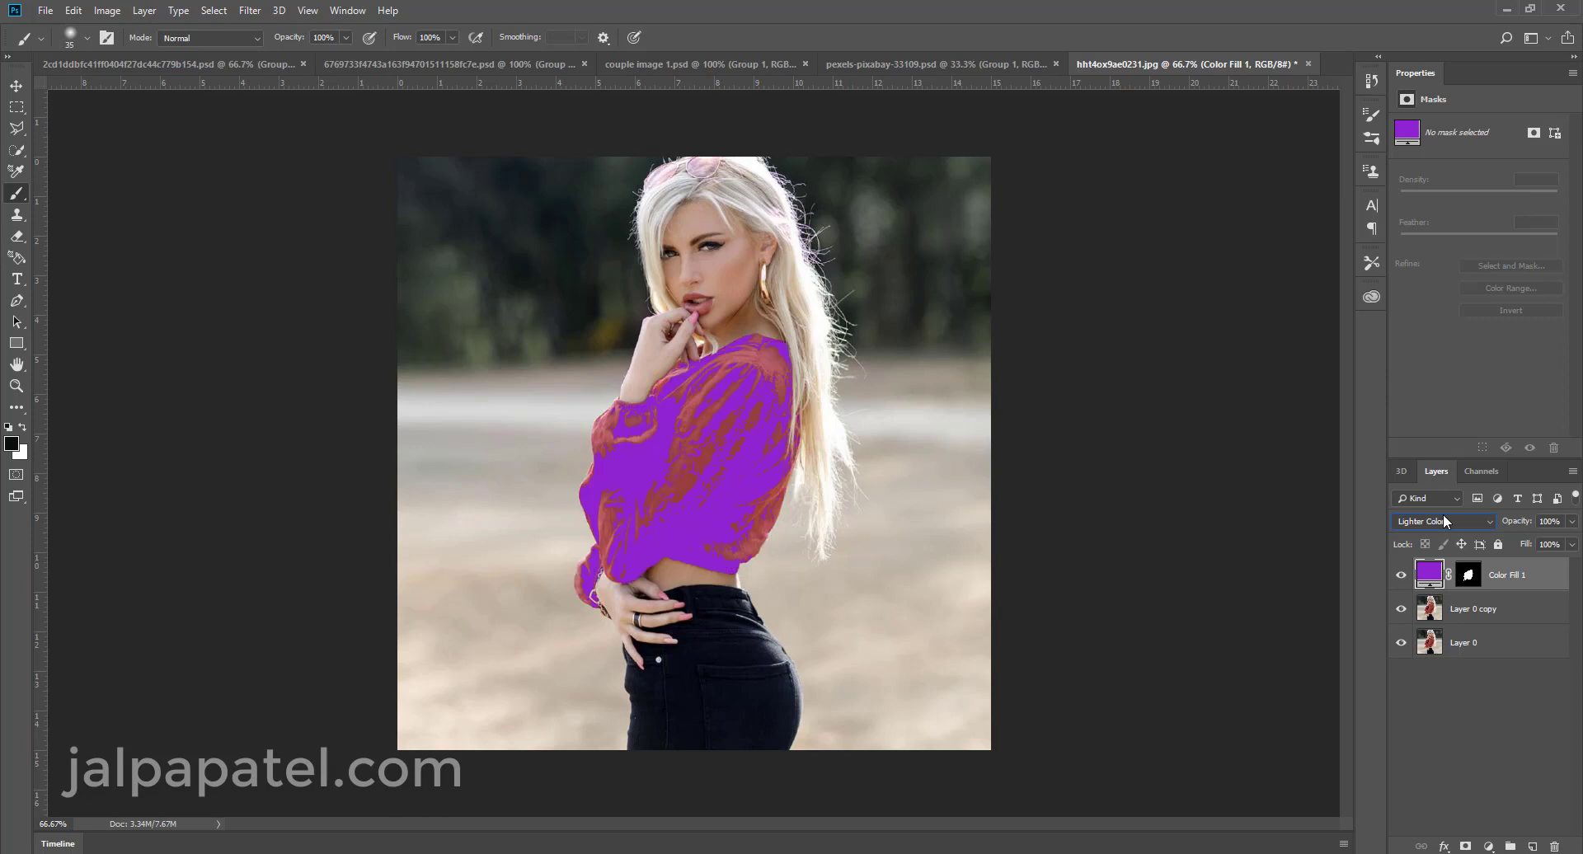
scroll(1444, 521, "up", 2)
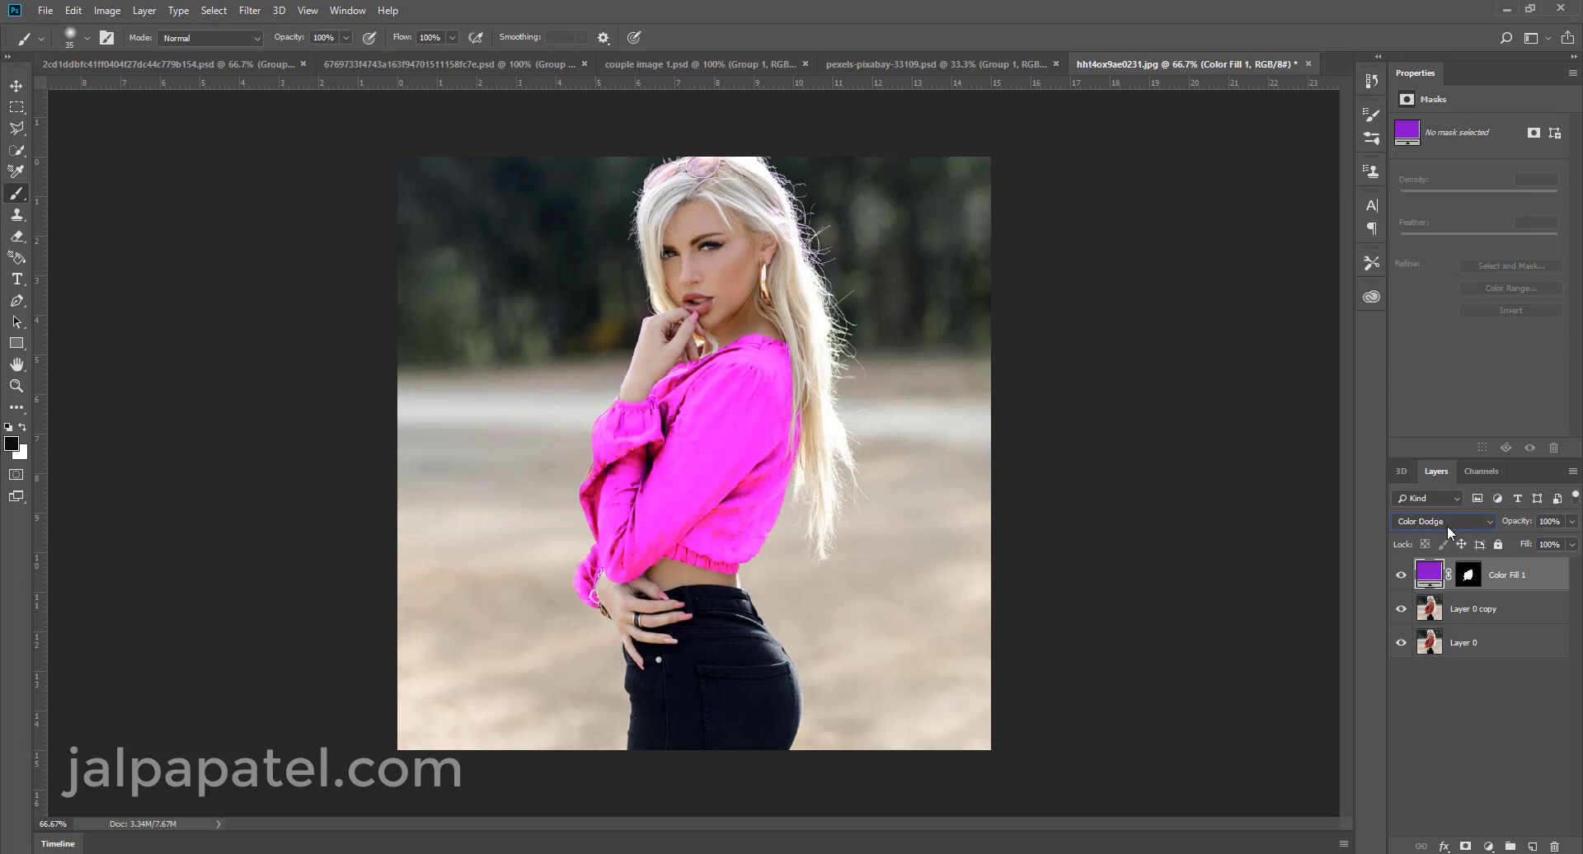
scroll(1447, 526, "up", 1)
scroll(1447, 526, "up", 1)
scroll(1447, 522, "down", 1)
Try several hues in the fill's Color Picker, settling on blue 1733dd.
double_click(1427, 575)
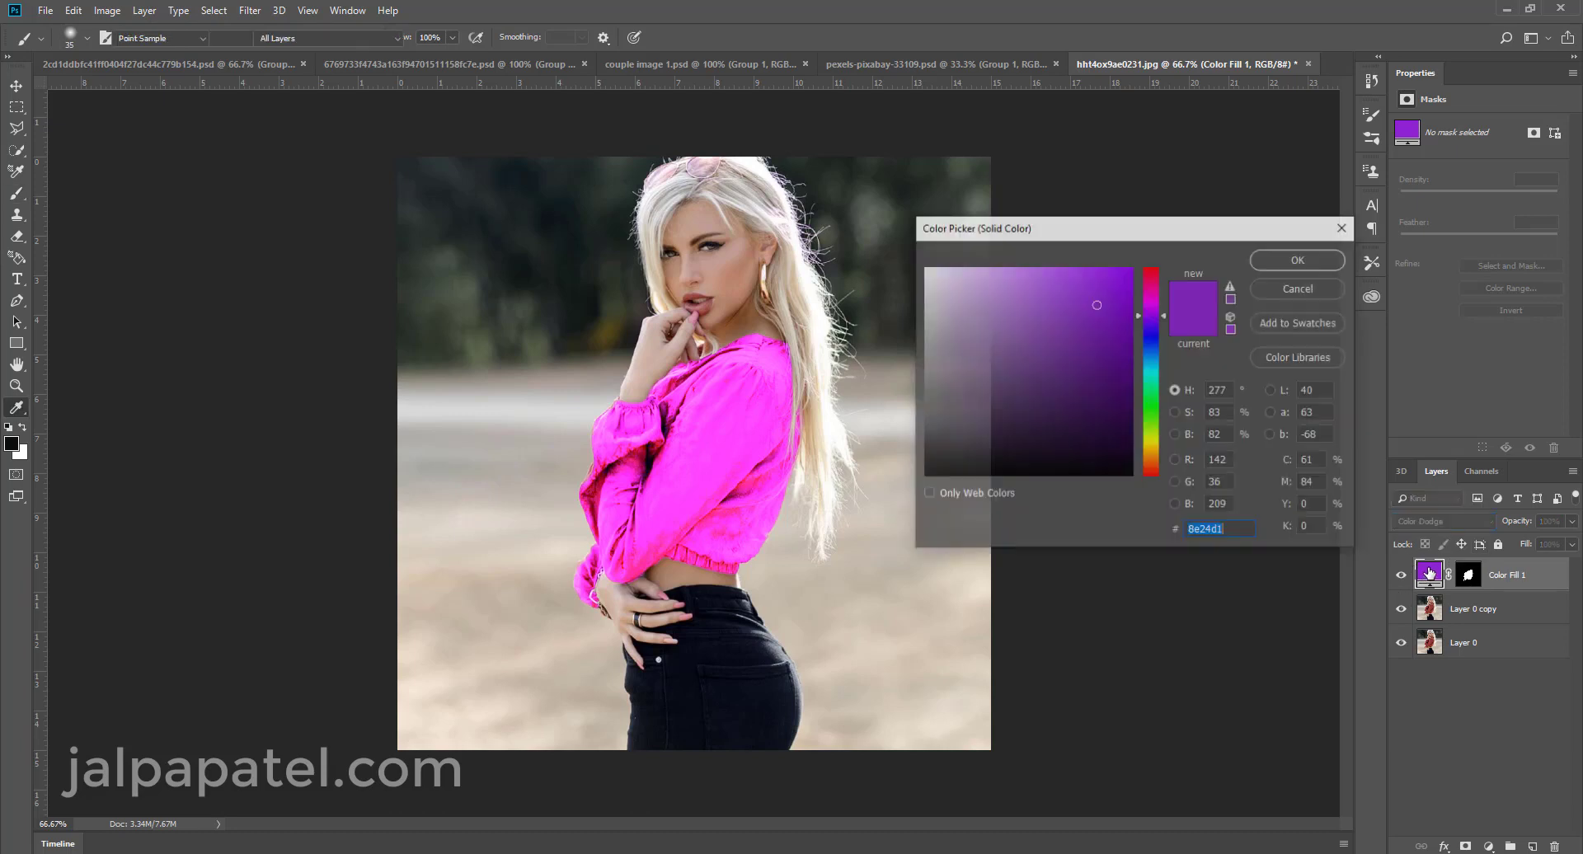
left_click_drag(1158, 311, 1164, 365)
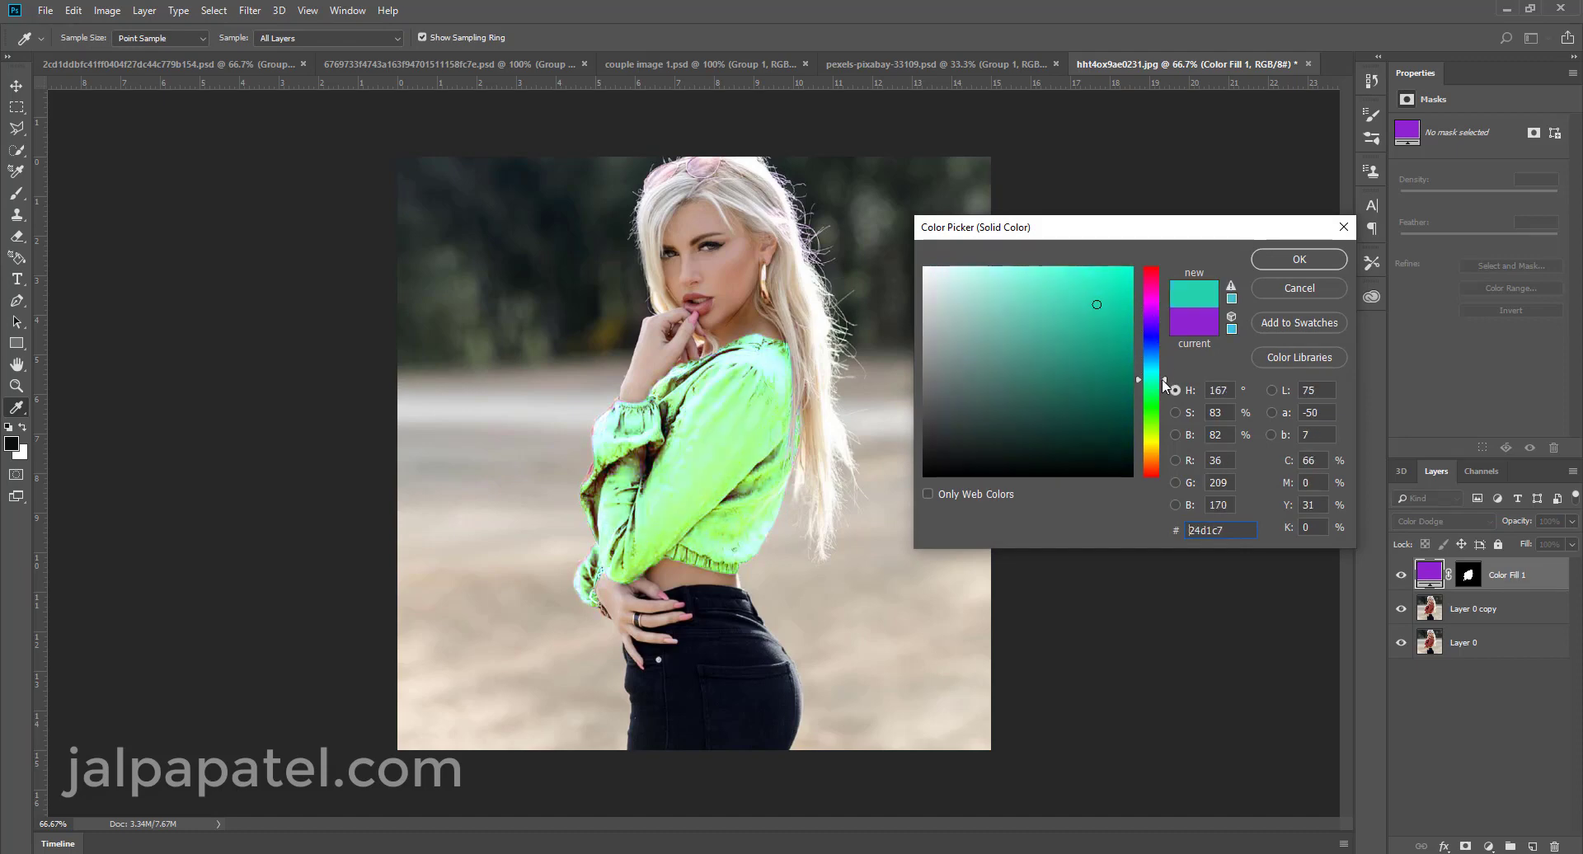
mouse_move(1163, 365)
left_mouse_down()
mouse_move(1170, 348)
mouse_move(1187, 488)
mouse_move(1172, 328)
left_mouse_up()
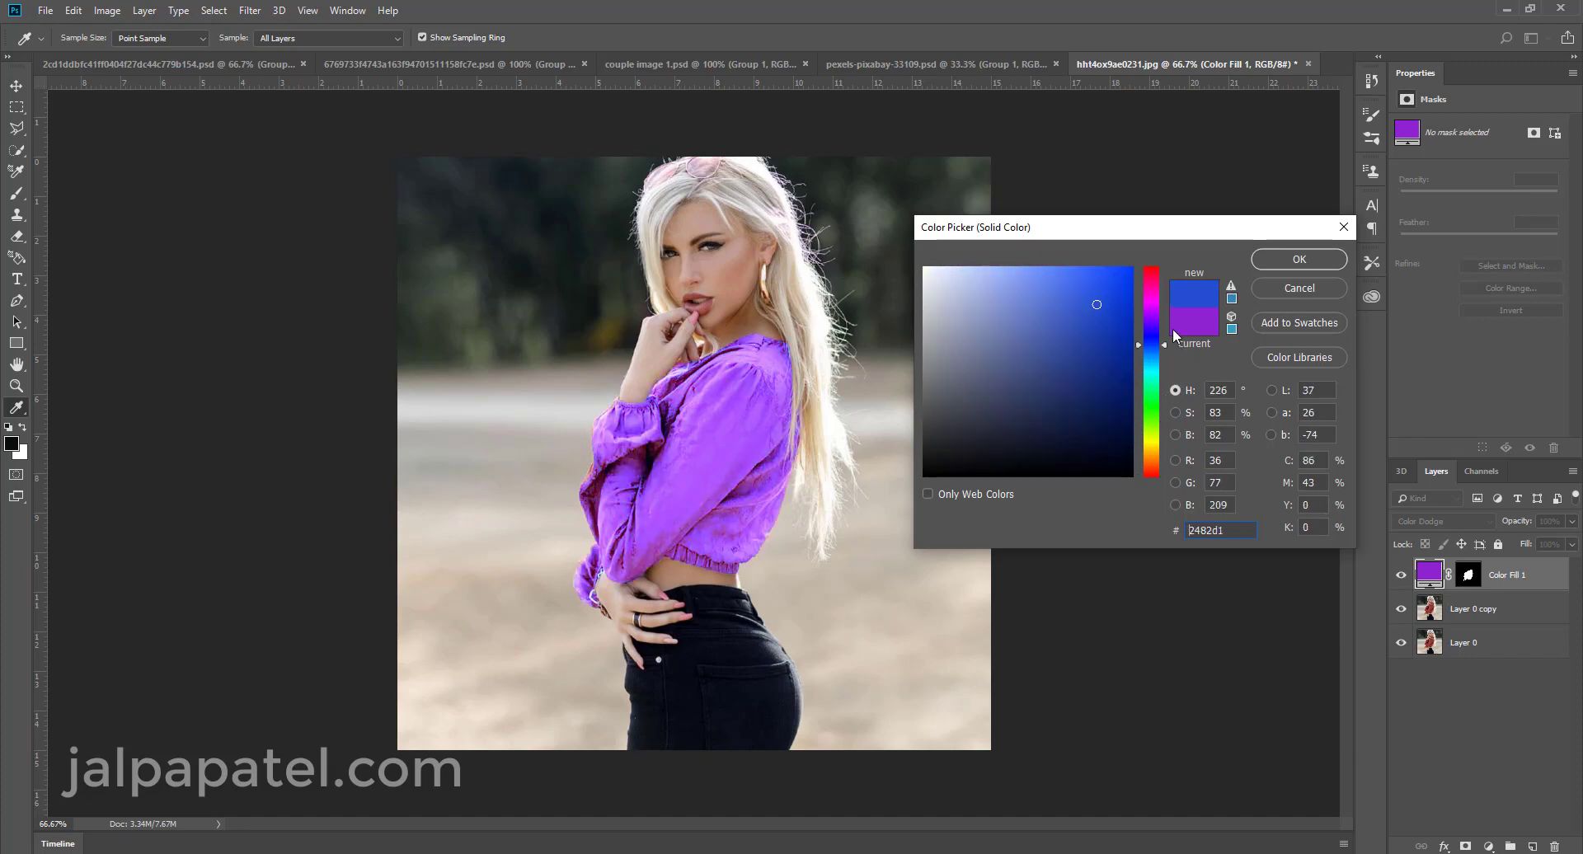
left_click(968, 307)
left_click_drag(968, 307, 923, 266)
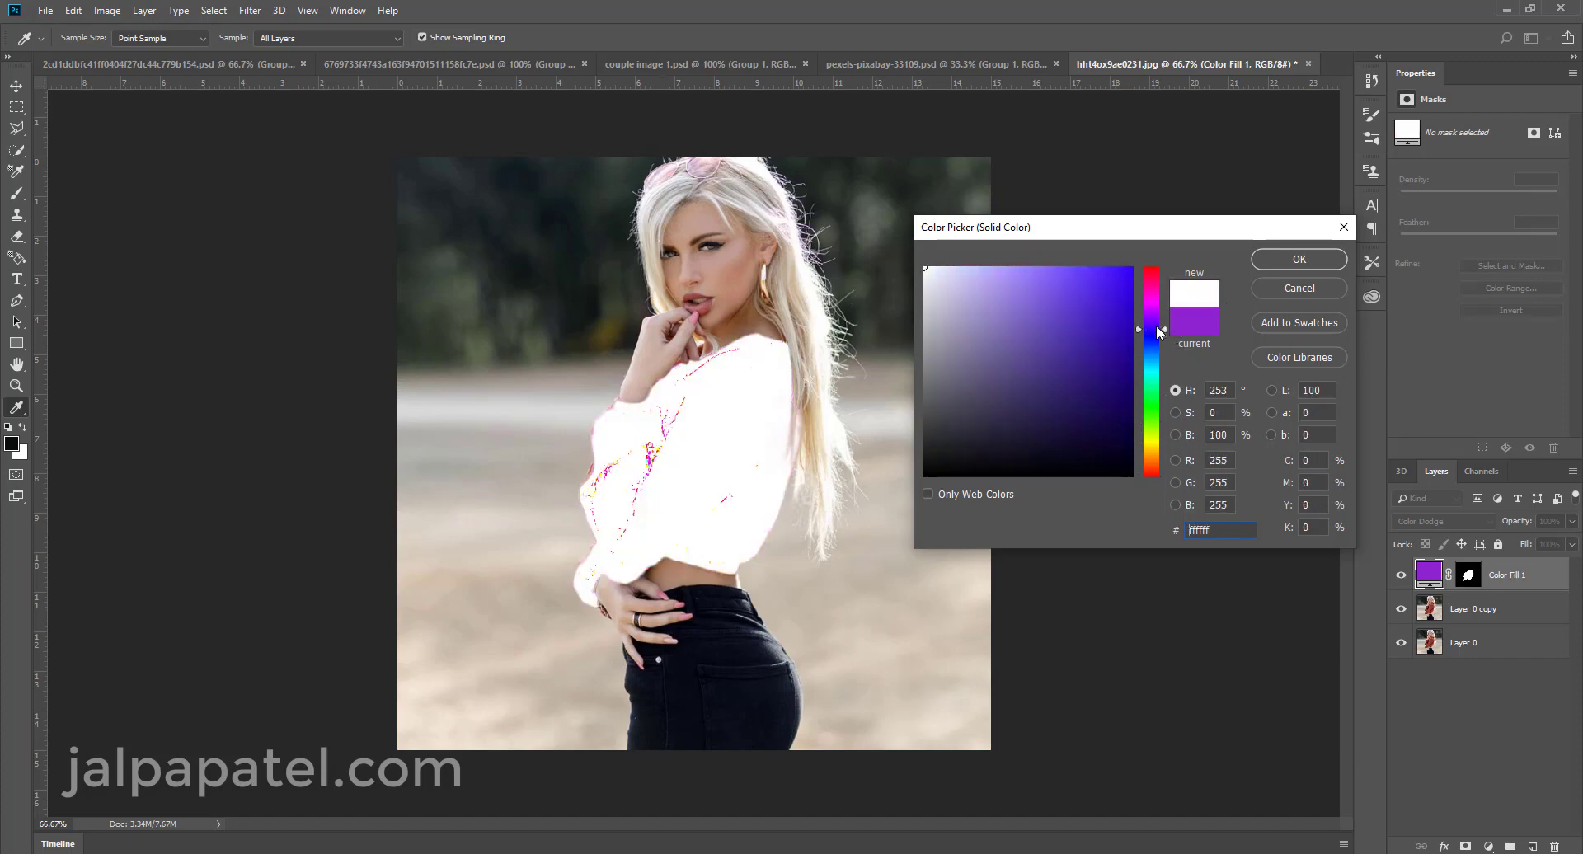
mouse_move(1158, 332)
left_mouse_down()
mouse_move(1156, 301)
mouse_move(1108, 299)
mouse_move(1092, 267)
left_mouse_up()
left_click(1072, 305)
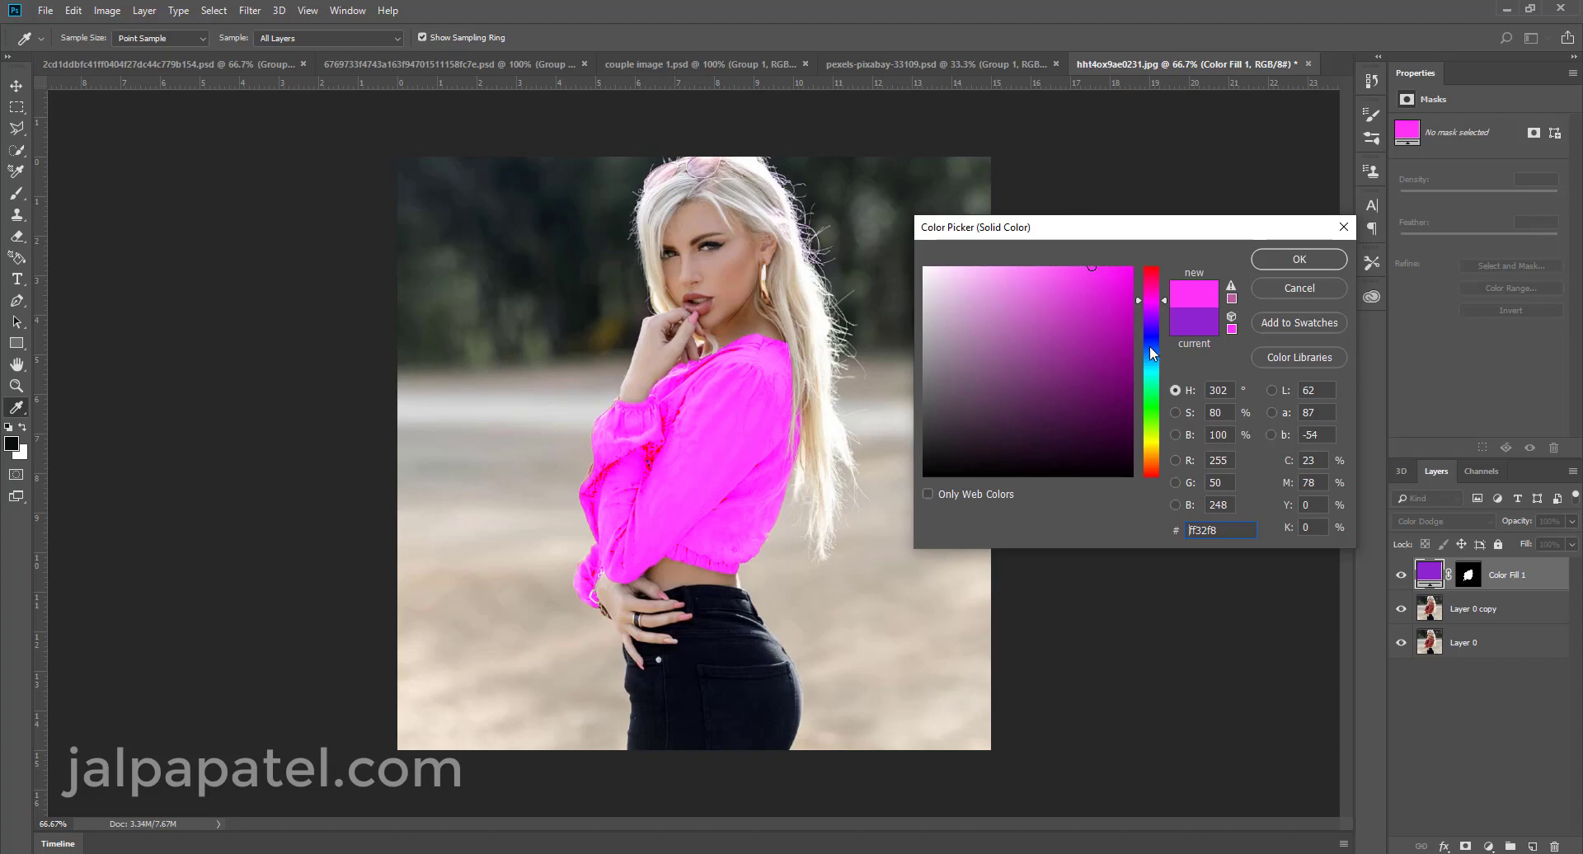
left_click_drag(1155, 302, 1149, 367)
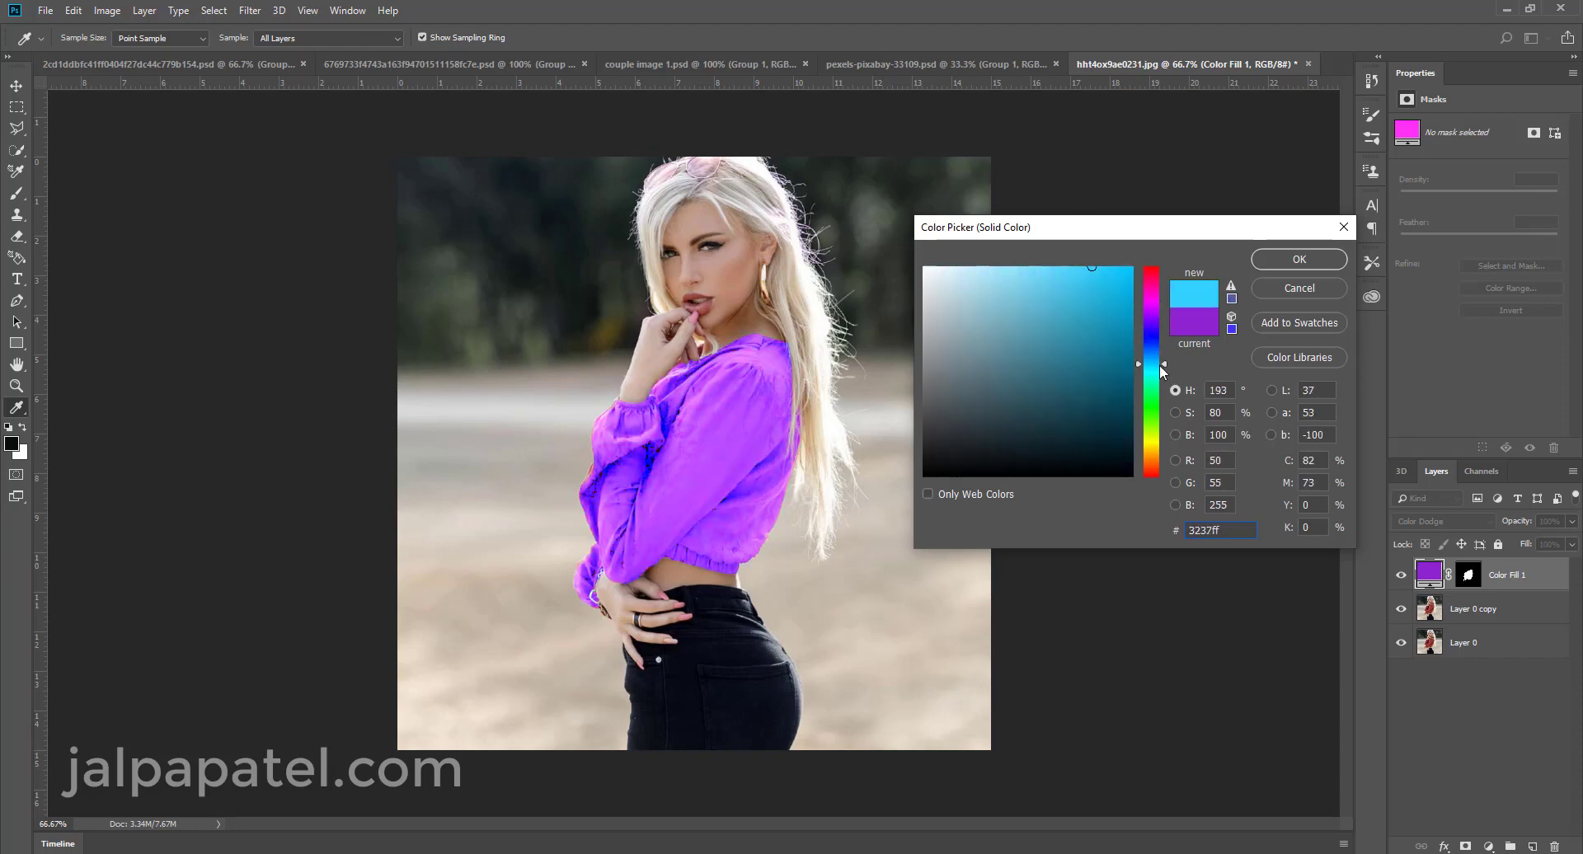
mouse_move(1104, 298)
left_mouse_down()
mouse_move(1090, 427)
mouse_move(1105, 336)
mouse_move(1156, 355)
mouse_move(1117, 285)
left_mouse_up()
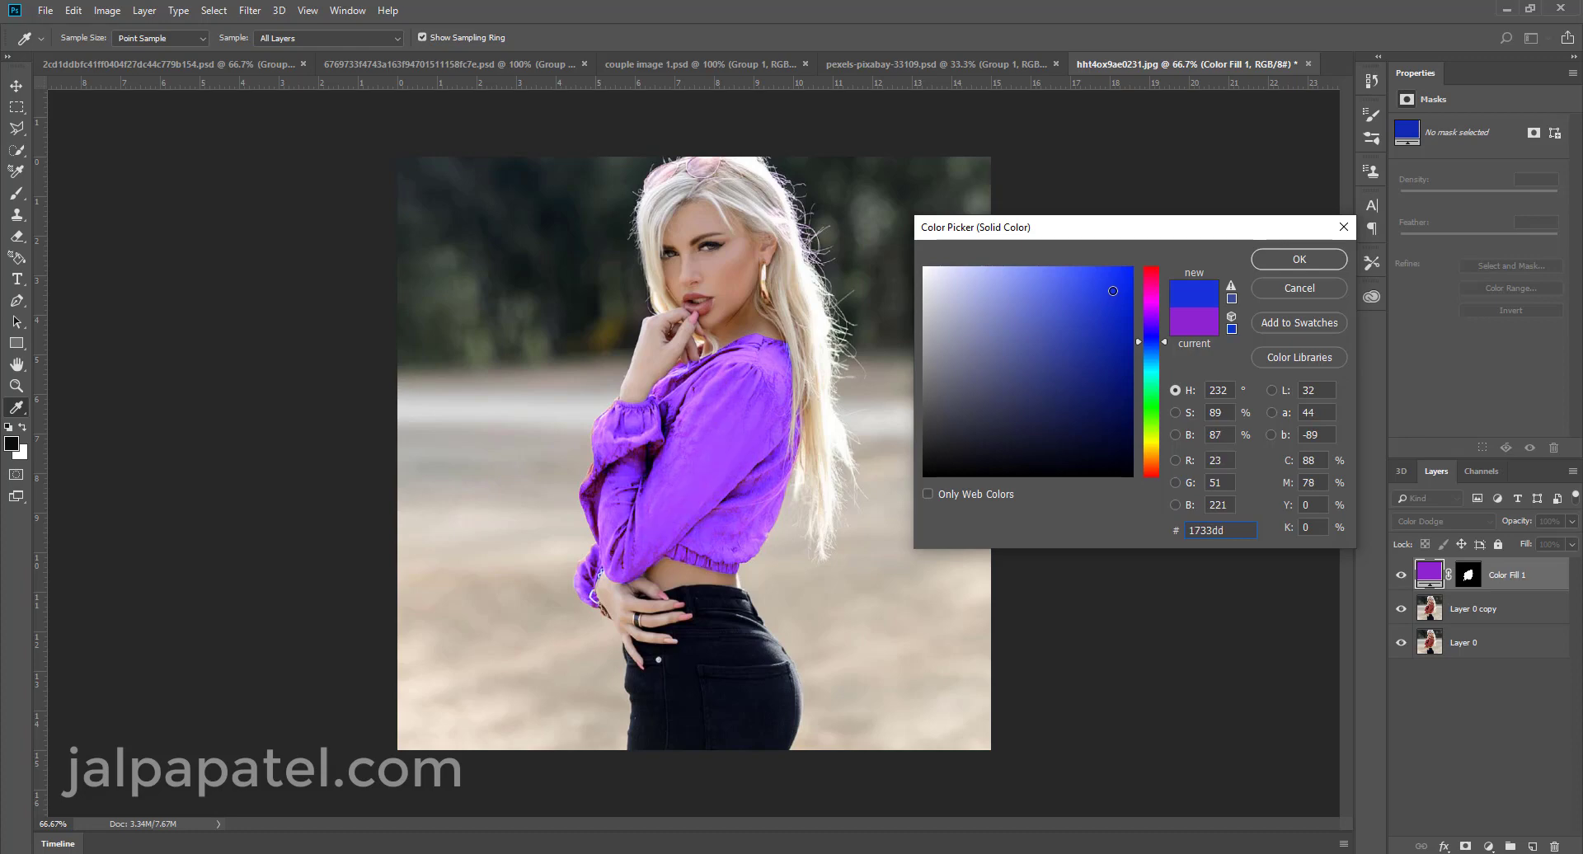
Confirm the blue fill, set Multiply blending for a navy top, and target the mask.
left_click(1303, 263)
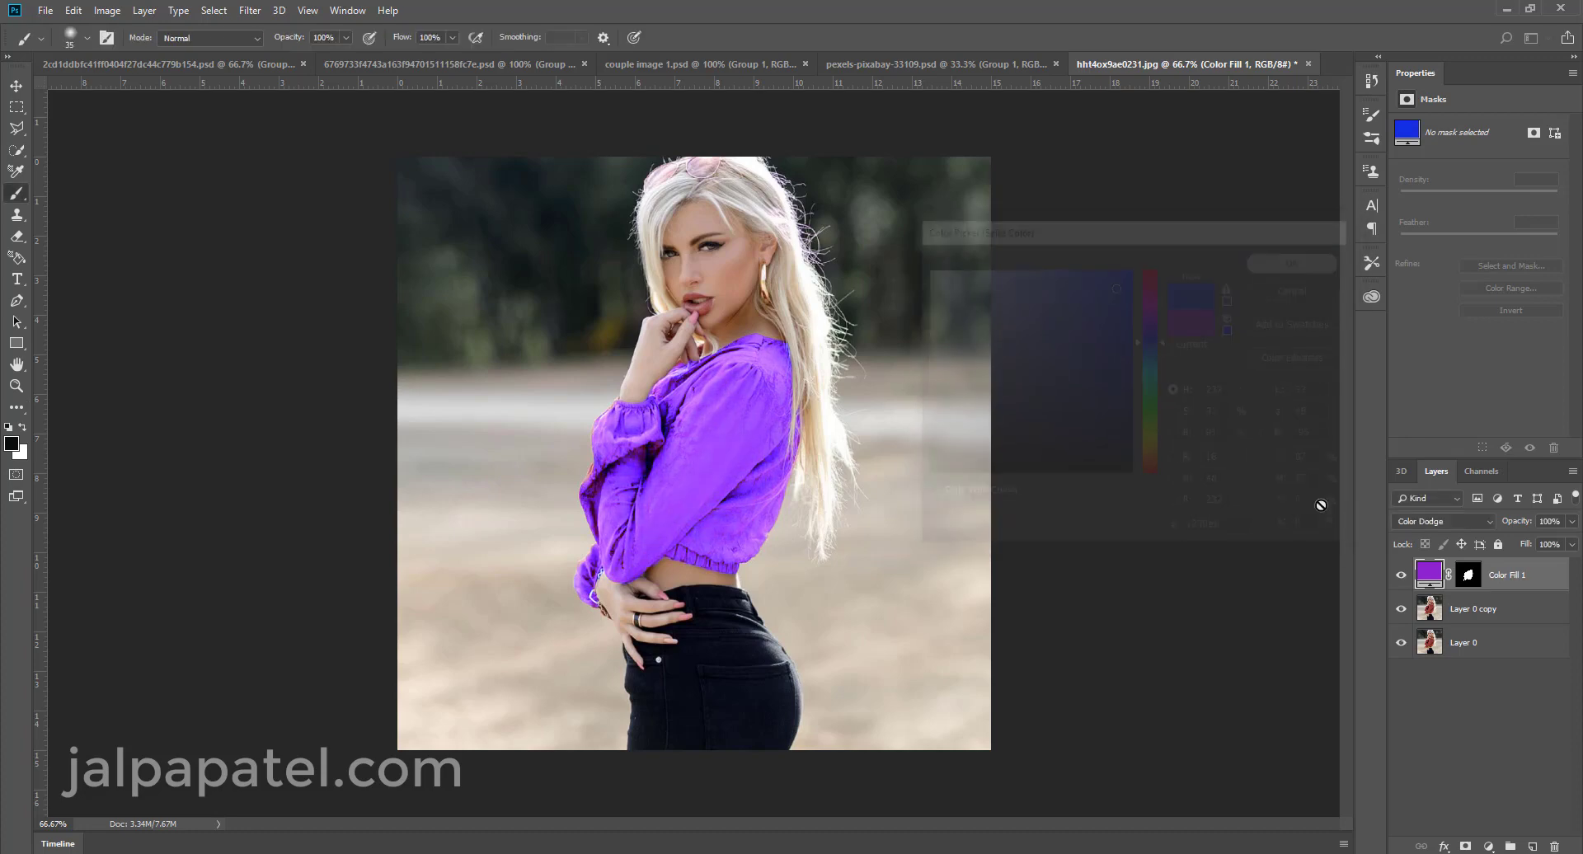
left_click(1417, 517)
left_click(1405, 171)
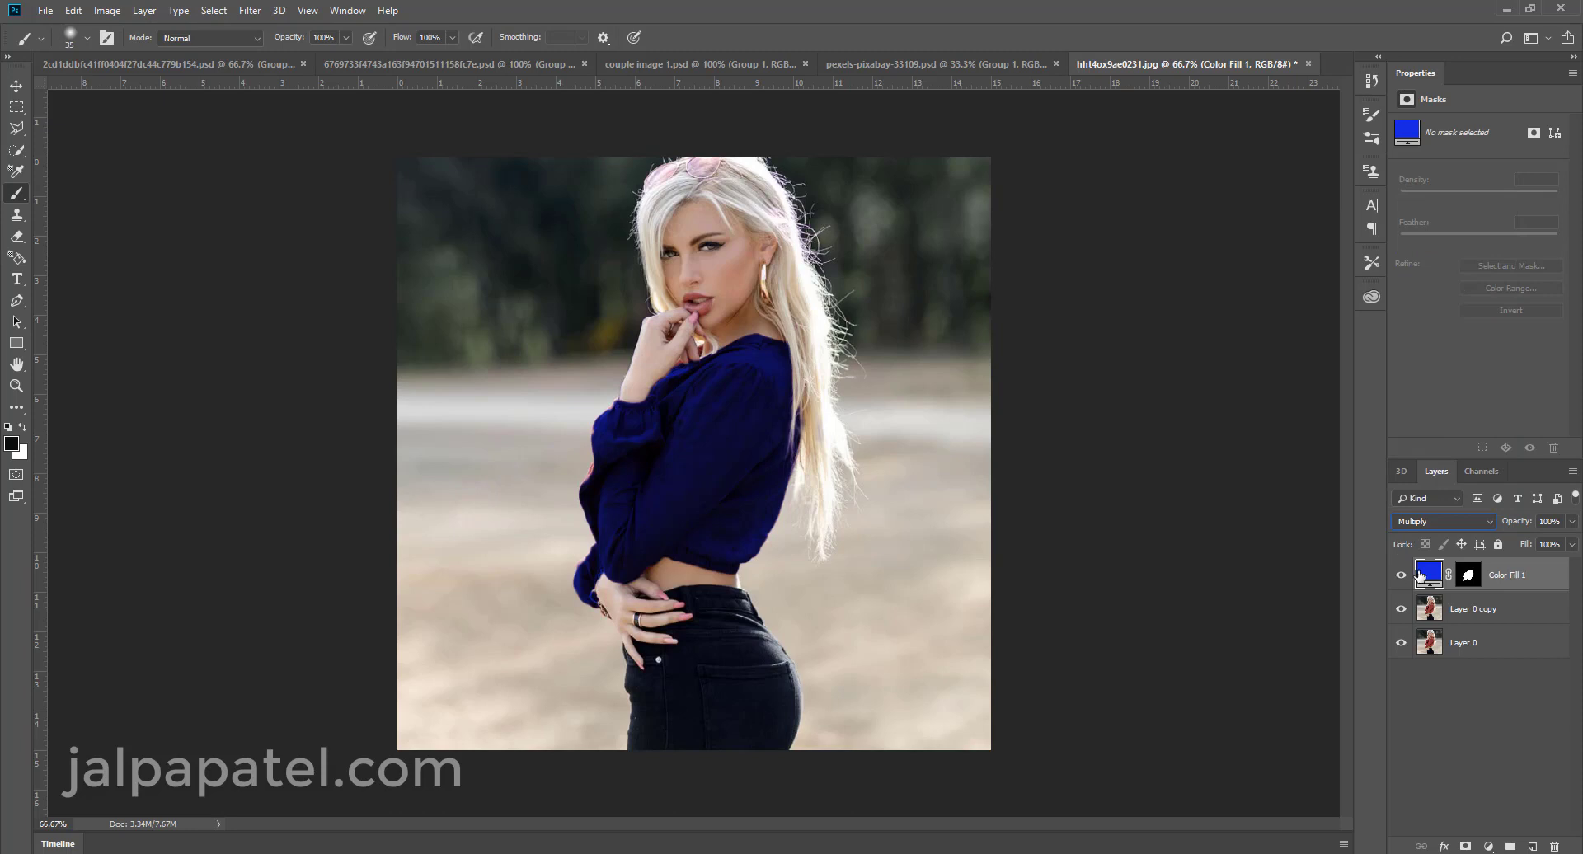
left_click(1470, 575)
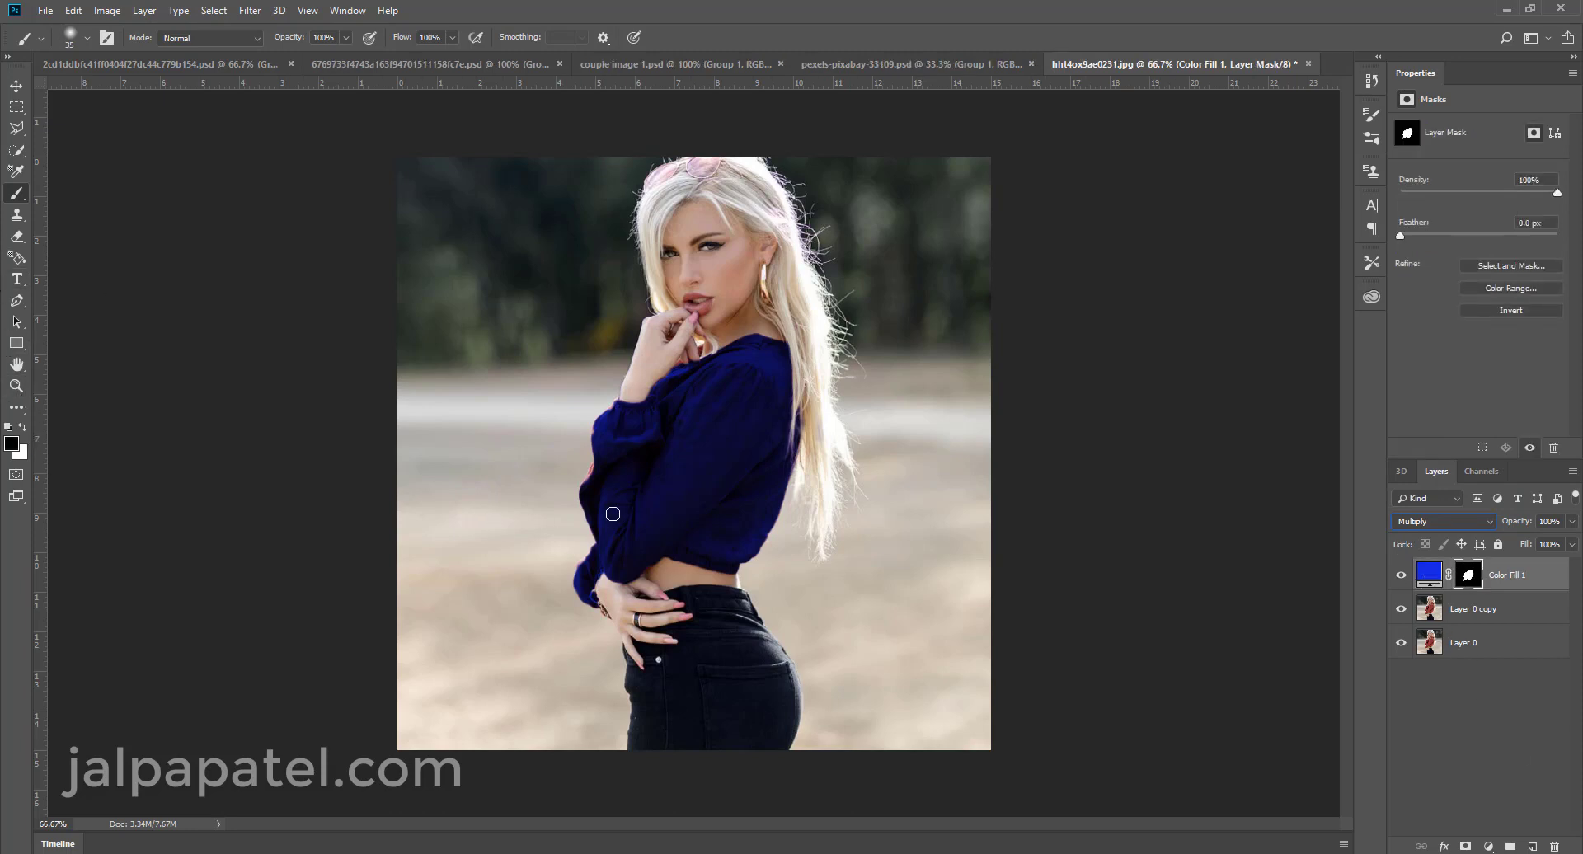
Paint white on the mask with a size 9 then 6 brush to cover the sleeve's red fringe.
left_click_drag(604, 459, 615, 489)
key("ctrl+z")
left_click(23, 427)
key("ctrl+plus")
key("ctrl+plus")
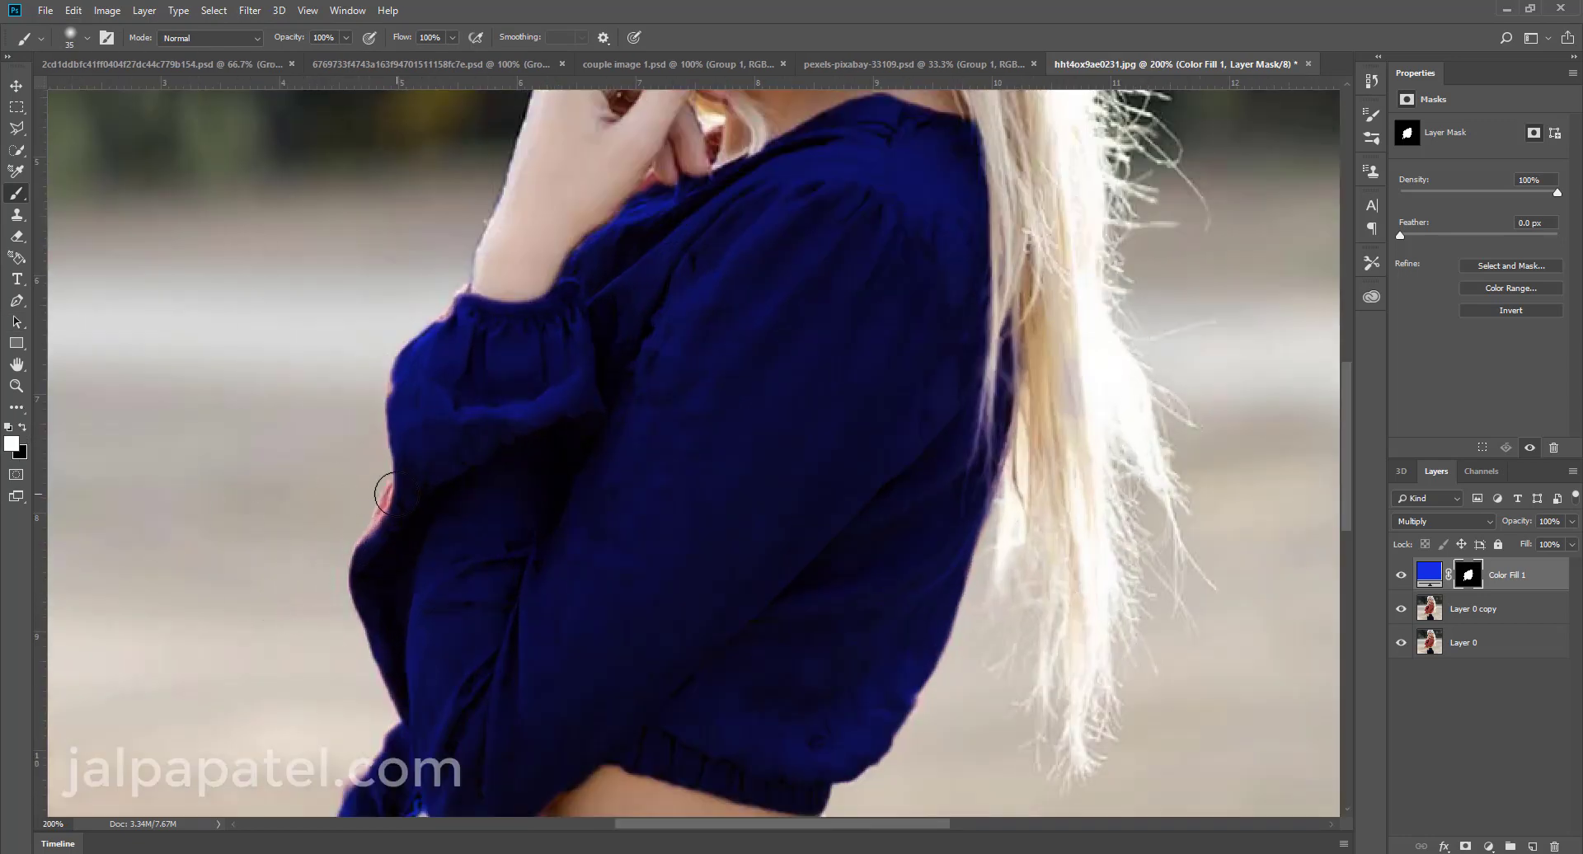
key("bracketleft")
key("bracketleft")
key("bracketleft")
left_click_drag(390, 509, 358, 551)
left_click_drag(395, 494, 398, 513)
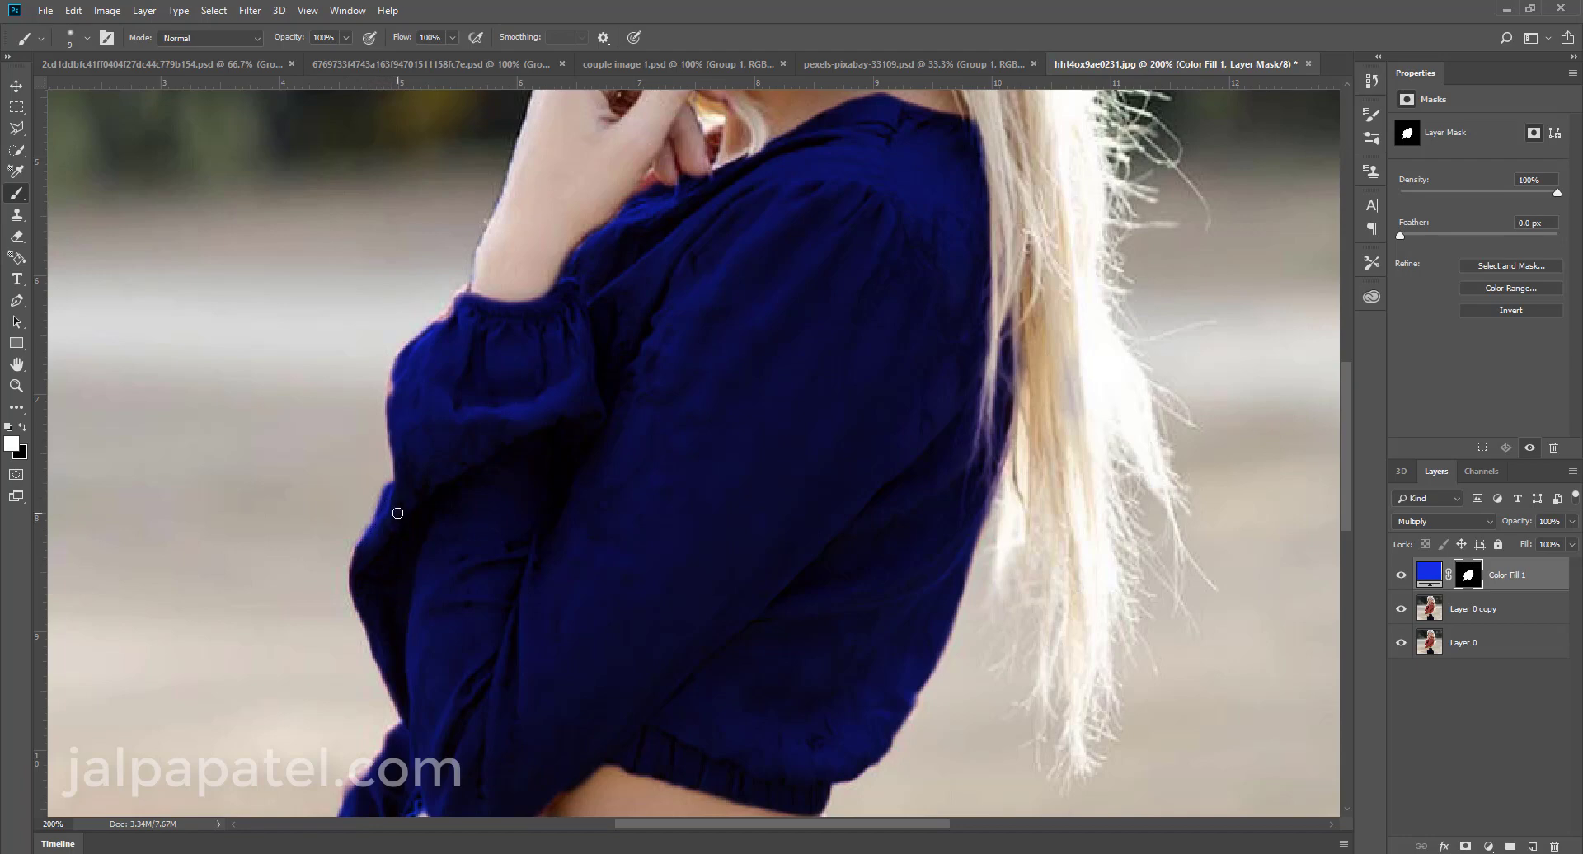
mouse_move(394, 376)
left_mouse_down()
mouse_move(392, 404)
mouse_move(459, 298)
left_mouse_up()
key("bracketleft")
key("bracketleft")
key("bracketleft")
left_click_drag(463, 289, 450, 310)
key("ctrl+z")
Extend the navy near the fingers, then paint black to remove the blue spill from the finger.
scroll(704, 320, "up", 3)
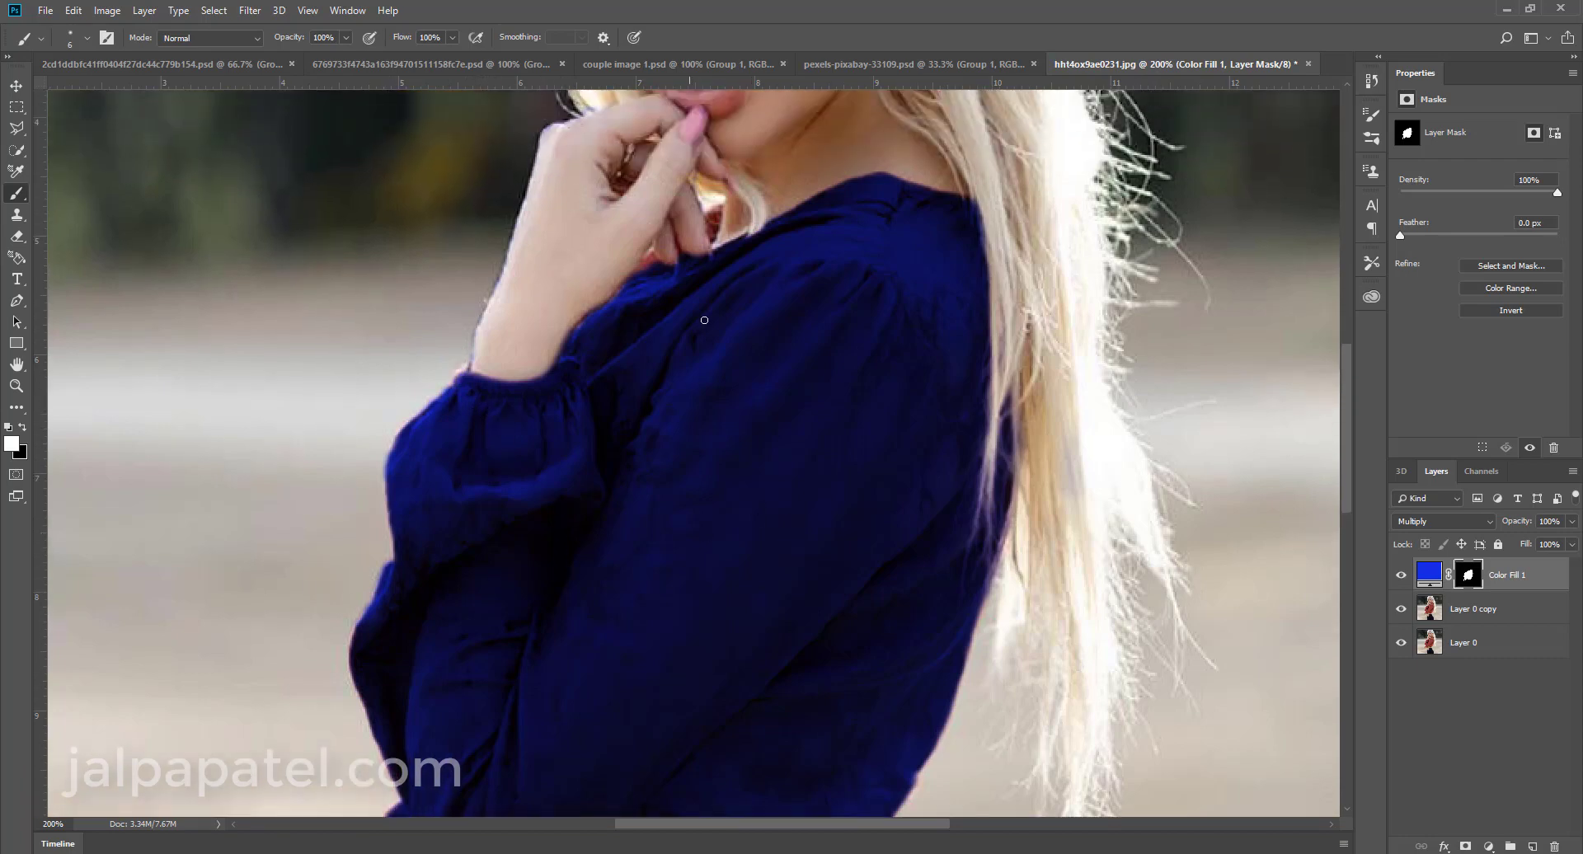
mouse_move(721, 205)
left_mouse_down()
mouse_move(712, 227)
mouse_move(721, 199)
left_mouse_up()
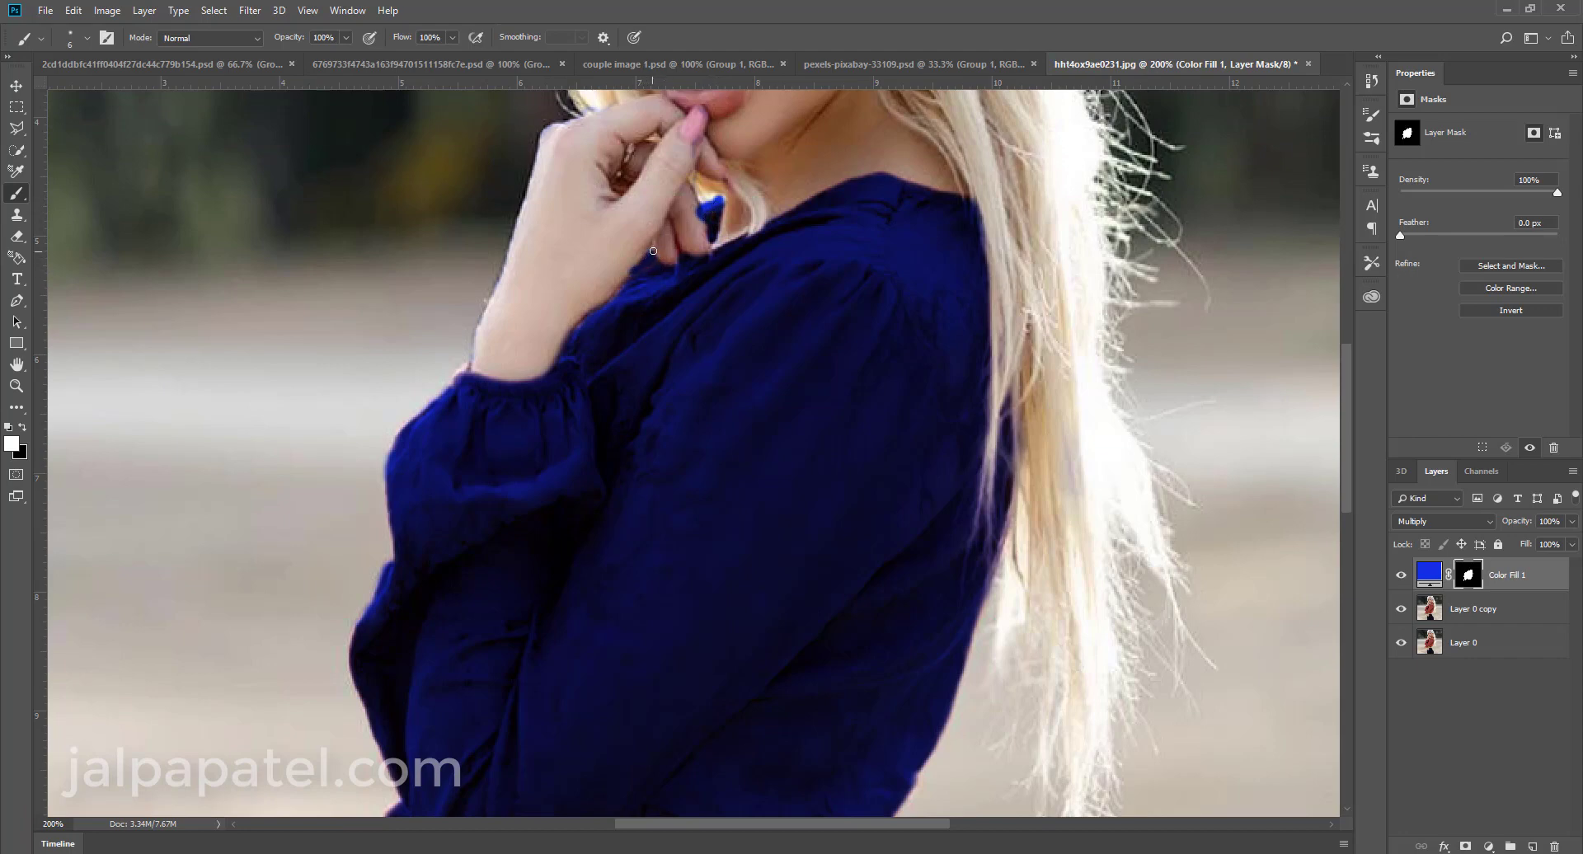
left_click(22, 427)
left_click_drag(715, 198, 727, 193)
key("ctrl+minus")
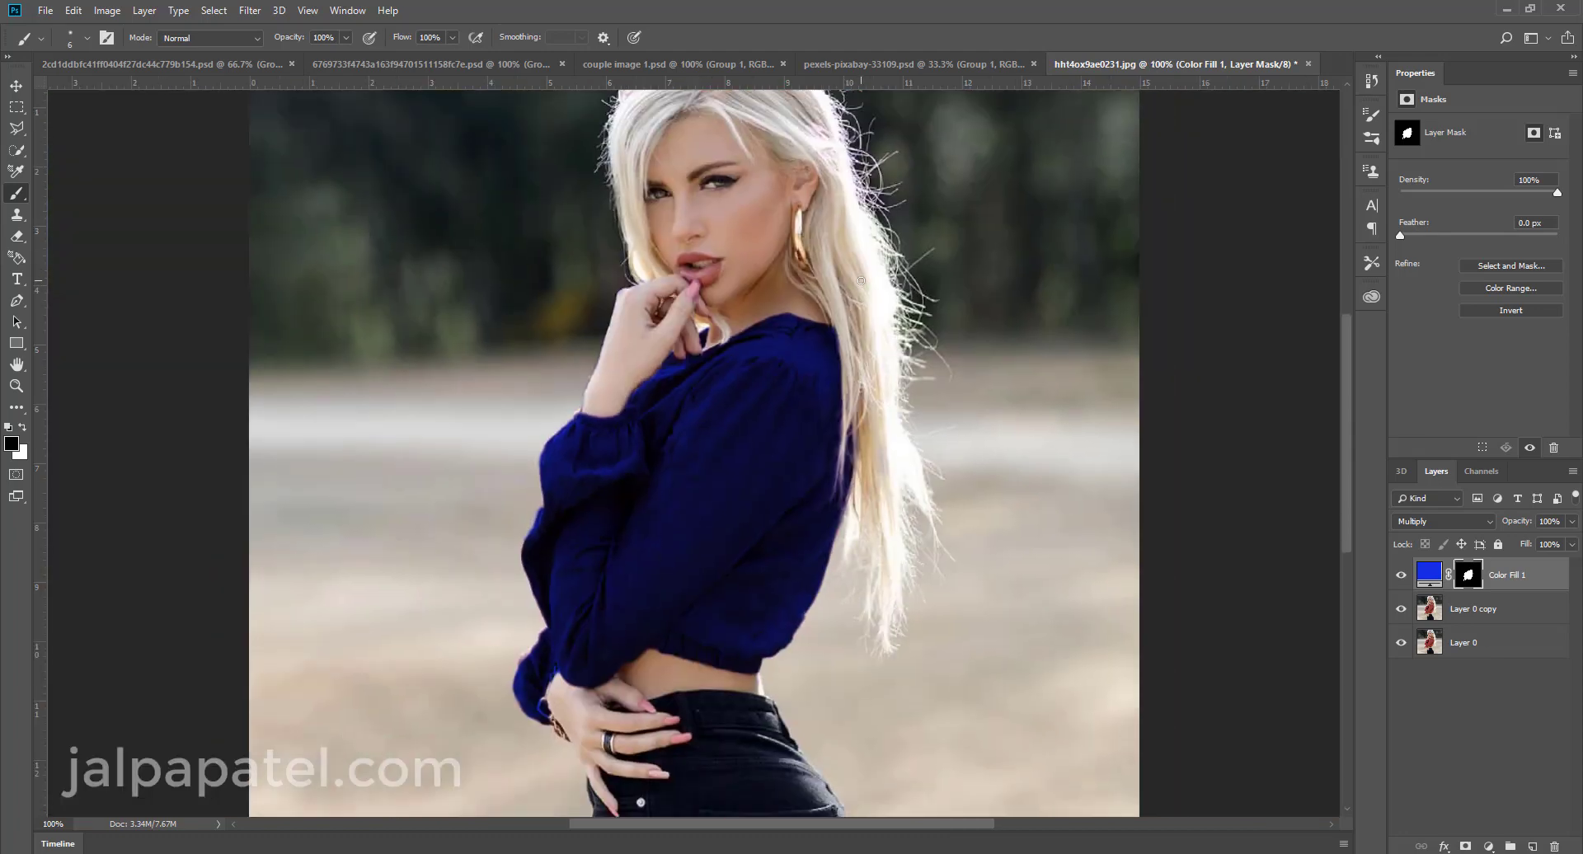
Select the black jeans on Layer 0 copy with Quick Selection in Add mode.
key("ctrl+minus")
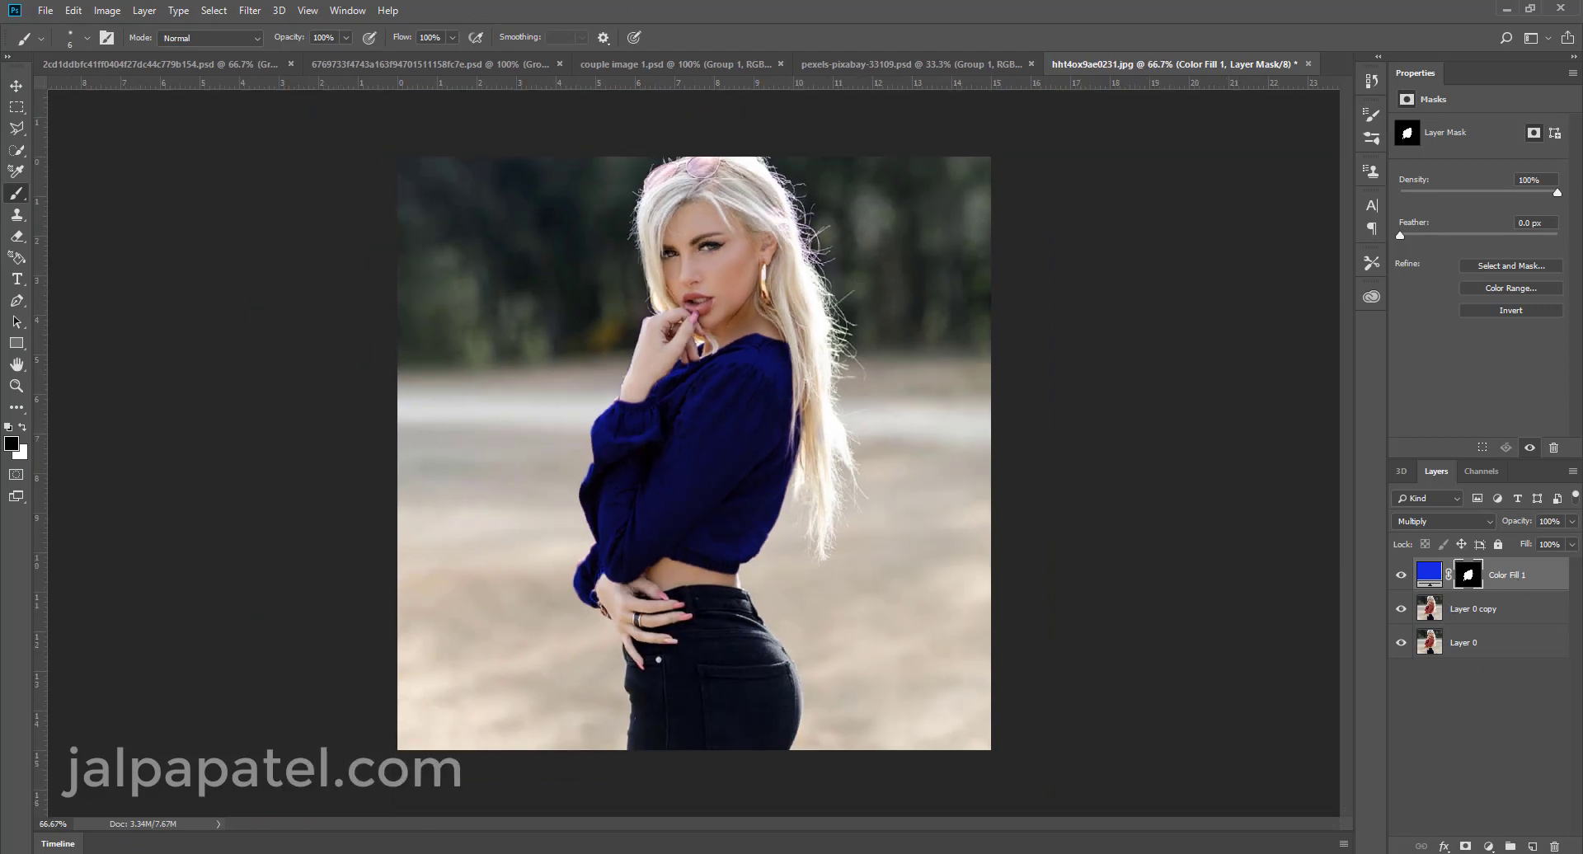
left_click(1419, 612)
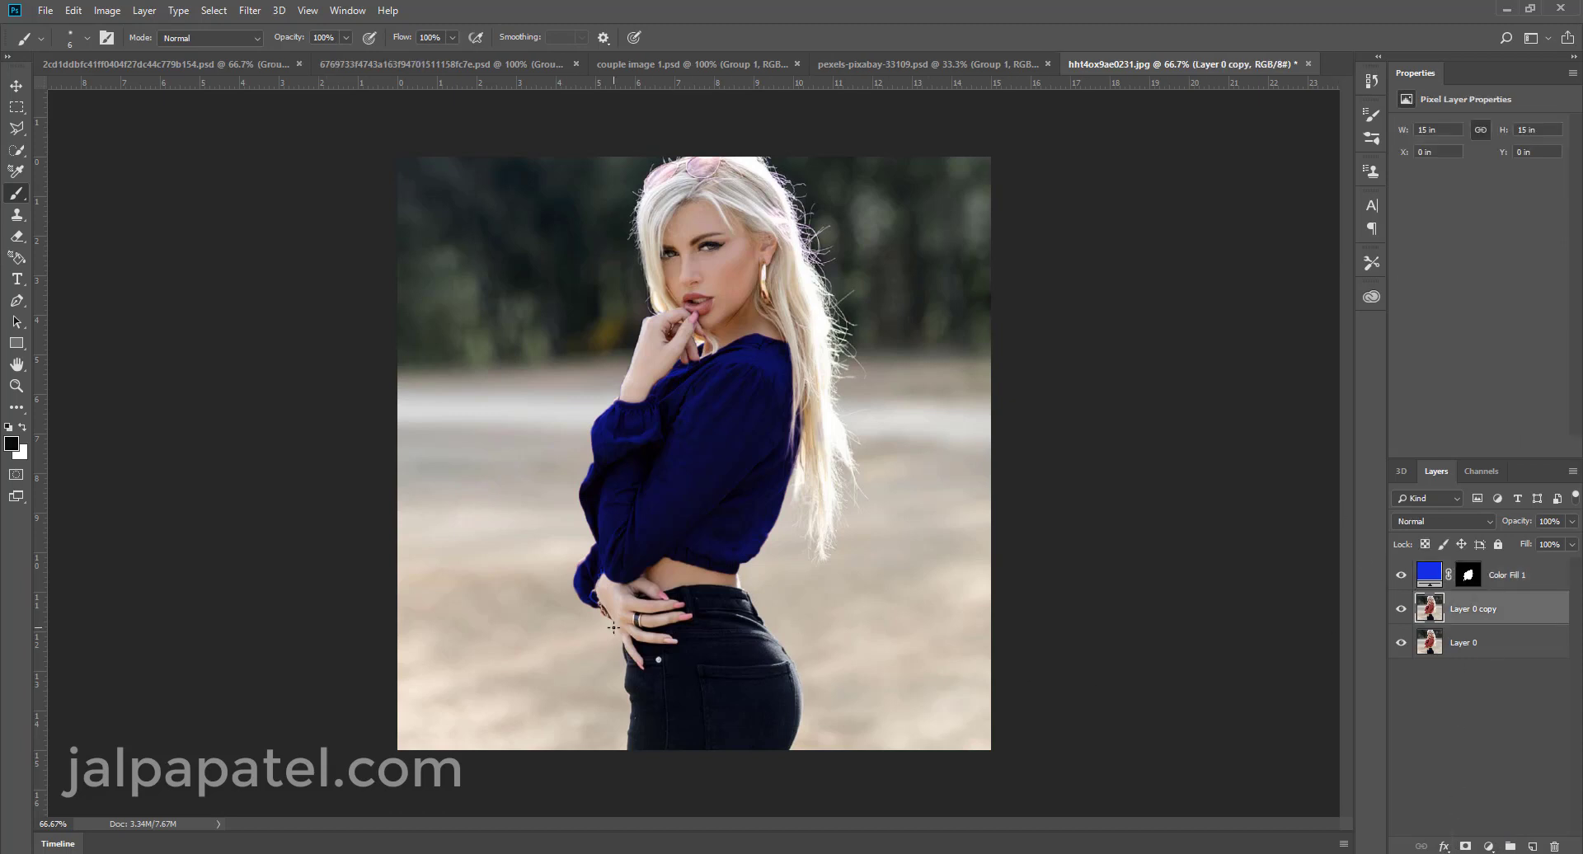
left_click(17, 150)
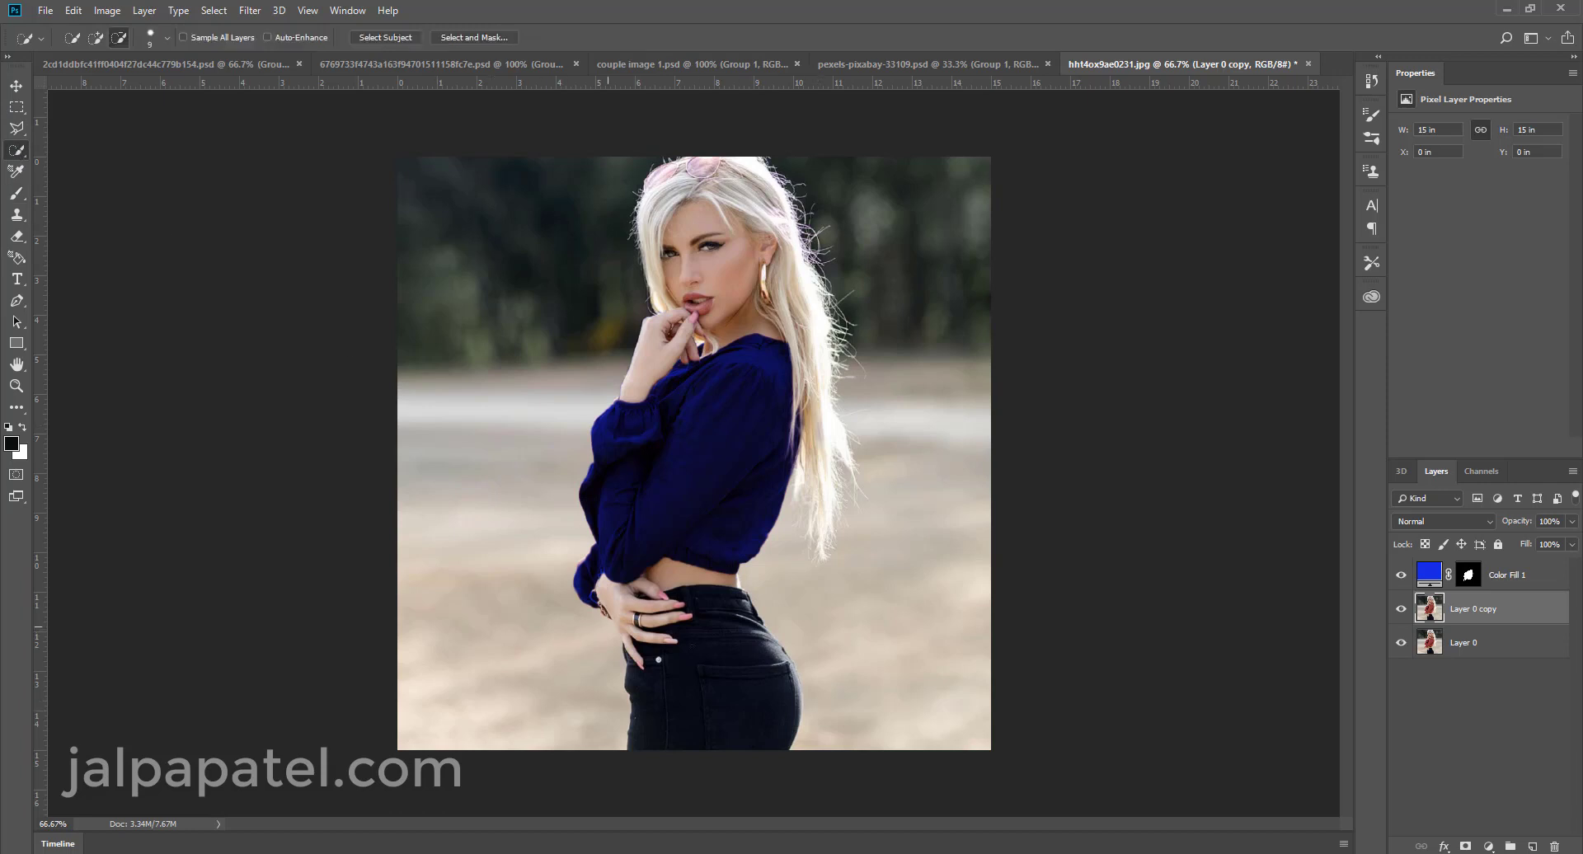
left_click(95, 37)
left_click_drag(724, 628, 709, 700)
Add a white (ffffff) Solid Color fill layer for the jeans, blended in Soft Light.
left_click(1489, 846)
left_click(1476, 554)
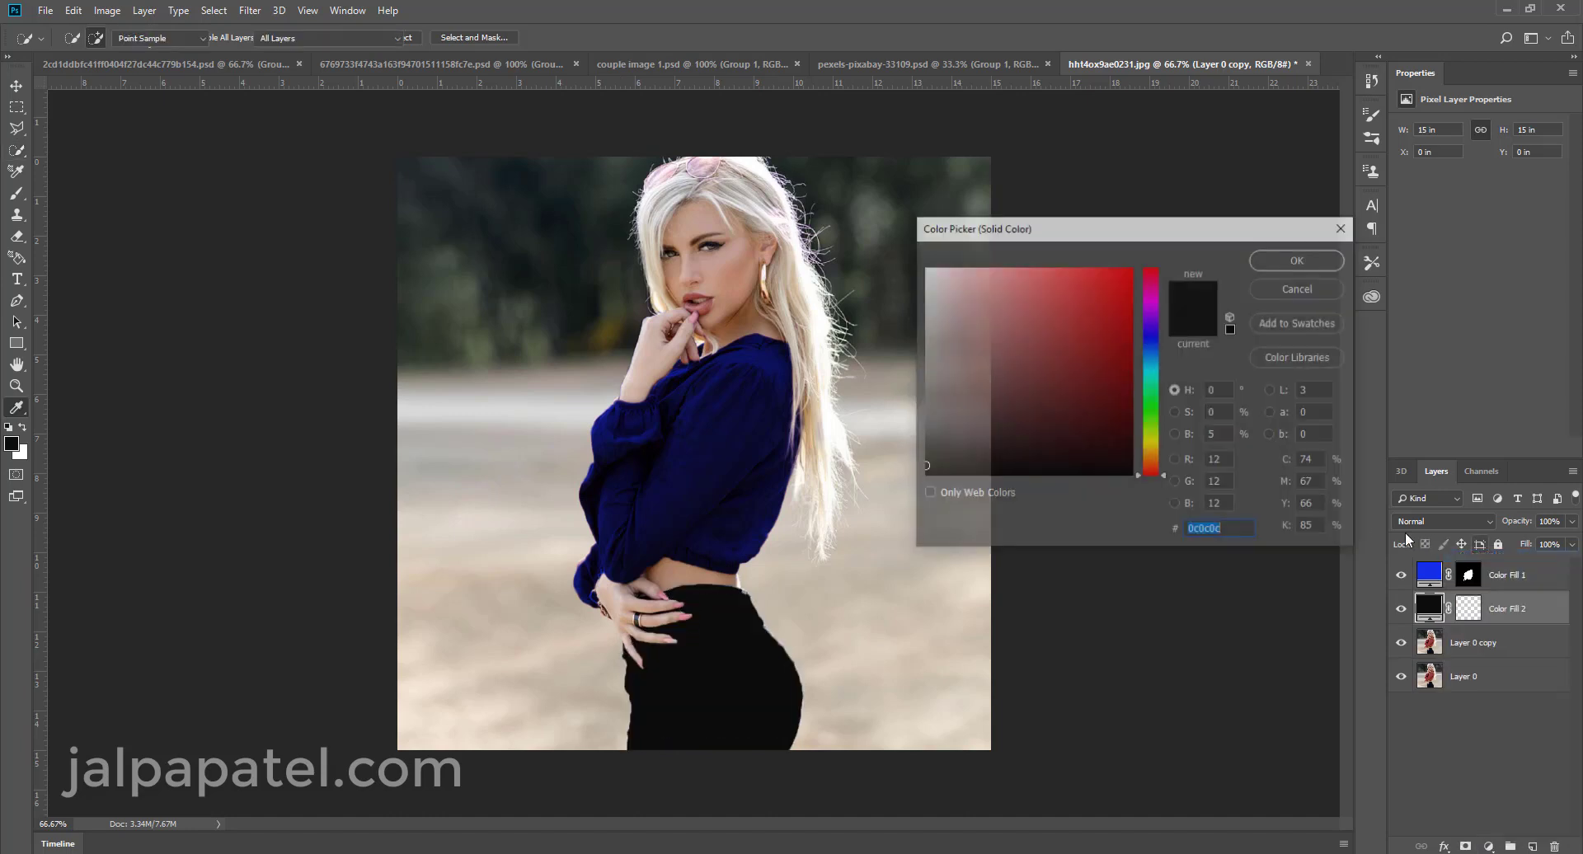
left_click(925, 269)
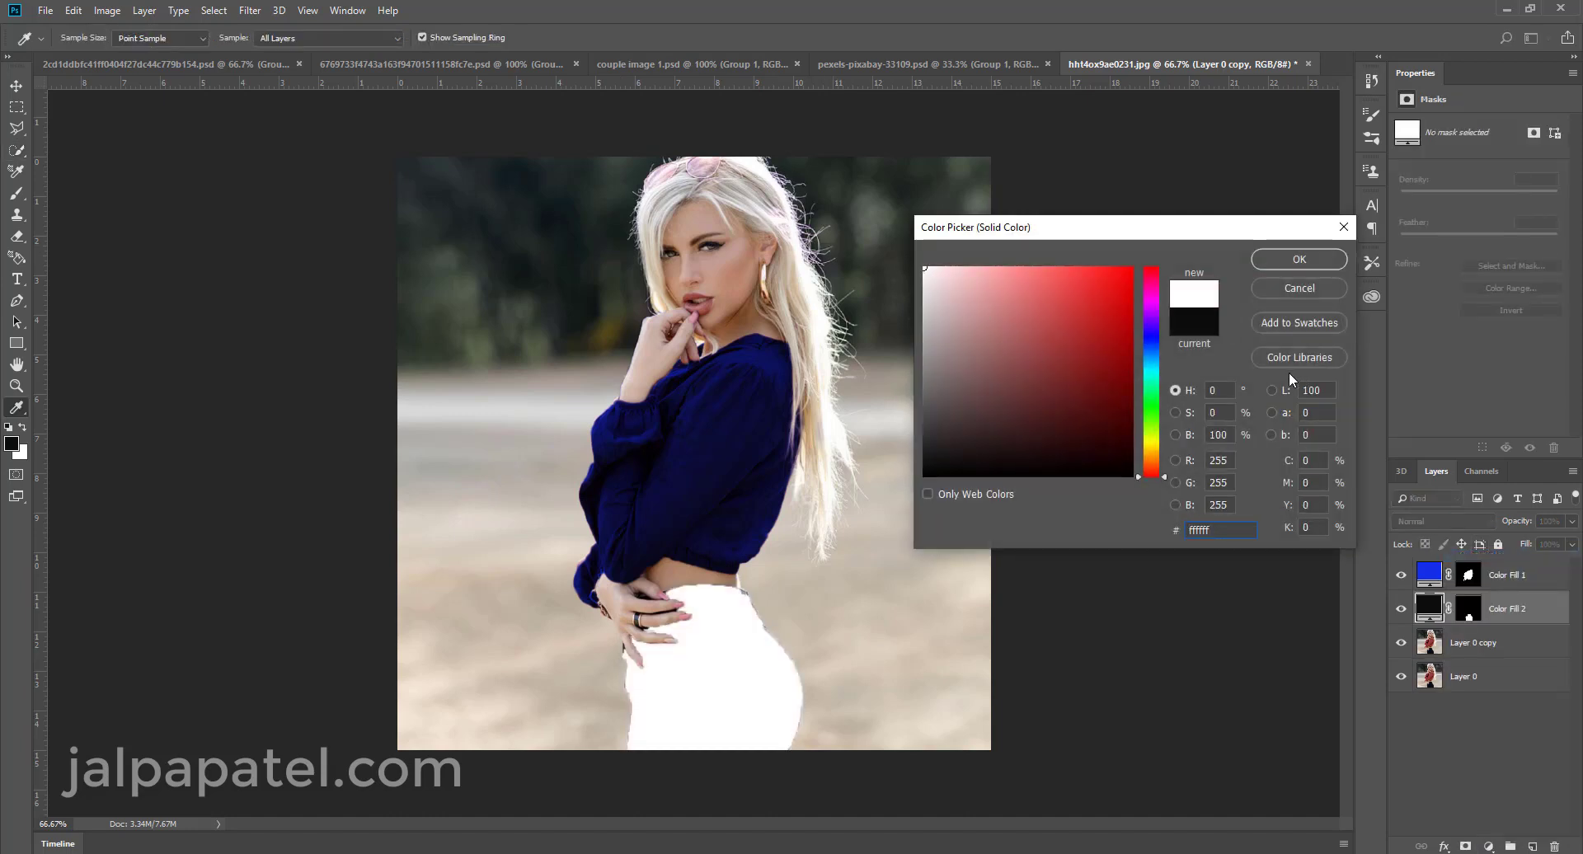
left_click(1290, 264)
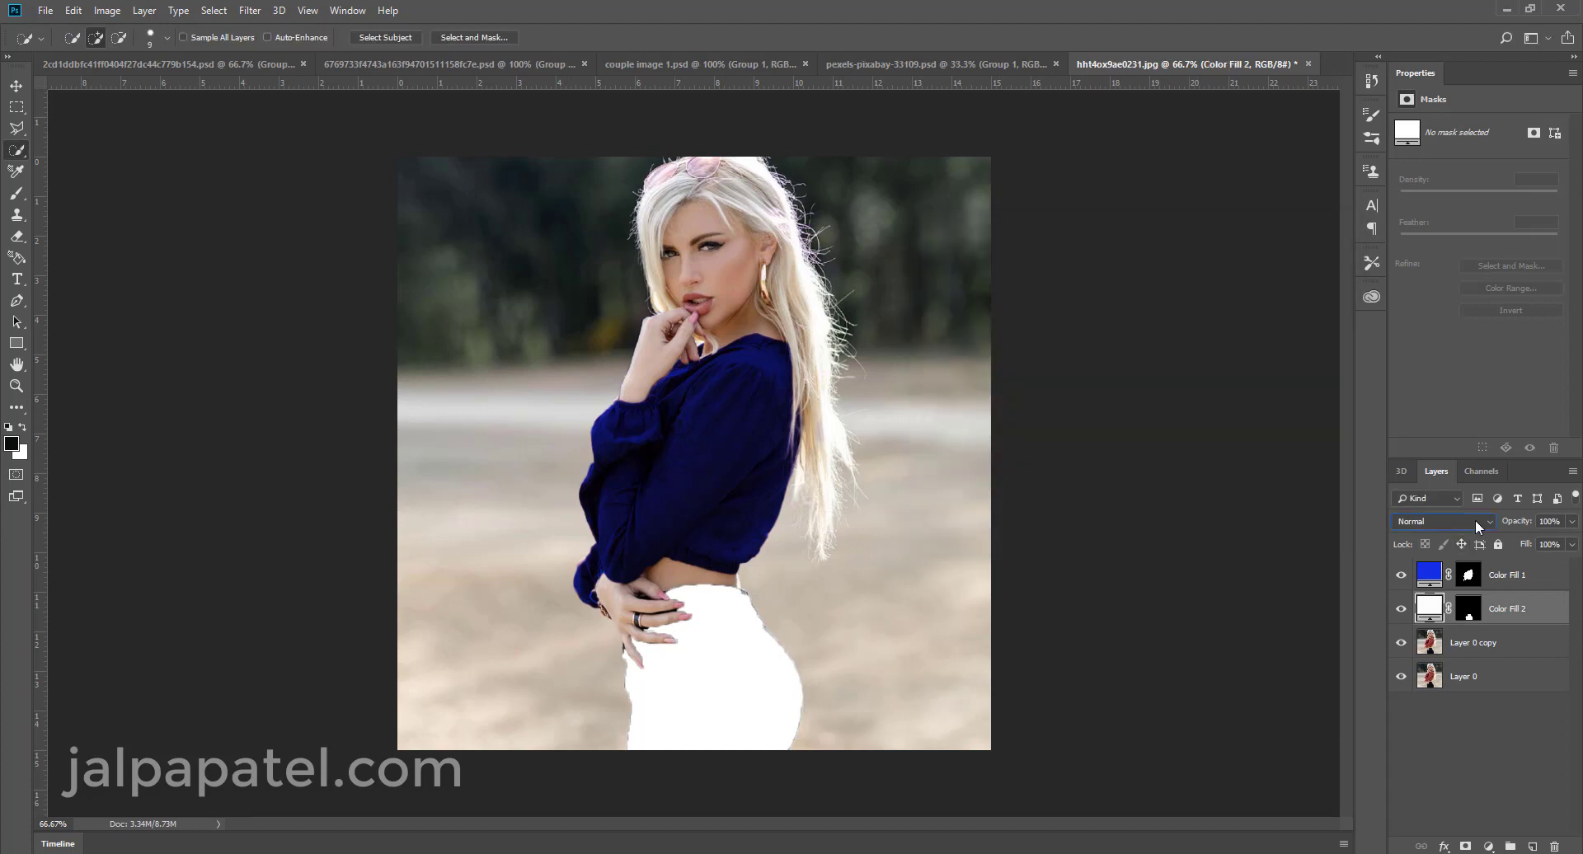
left_click(1476, 520)
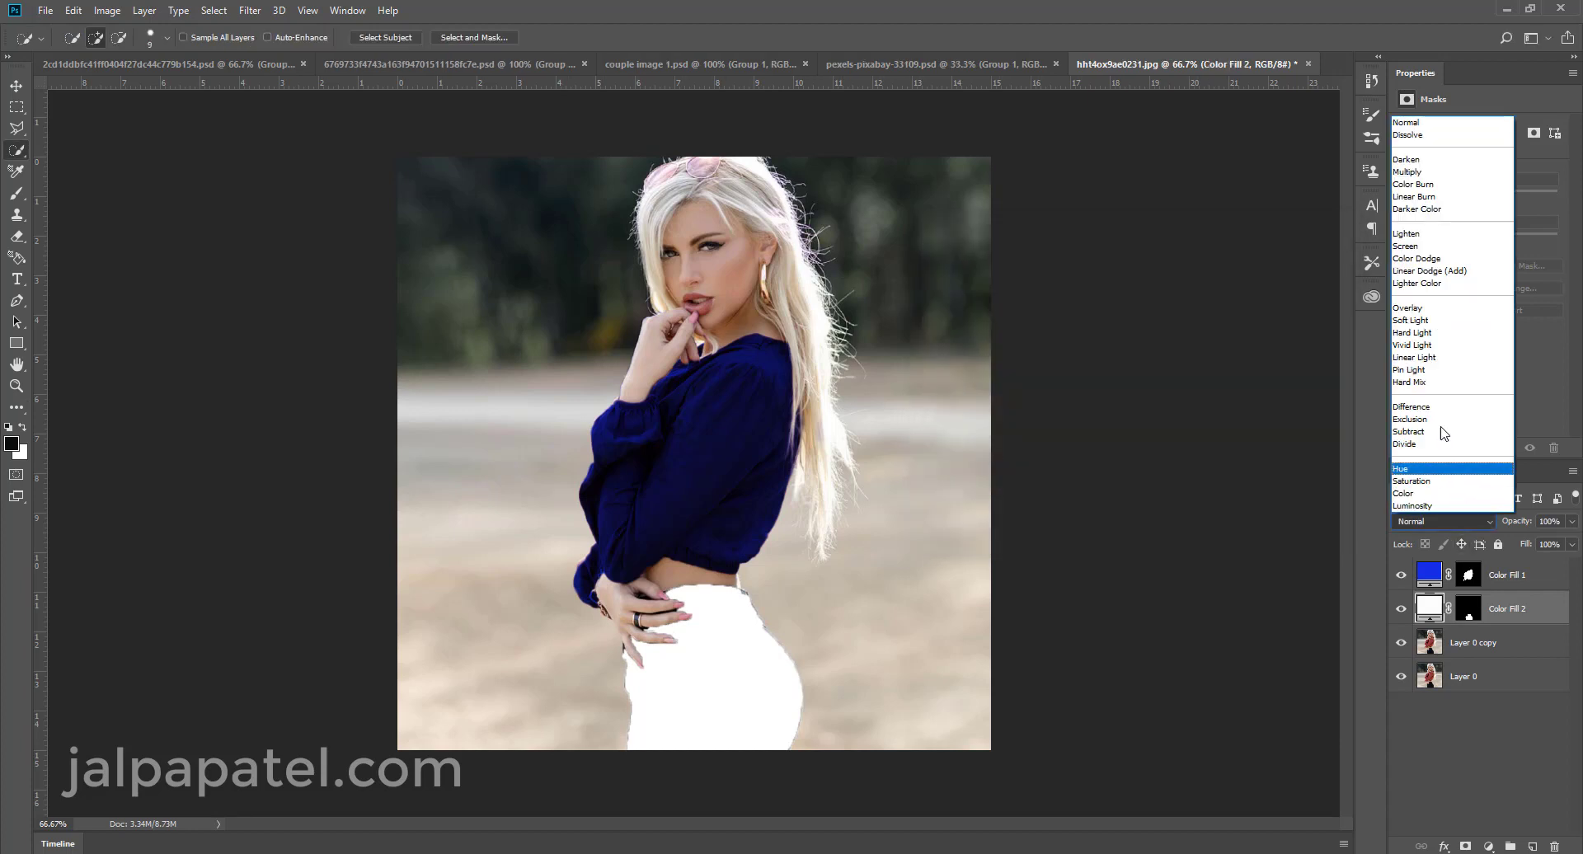
left_click(1435, 320)
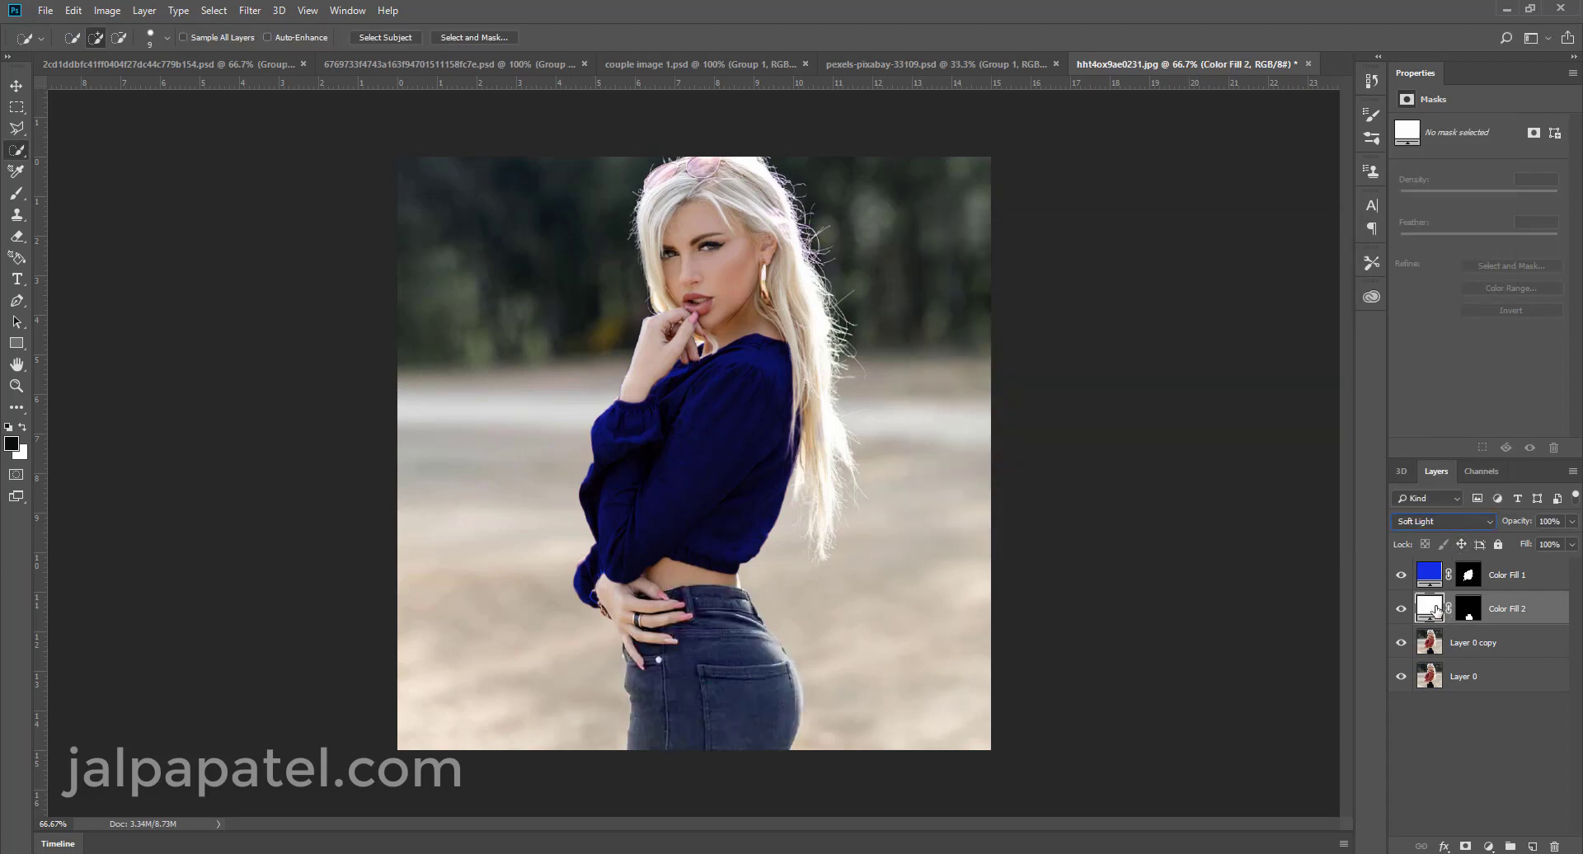
Try Screen blending on the white jeans fill and scroll around to check it.
left_click(1441, 521)
left_click(1407, 245)
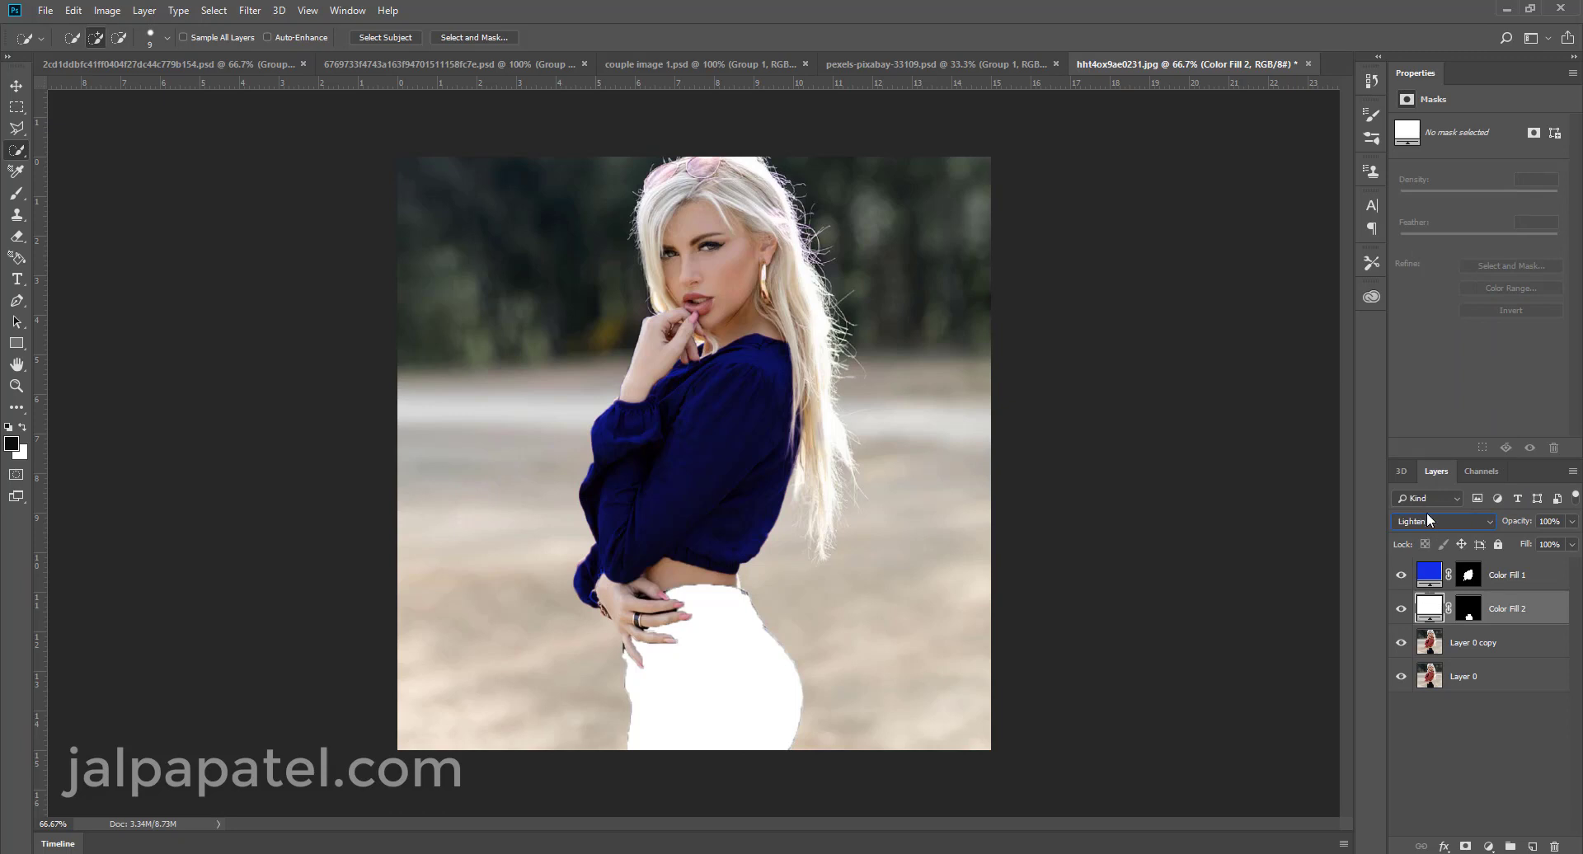
scroll(1428, 519, "up", 1)
scroll(1429, 515, "down", 2)
scroll(1428, 519, "down", 2)
scroll(1428, 519, "down", 1)
scroll(1428, 520, "down", 2)
scroll(1429, 517, "down", 1)
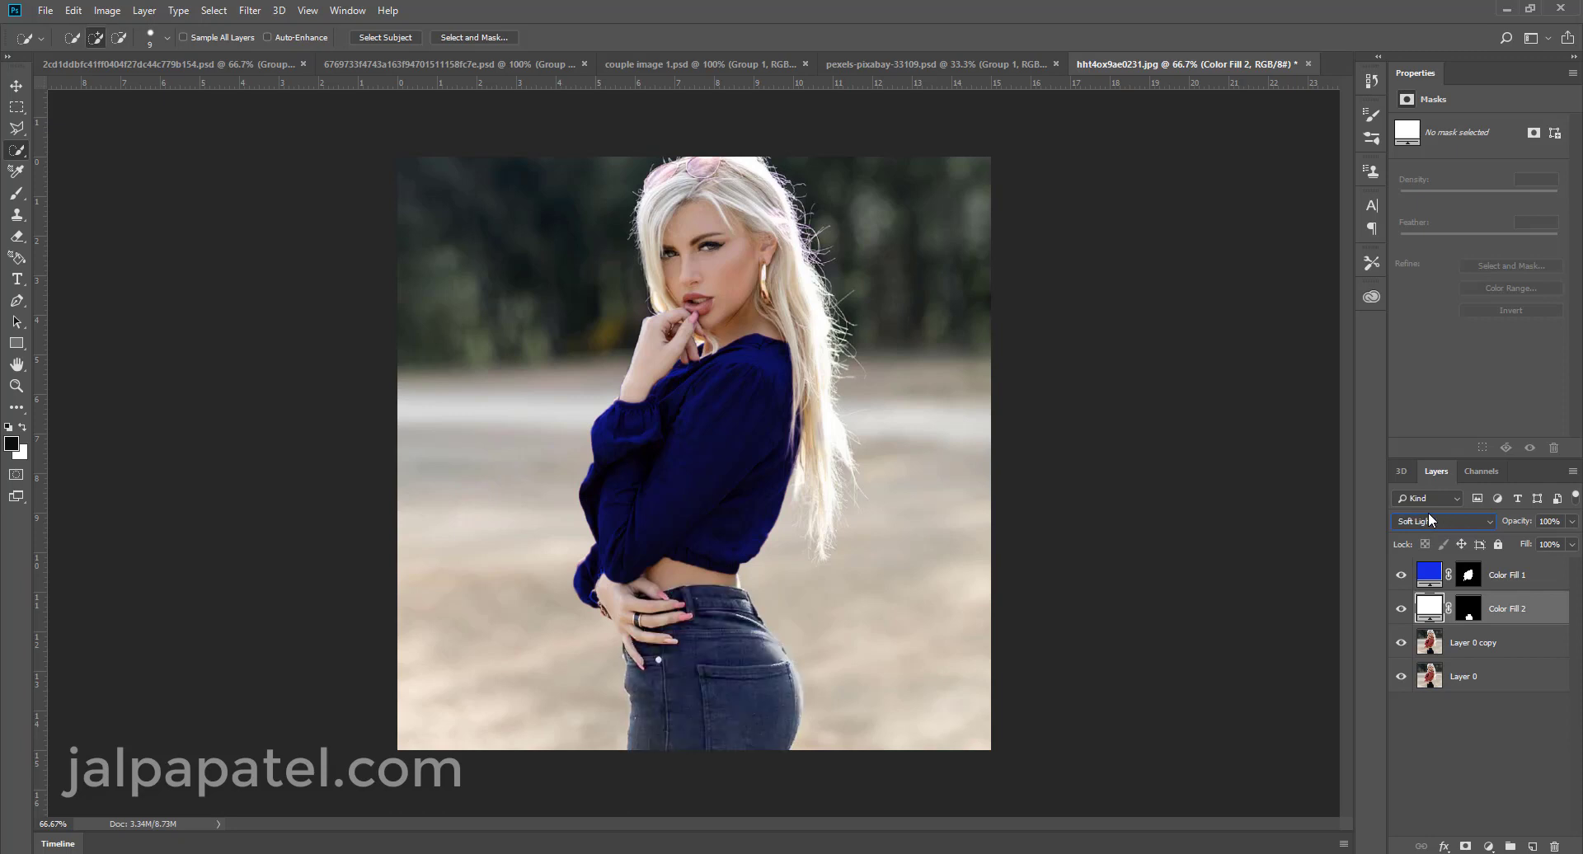
scroll(1428, 520, "down", 1)
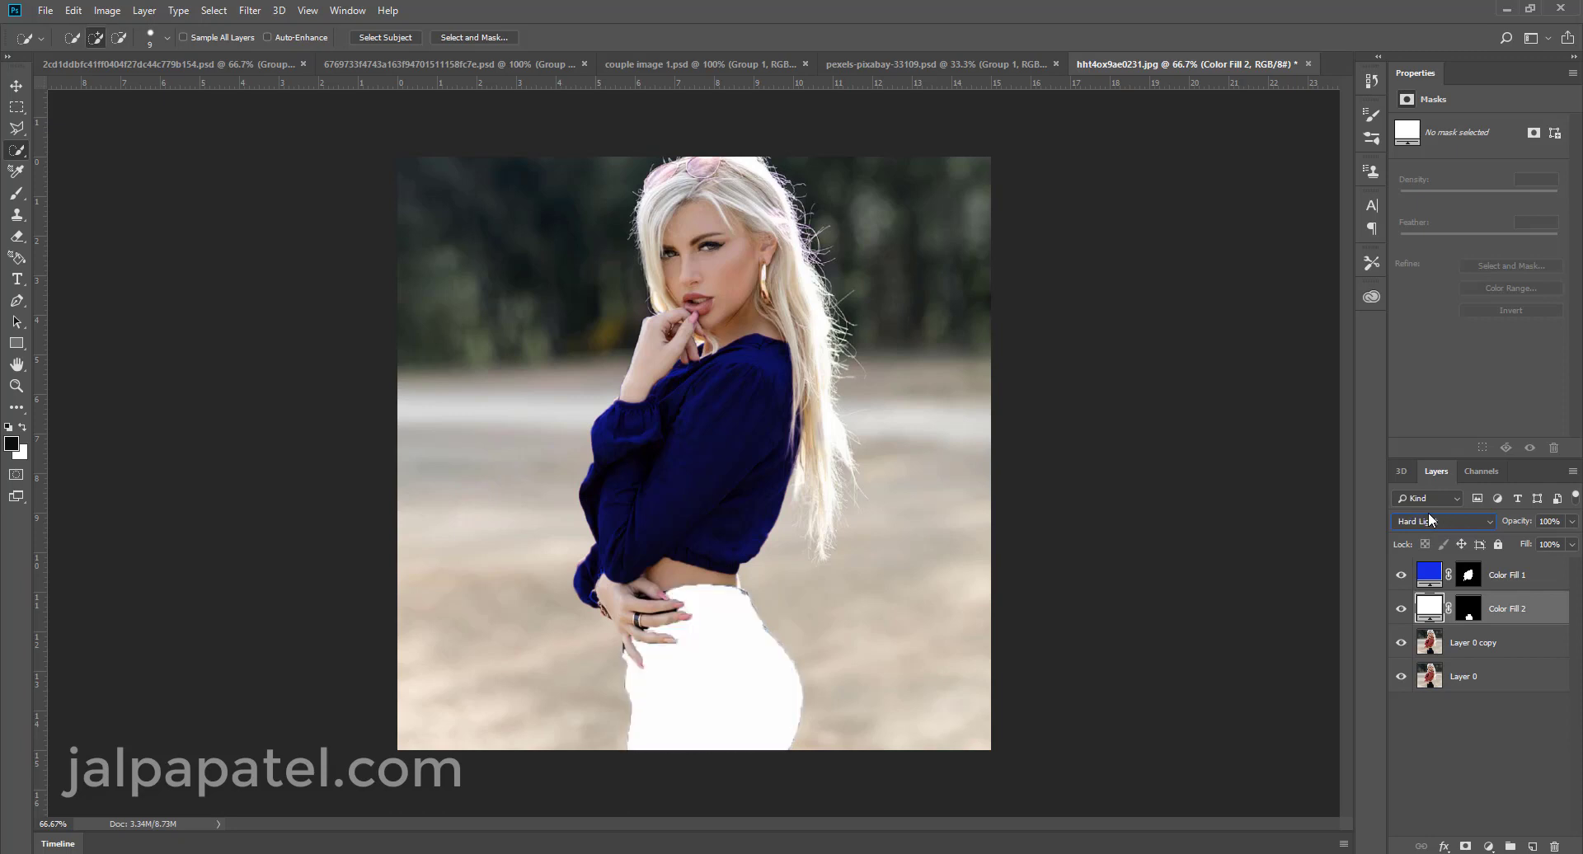
Compare Lighten and Multiply on the jeans fill, then settle back on Soft Light.
left_click(1428, 516)
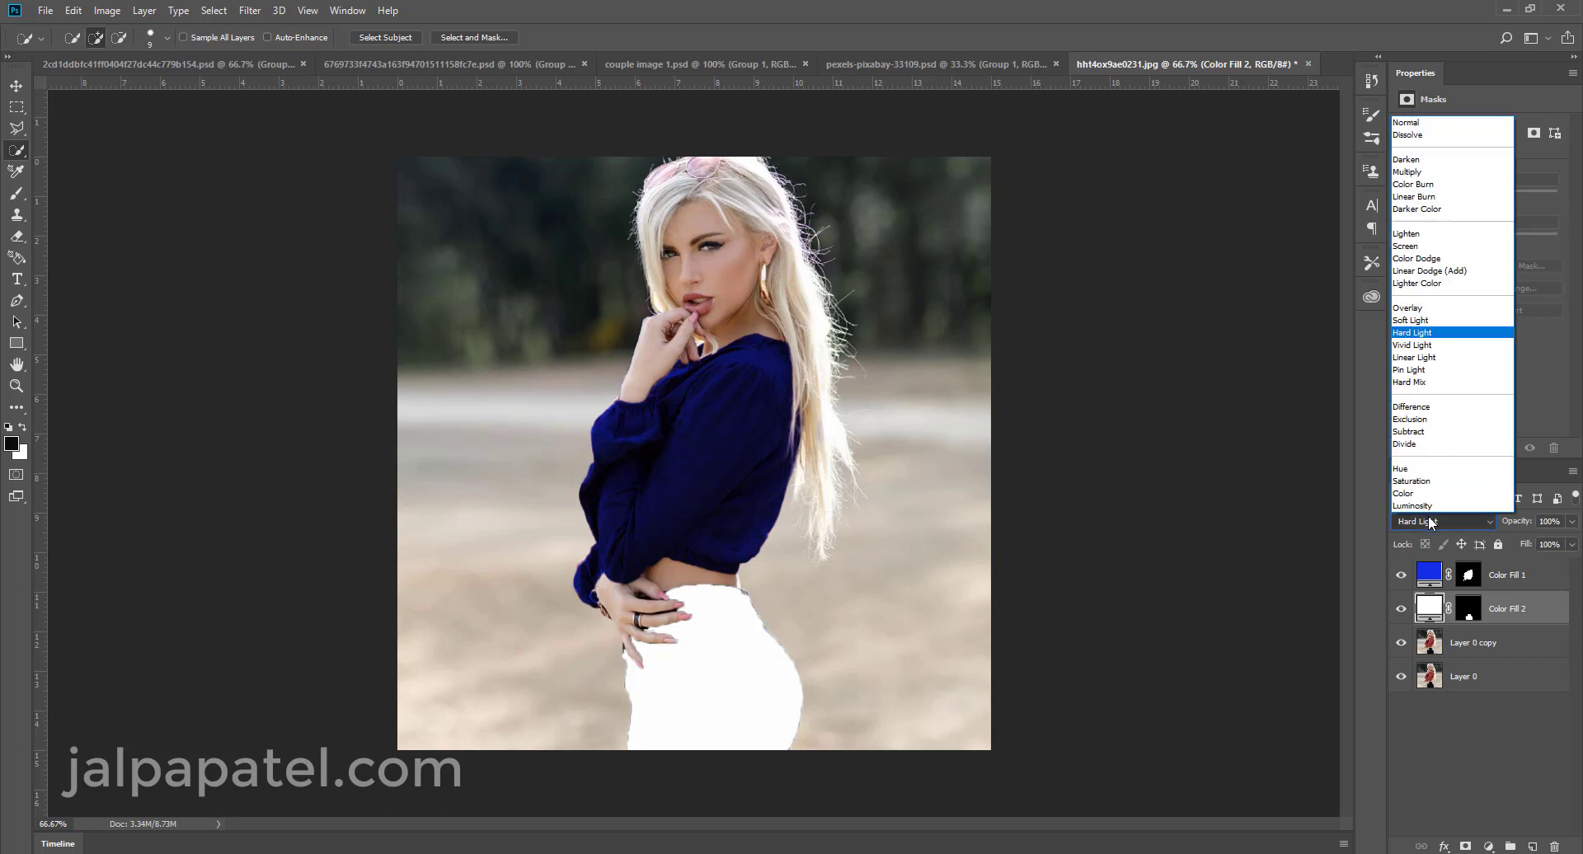
left_click(1431, 234)
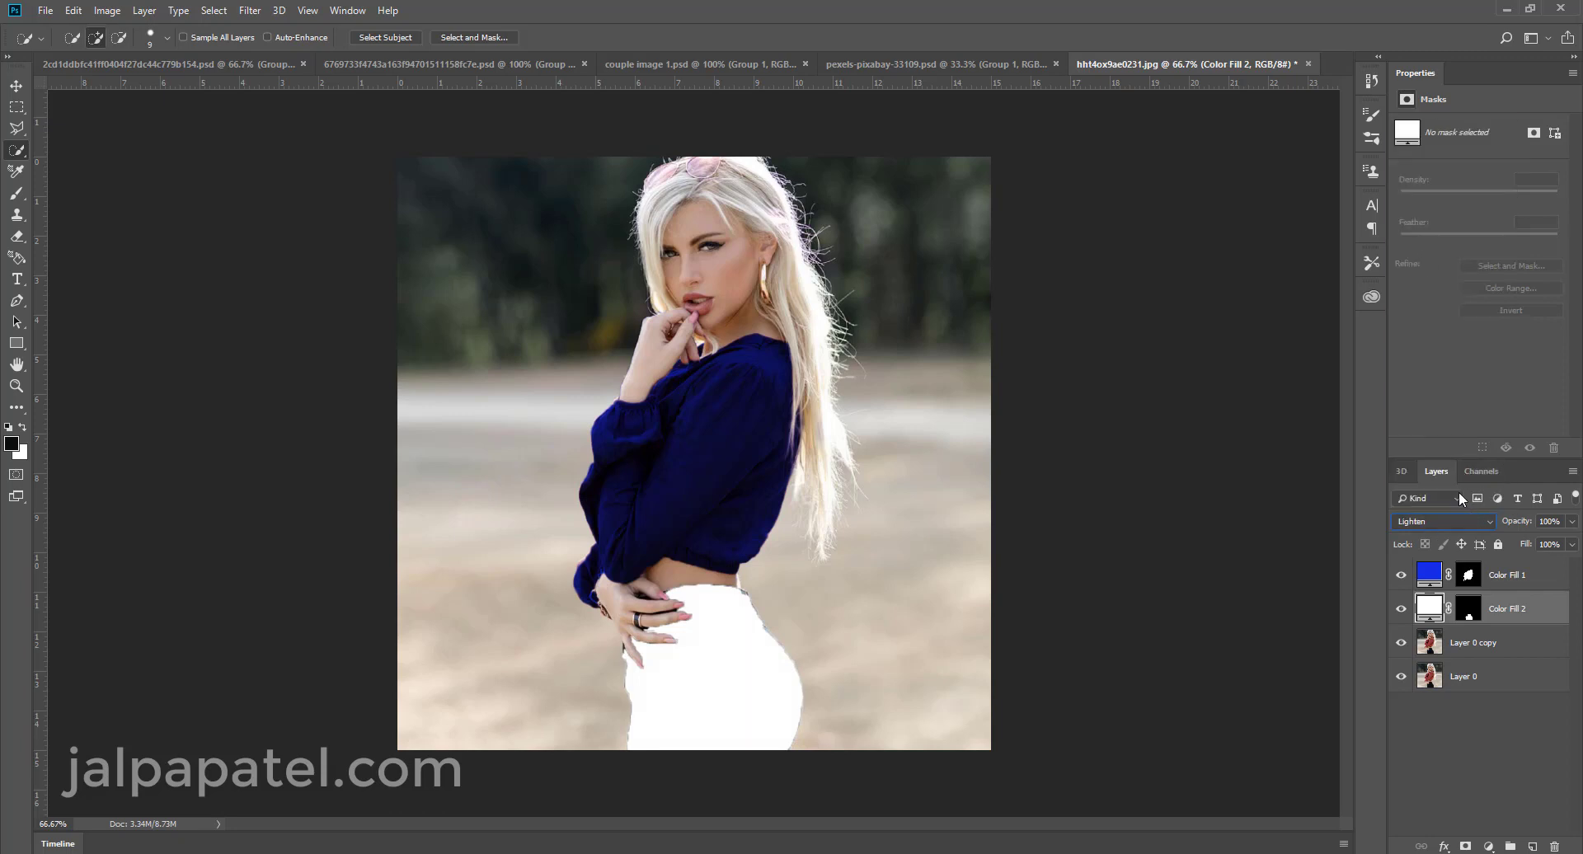
left_click(1444, 527)
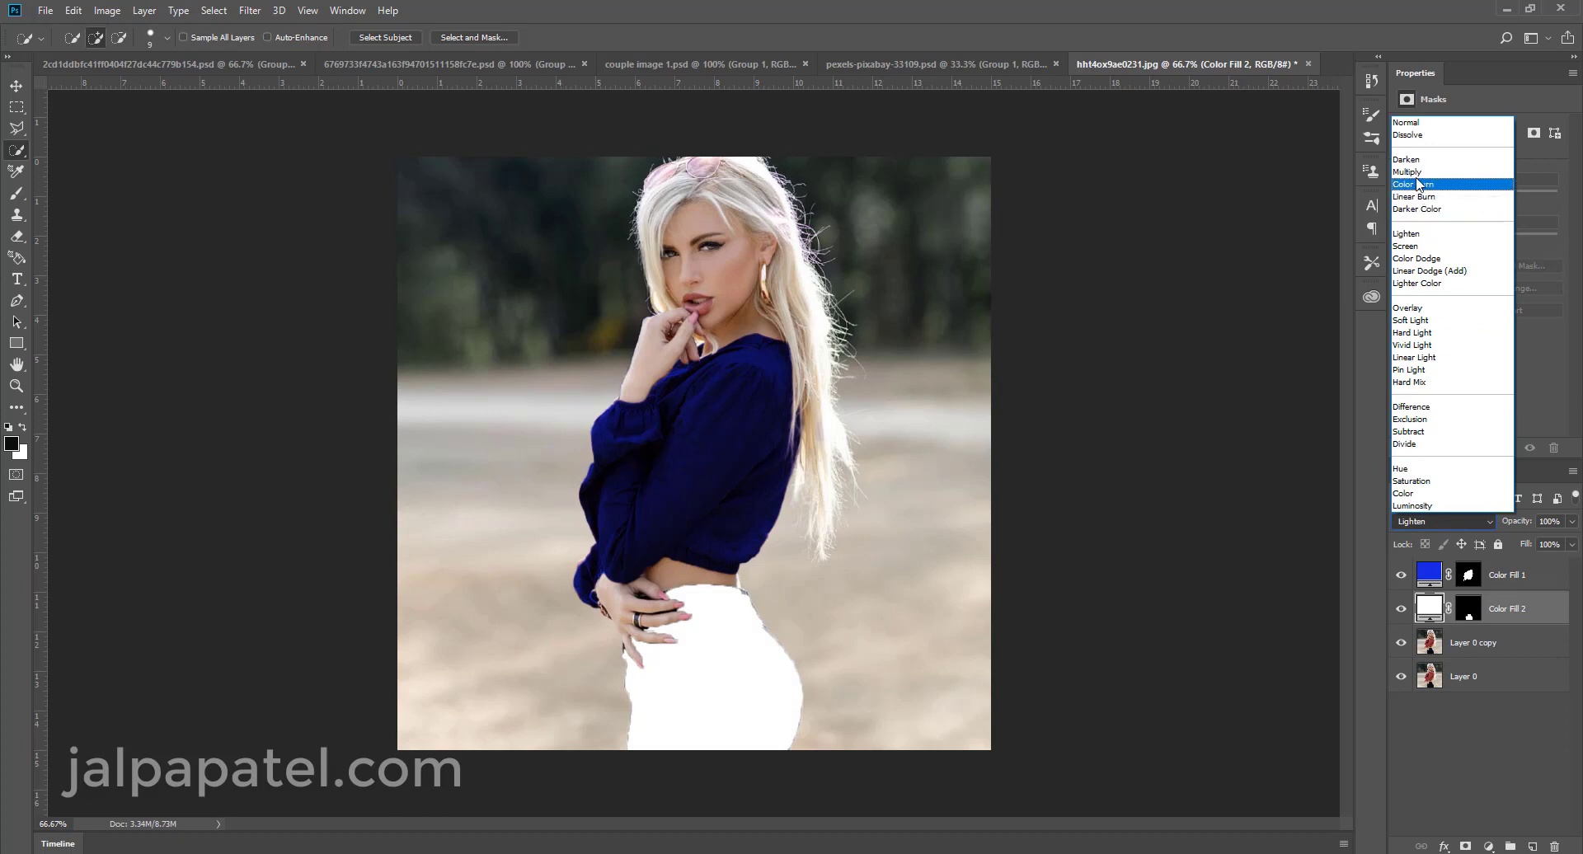
left_click(1426, 227)
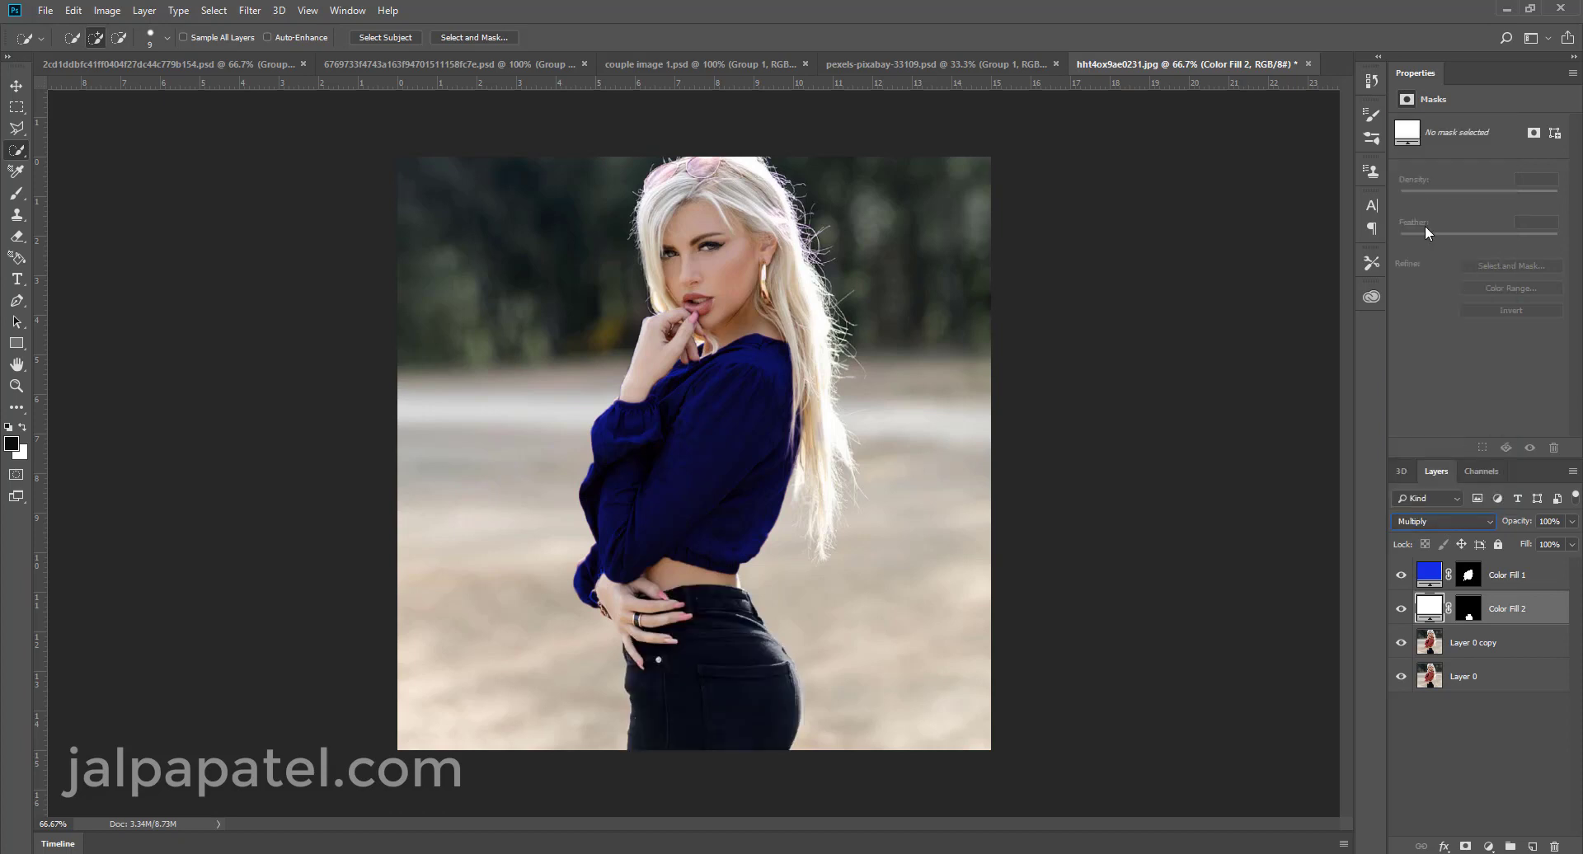
left_click(1442, 516)
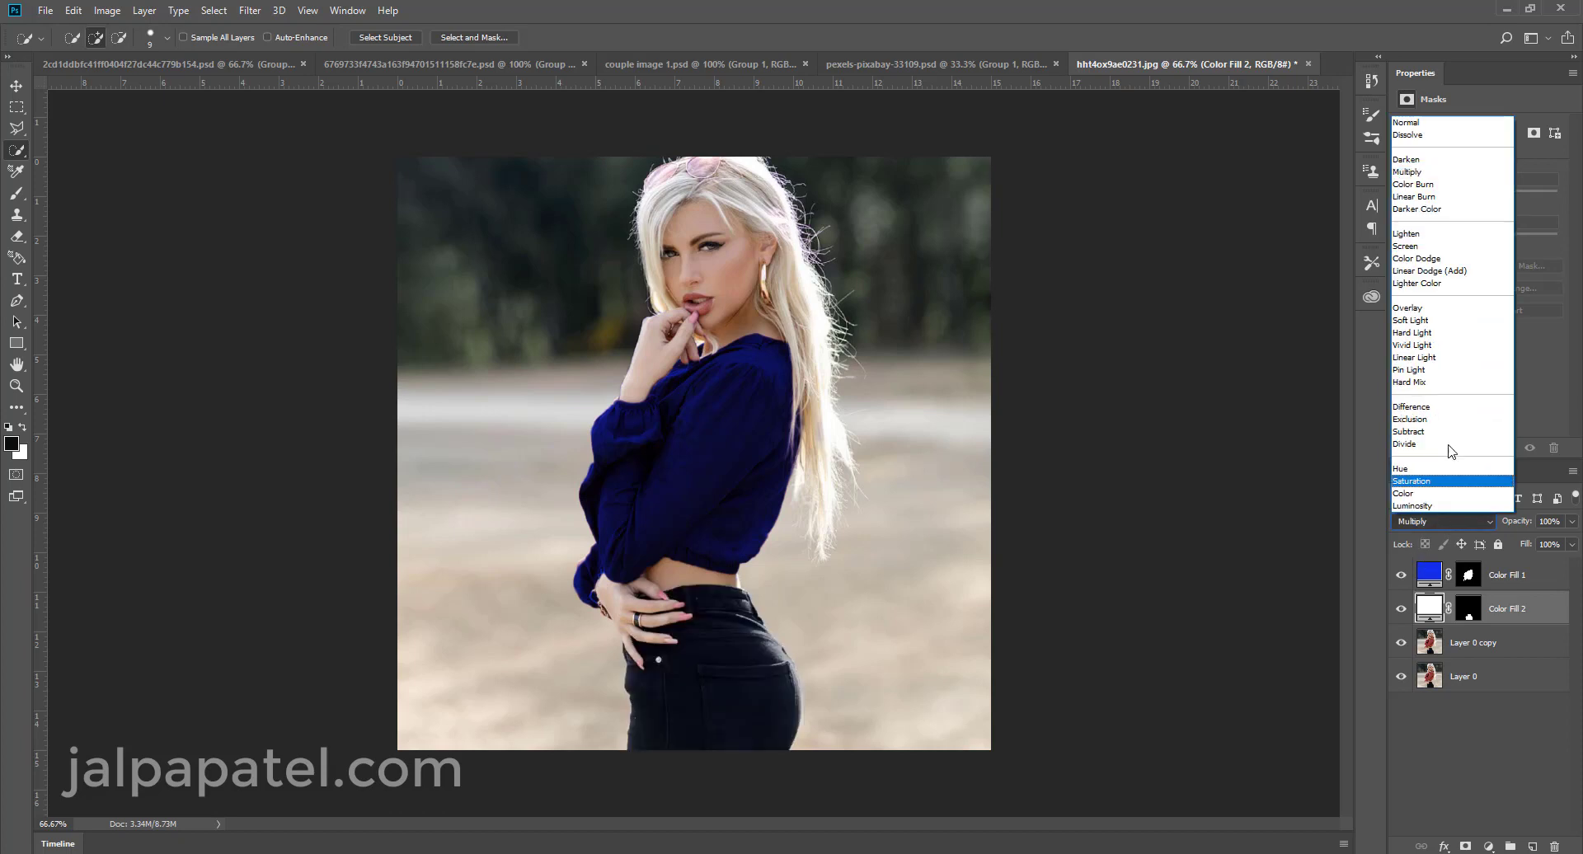
left_click(1415, 320)
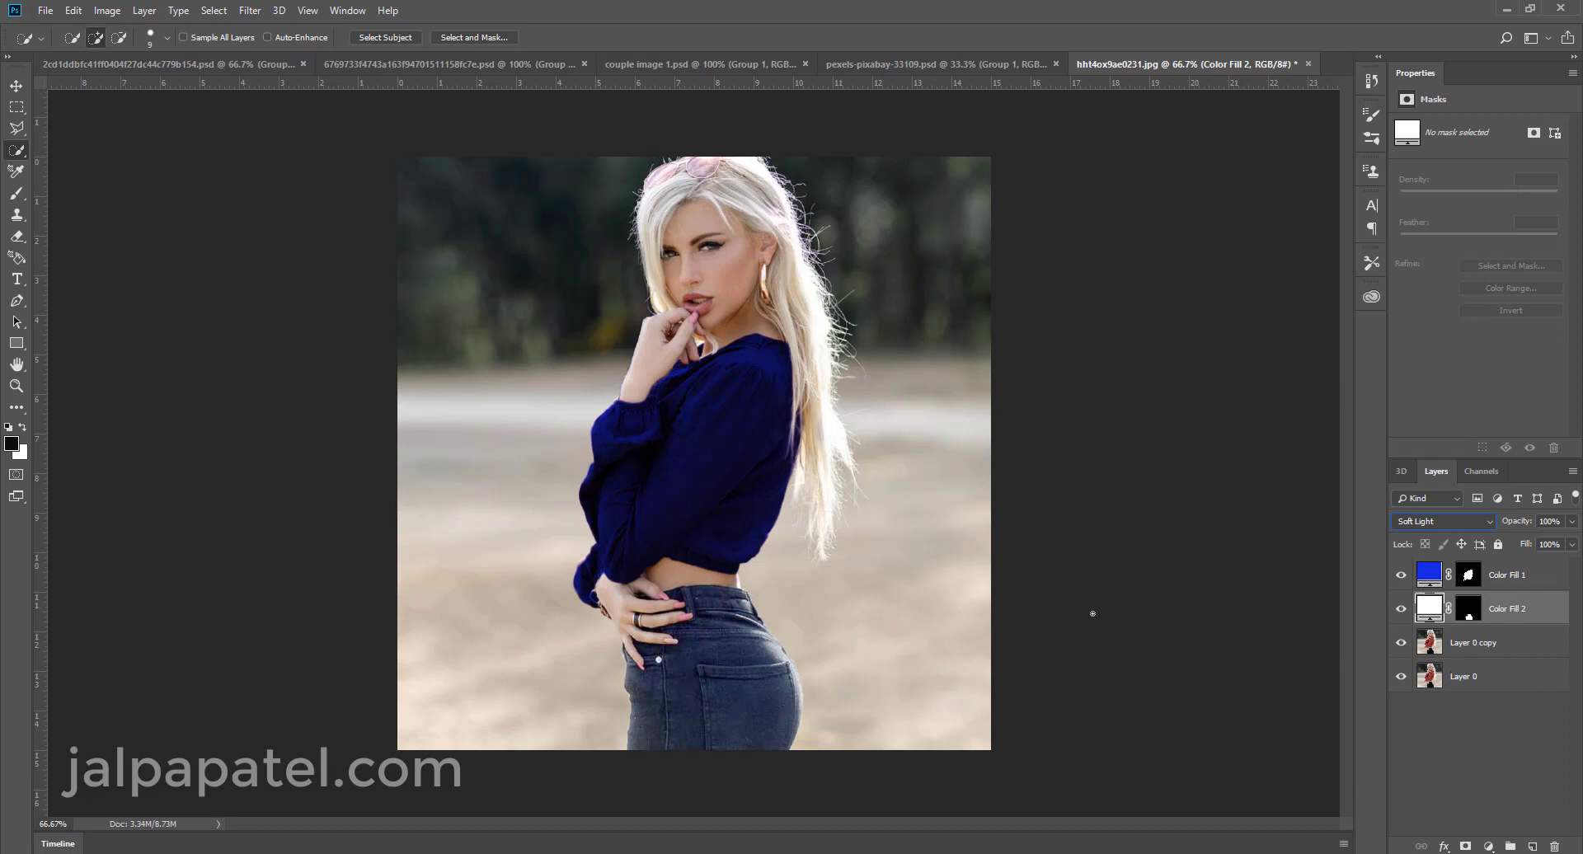
Zoom in to inspect the recolour, fit the photo again, and check Color Fill 1's colour unchanged.
key("ctrl+plus")
key("ctrl+plus")
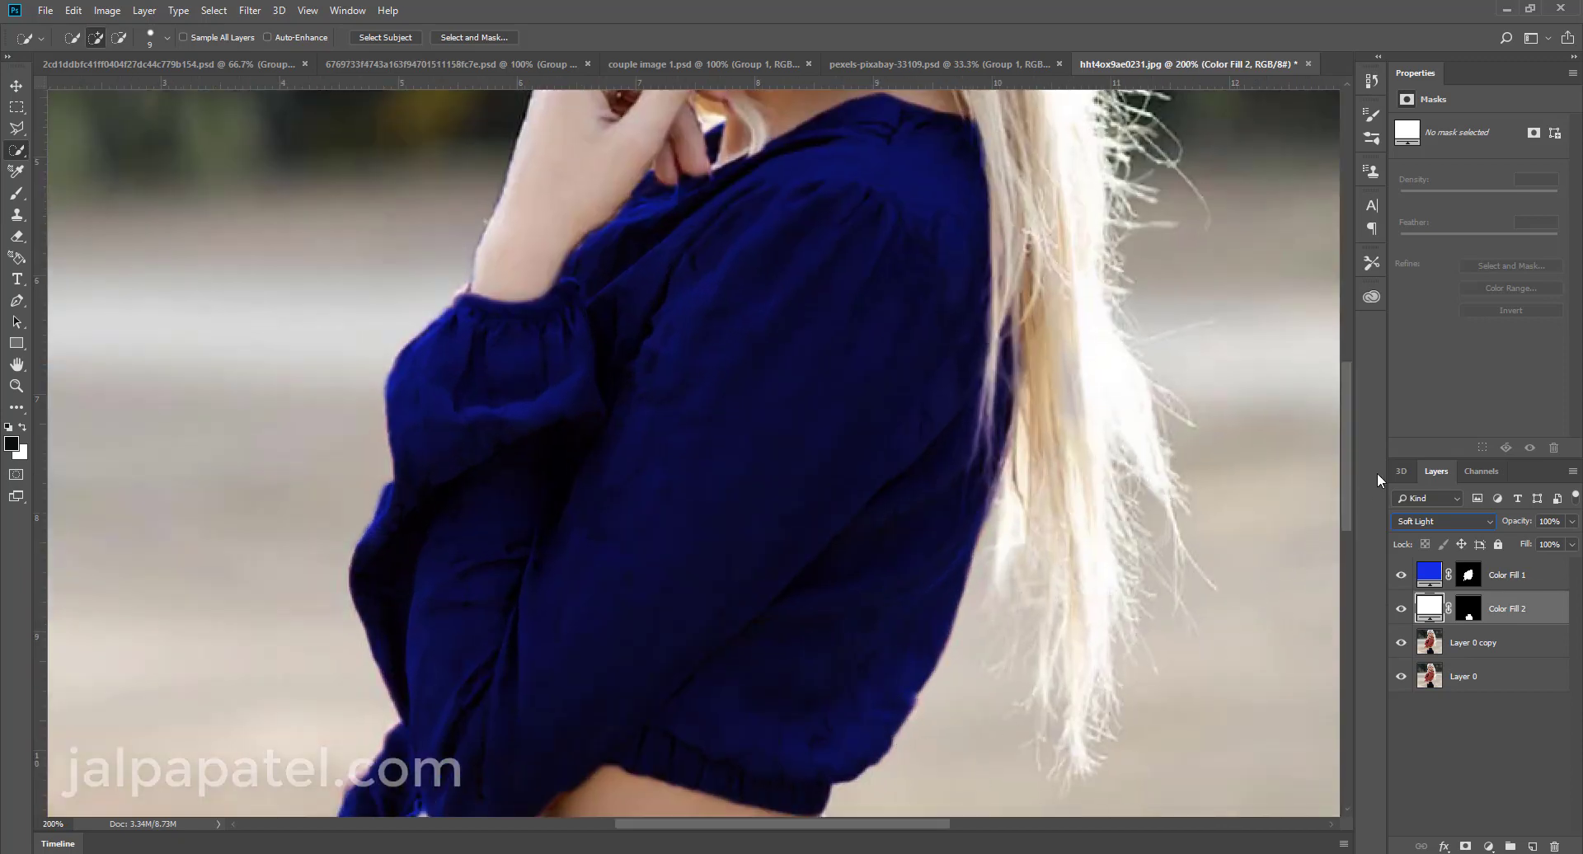
left_click_drag(1347, 492, 1363, 656)
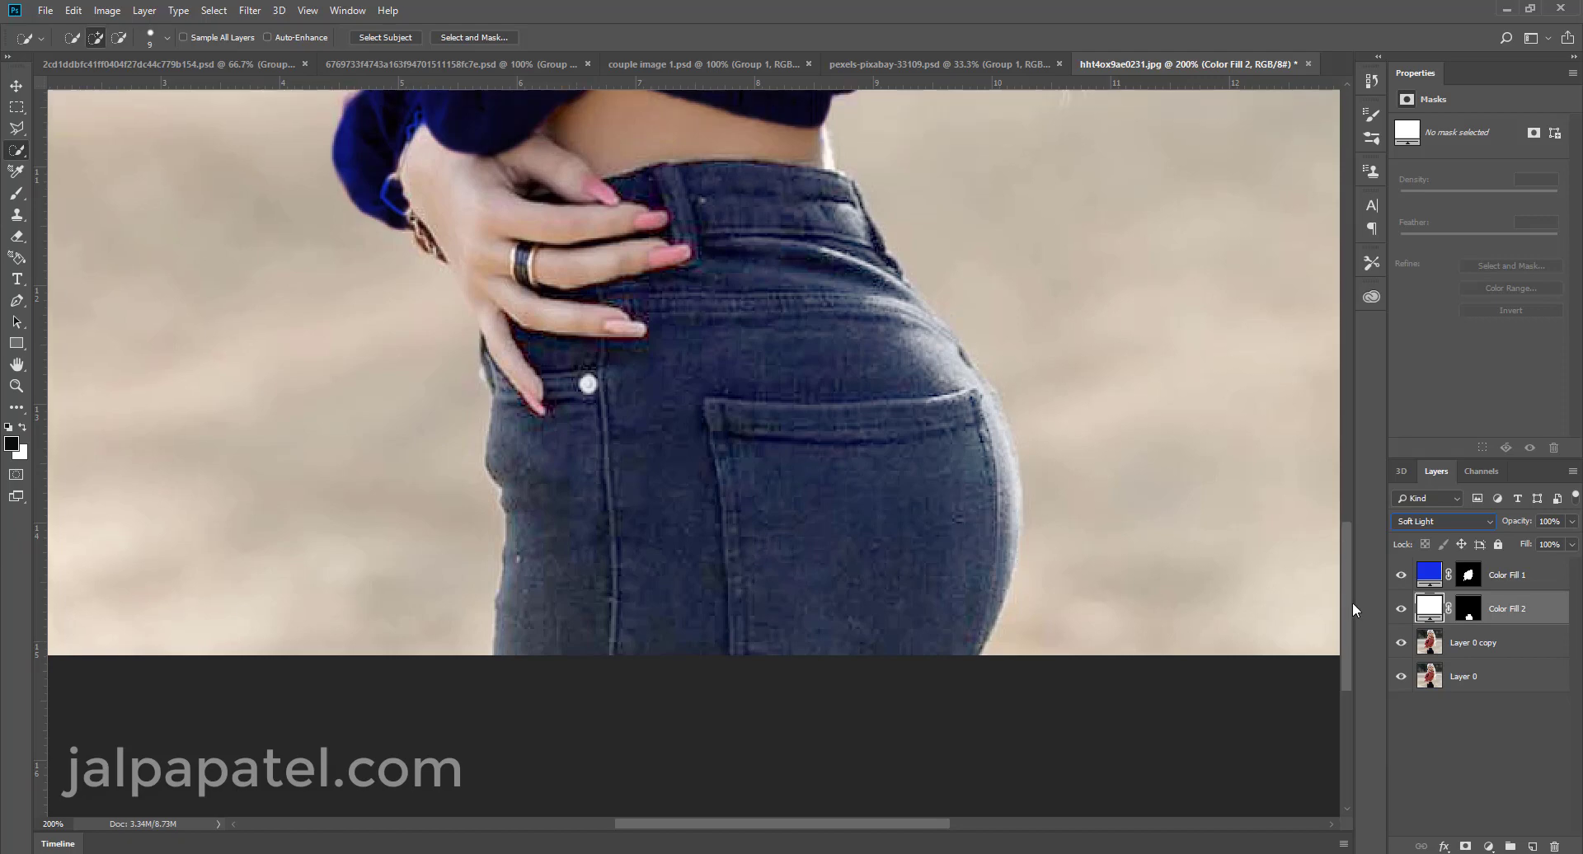
left_click_drag(1349, 605, 1349, 440)
key("ctrl+minus")
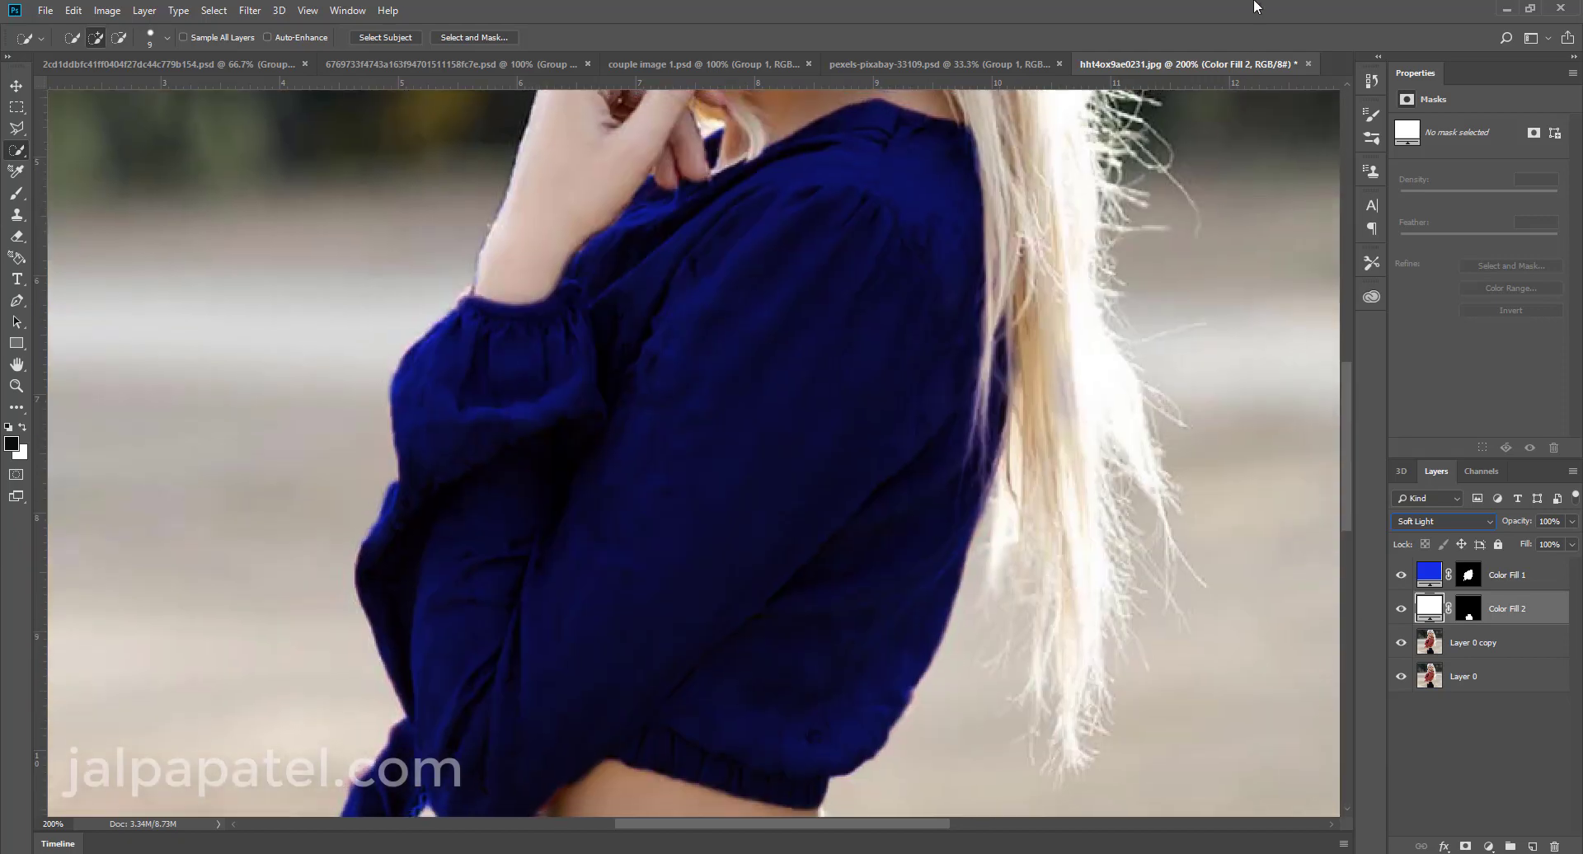
key("ctrl+minus")
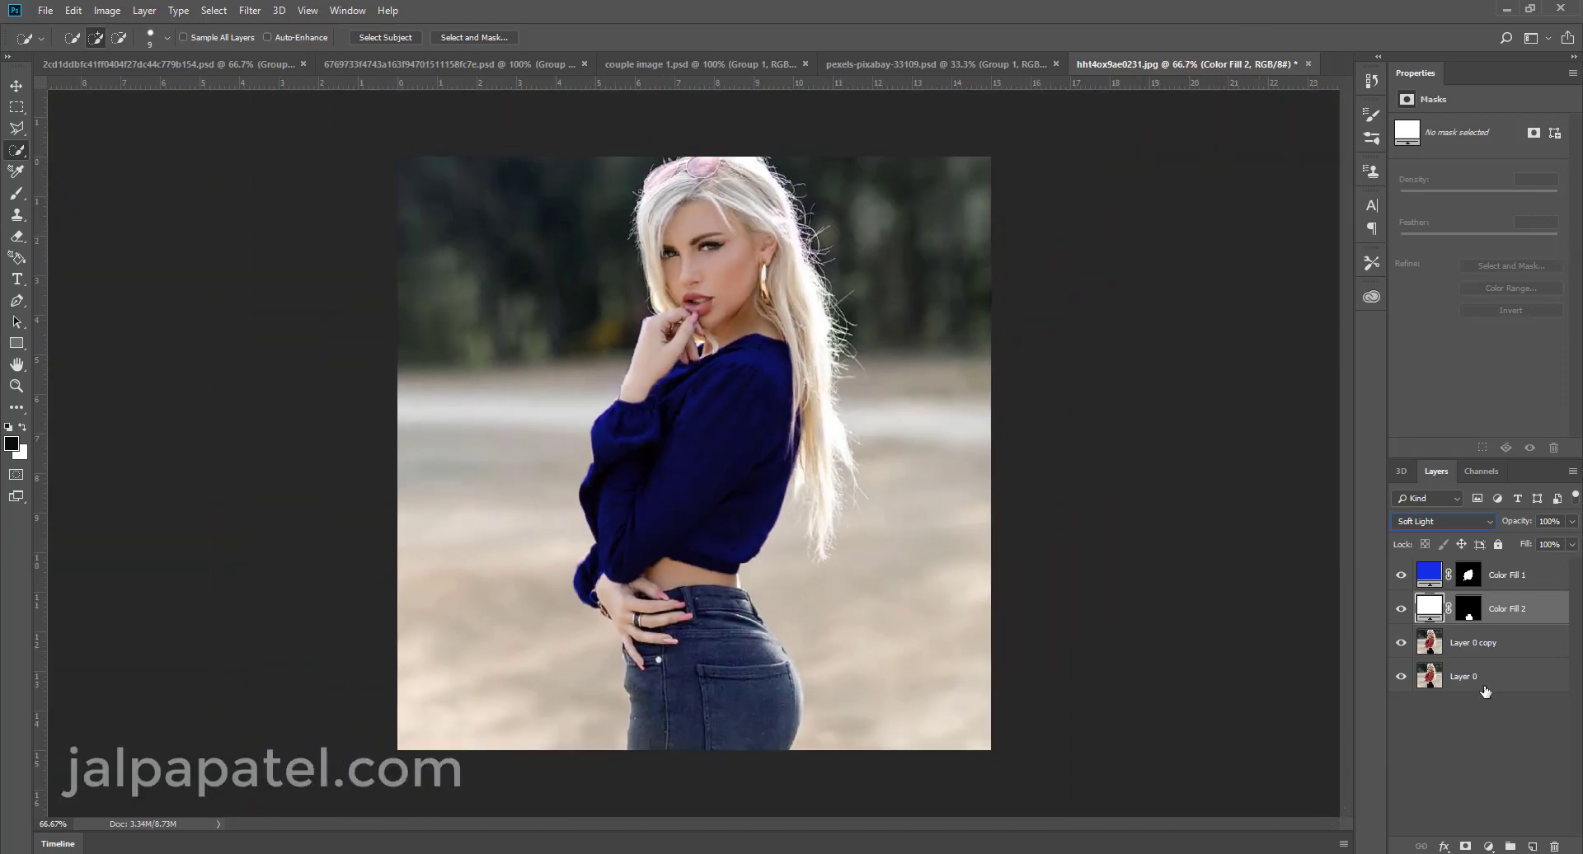
double_click(1432, 574)
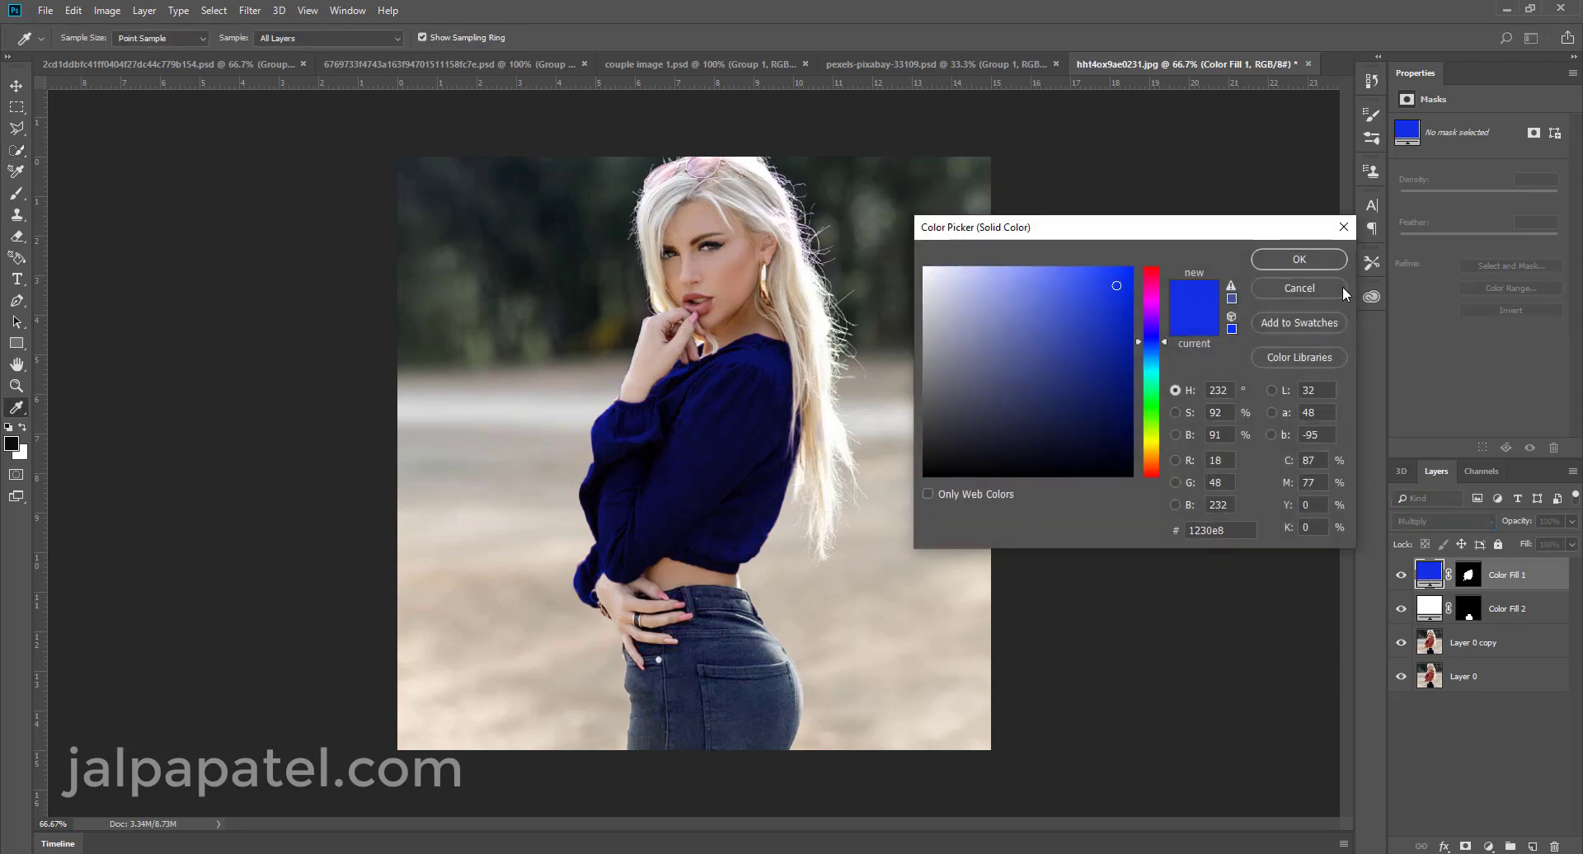
left_click(1344, 227)
Add an Inner Glow to Color Fill 1 using dark navy sampled from the top, with raised opacity.
key("w")
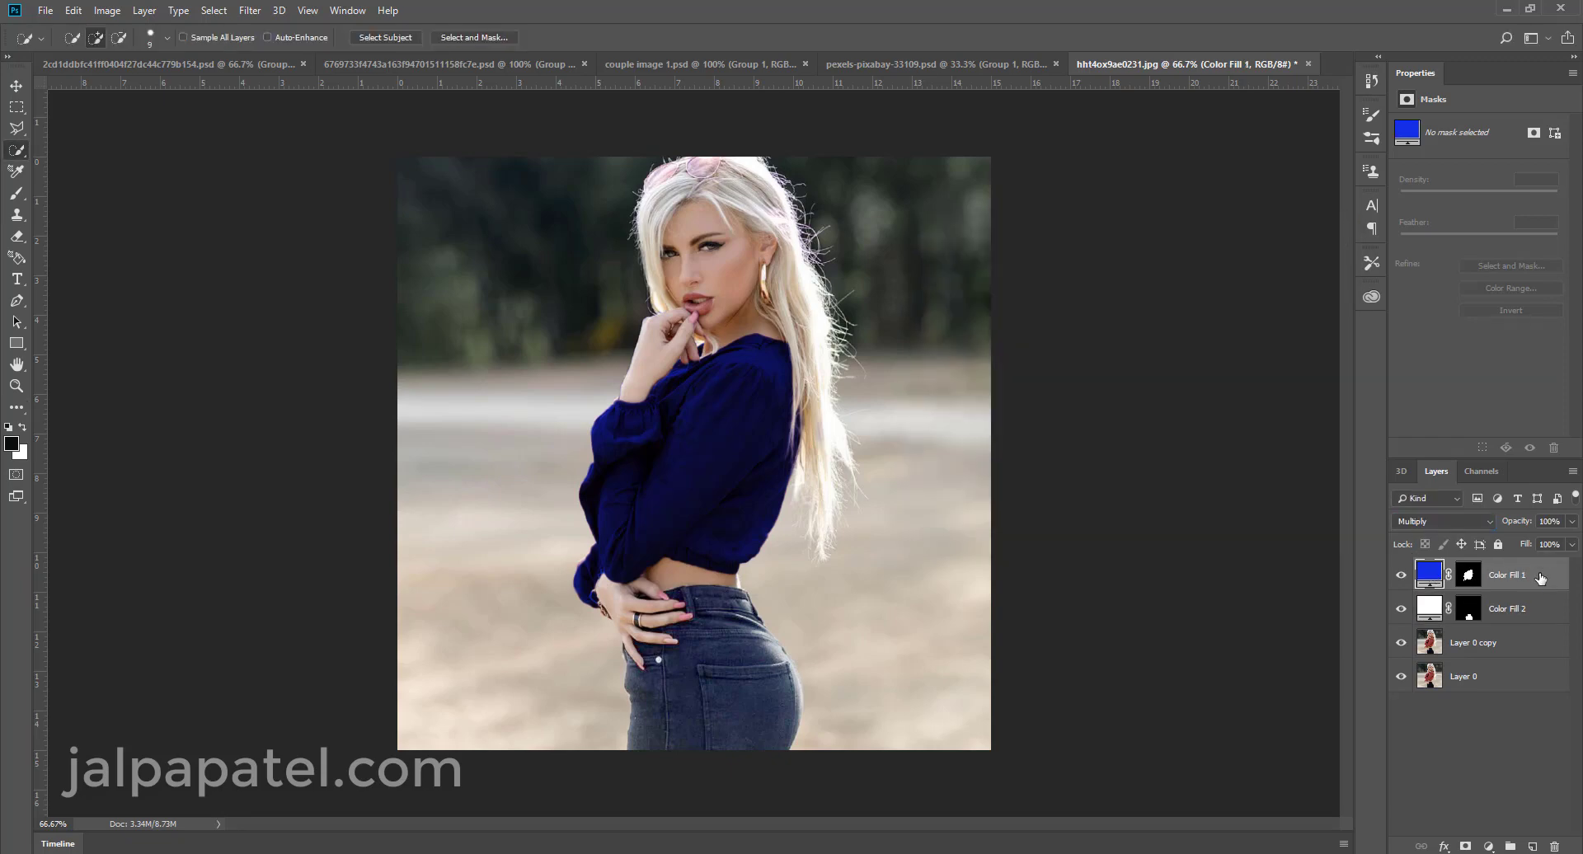
double_click(1540, 578)
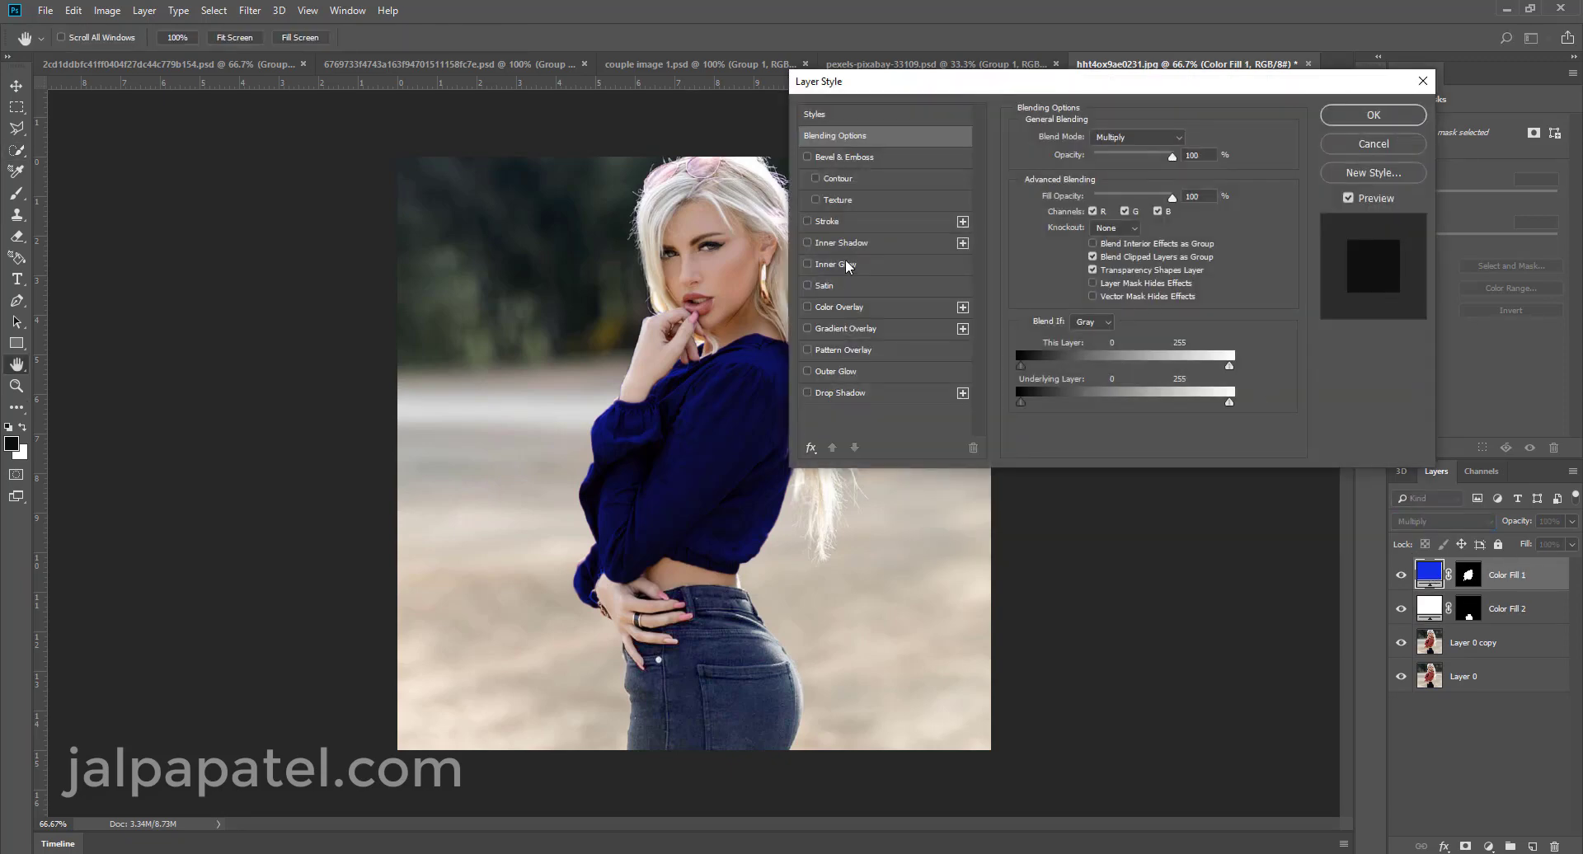
left_click(807, 264)
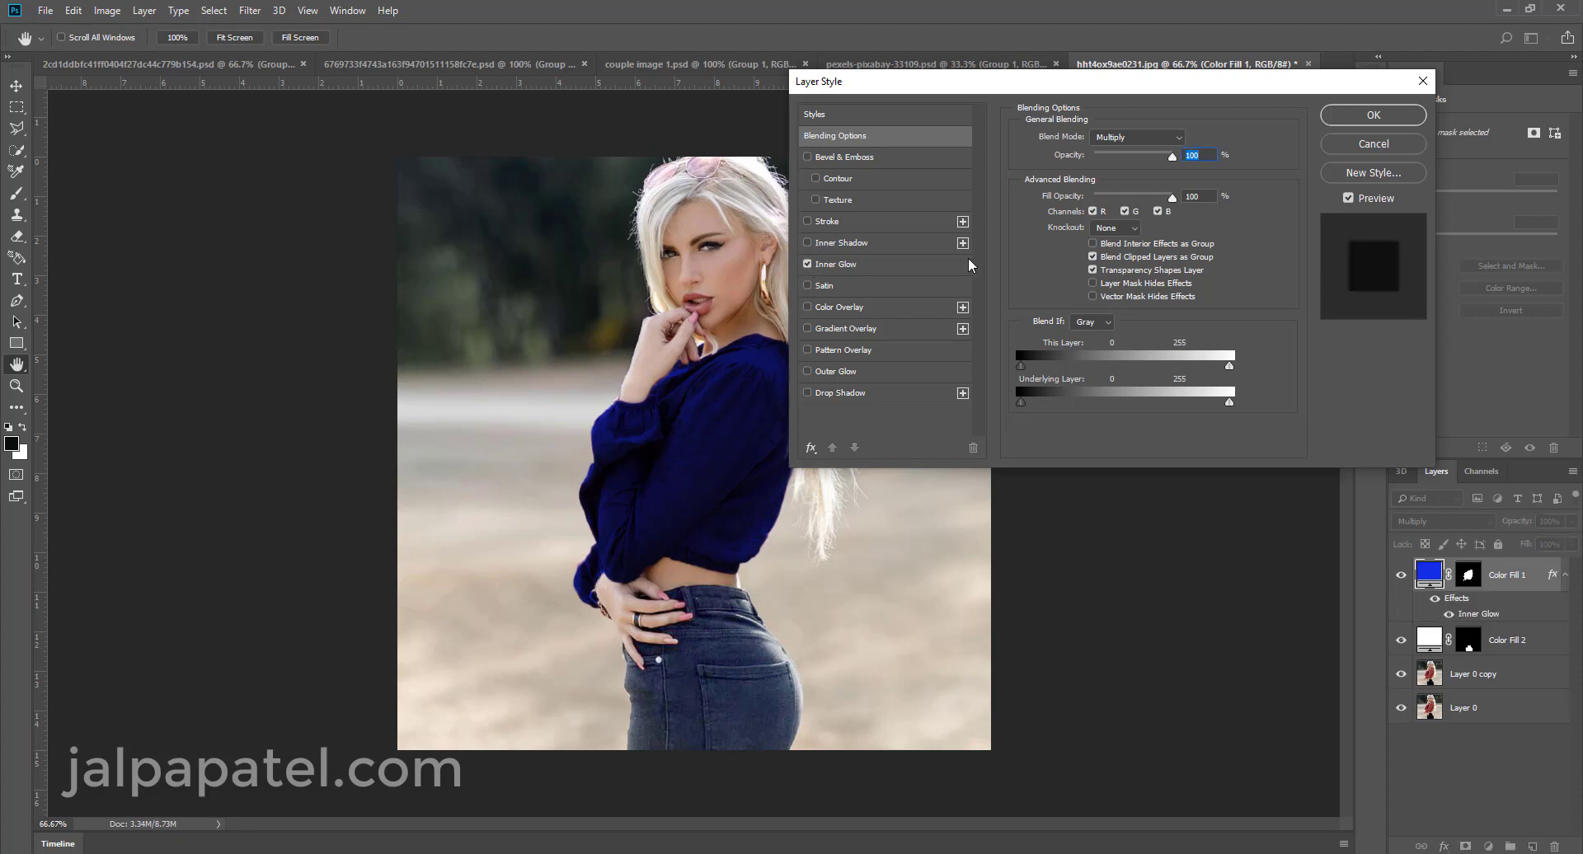
left_click(918, 264)
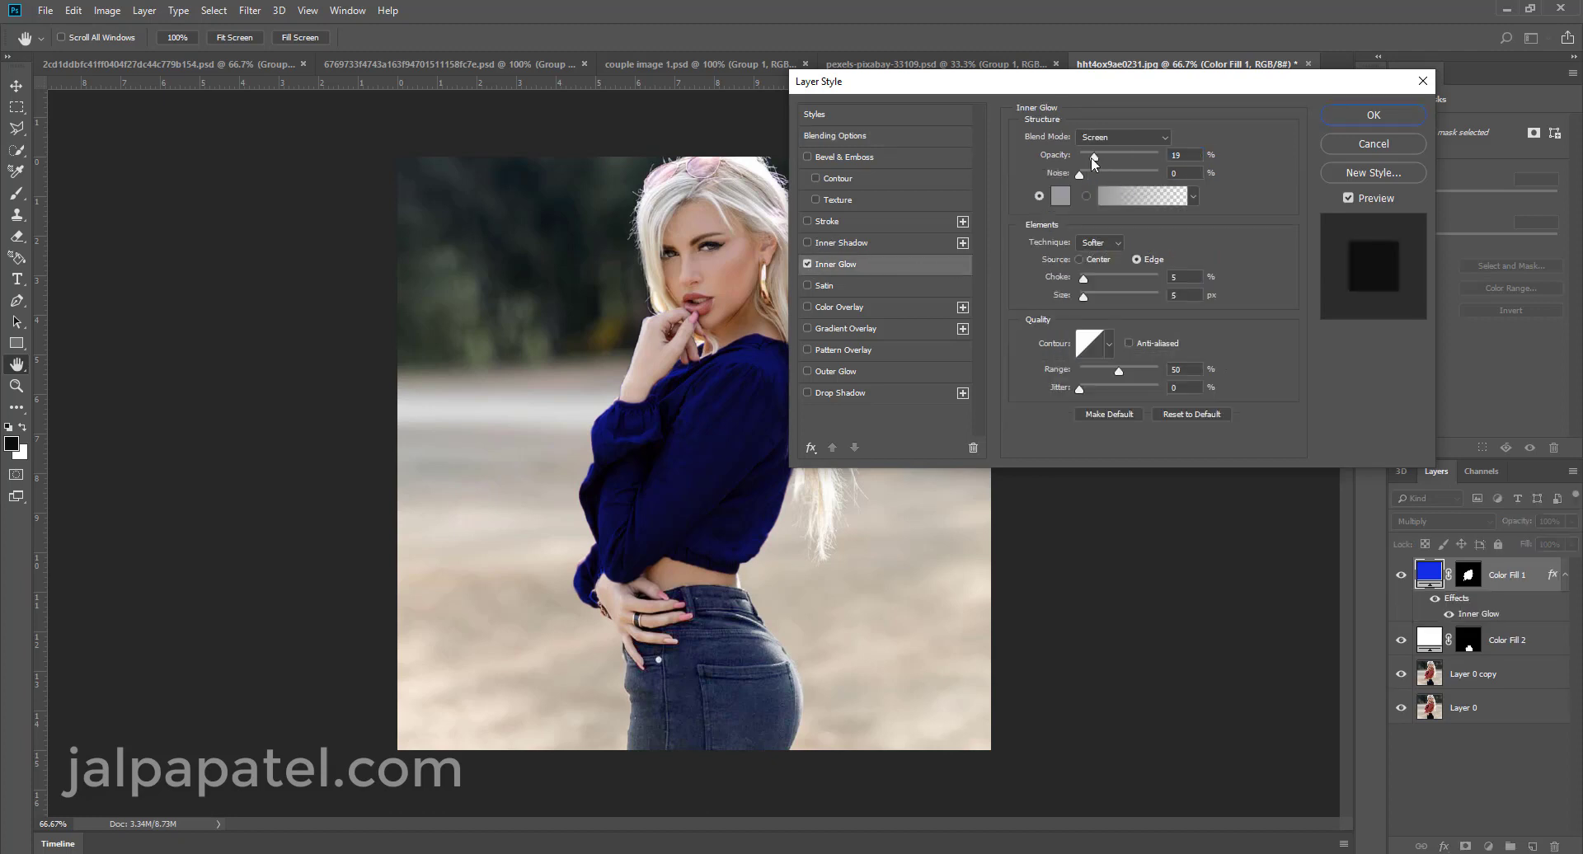
left_click_drag(1094, 157, 1091, 165)
left_click(1061, 196)
left_click(767, 414)
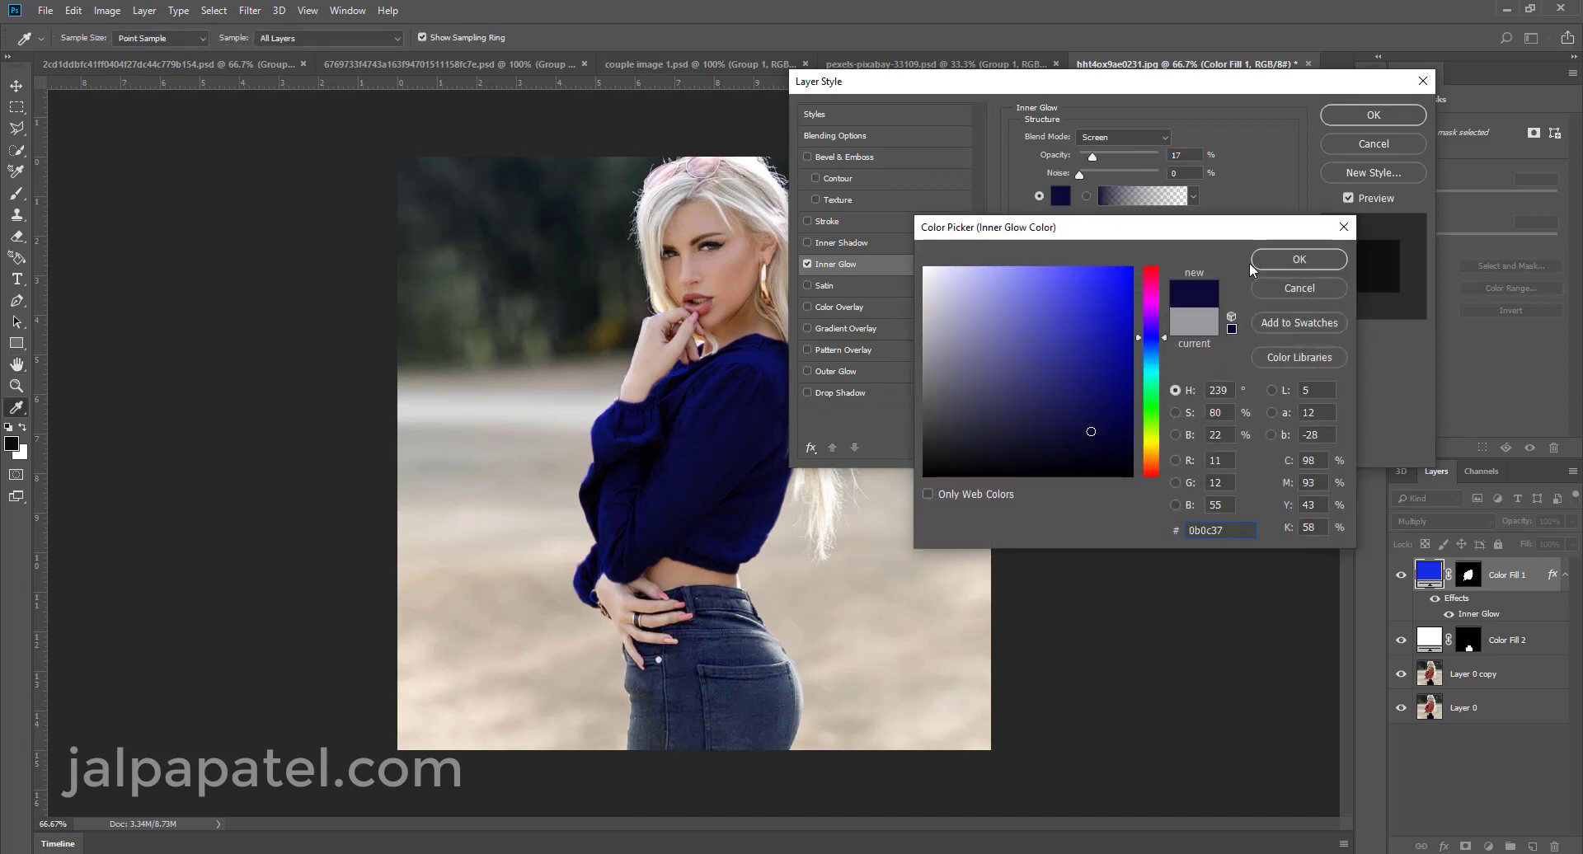
left_click(1292, 258)
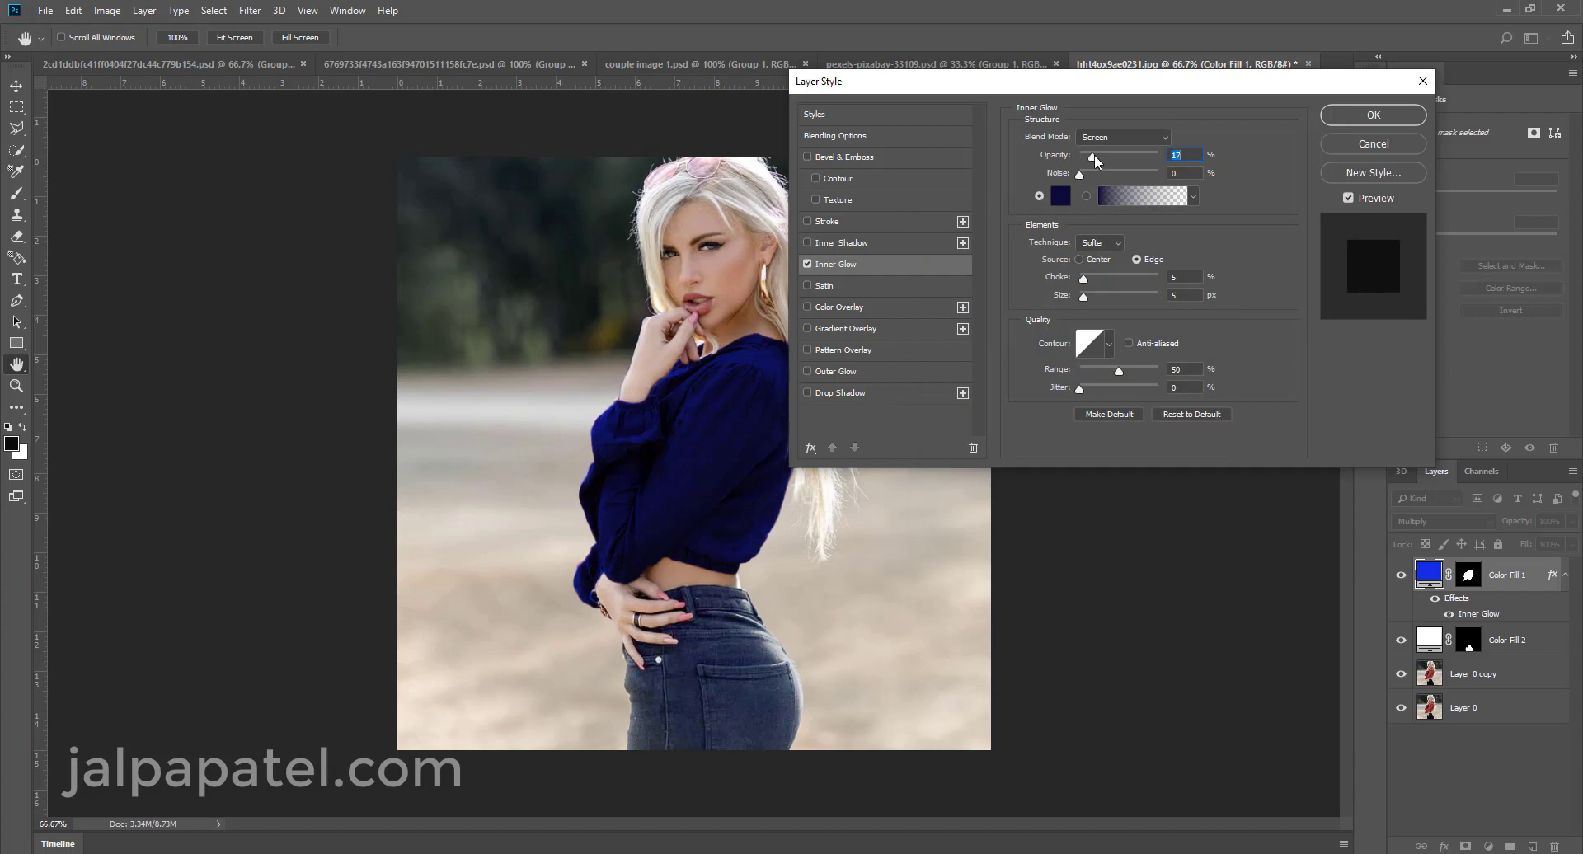
left_click_drag(1095, 154, 1101, 153)
left_click_drag(1125, 82, 1180, 90)
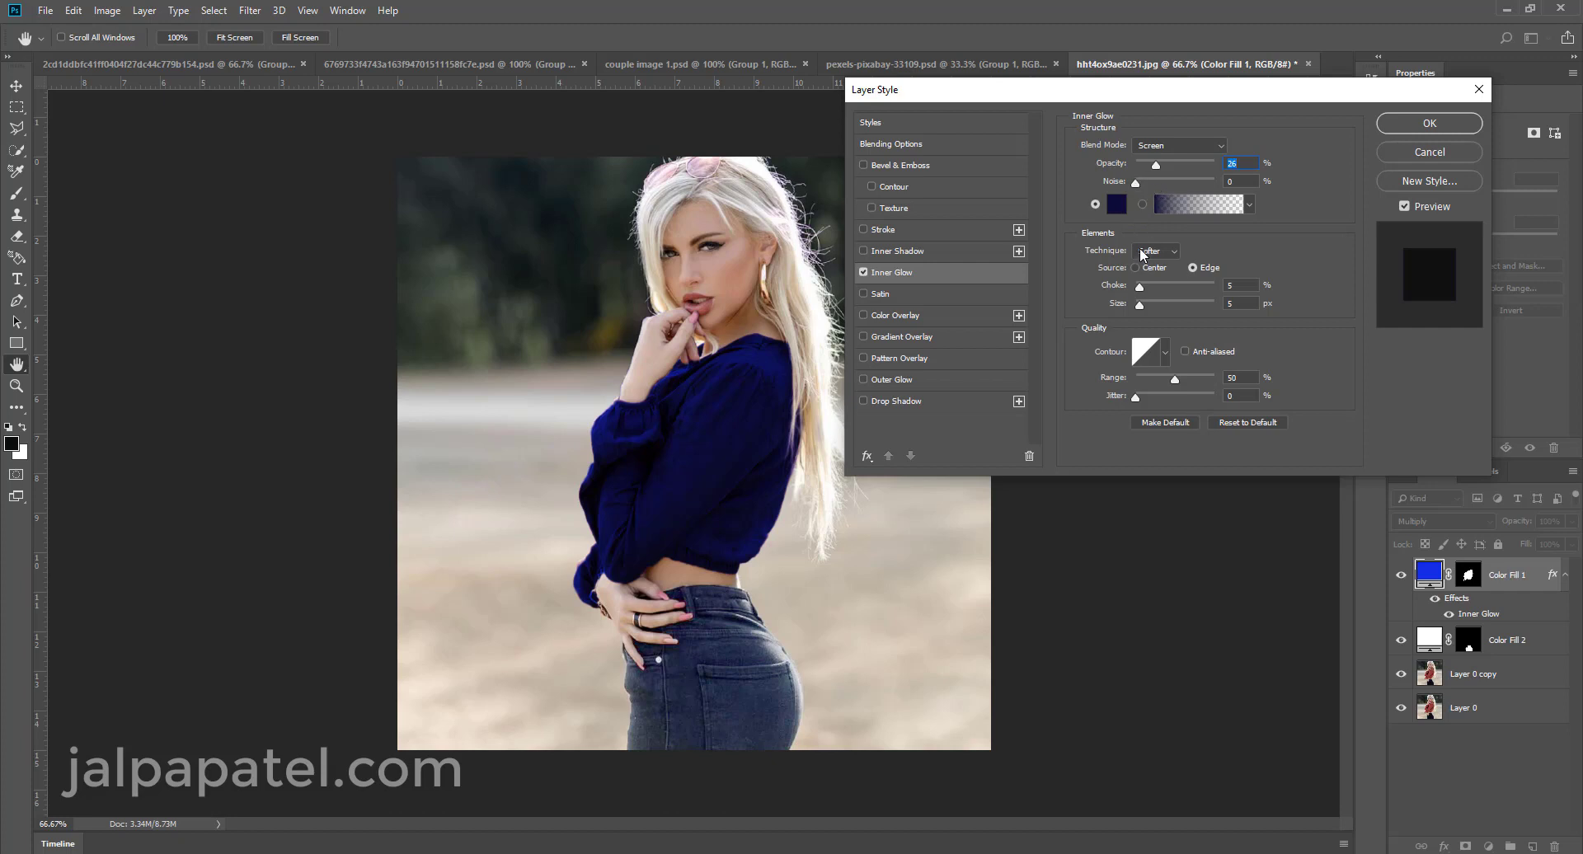
Tune the inner glow to a 9% choke with the peaked bell contour and slightly higher opacity.
left_click_drag(1140, 288, 1154, 290)
left_click(1165, 358)
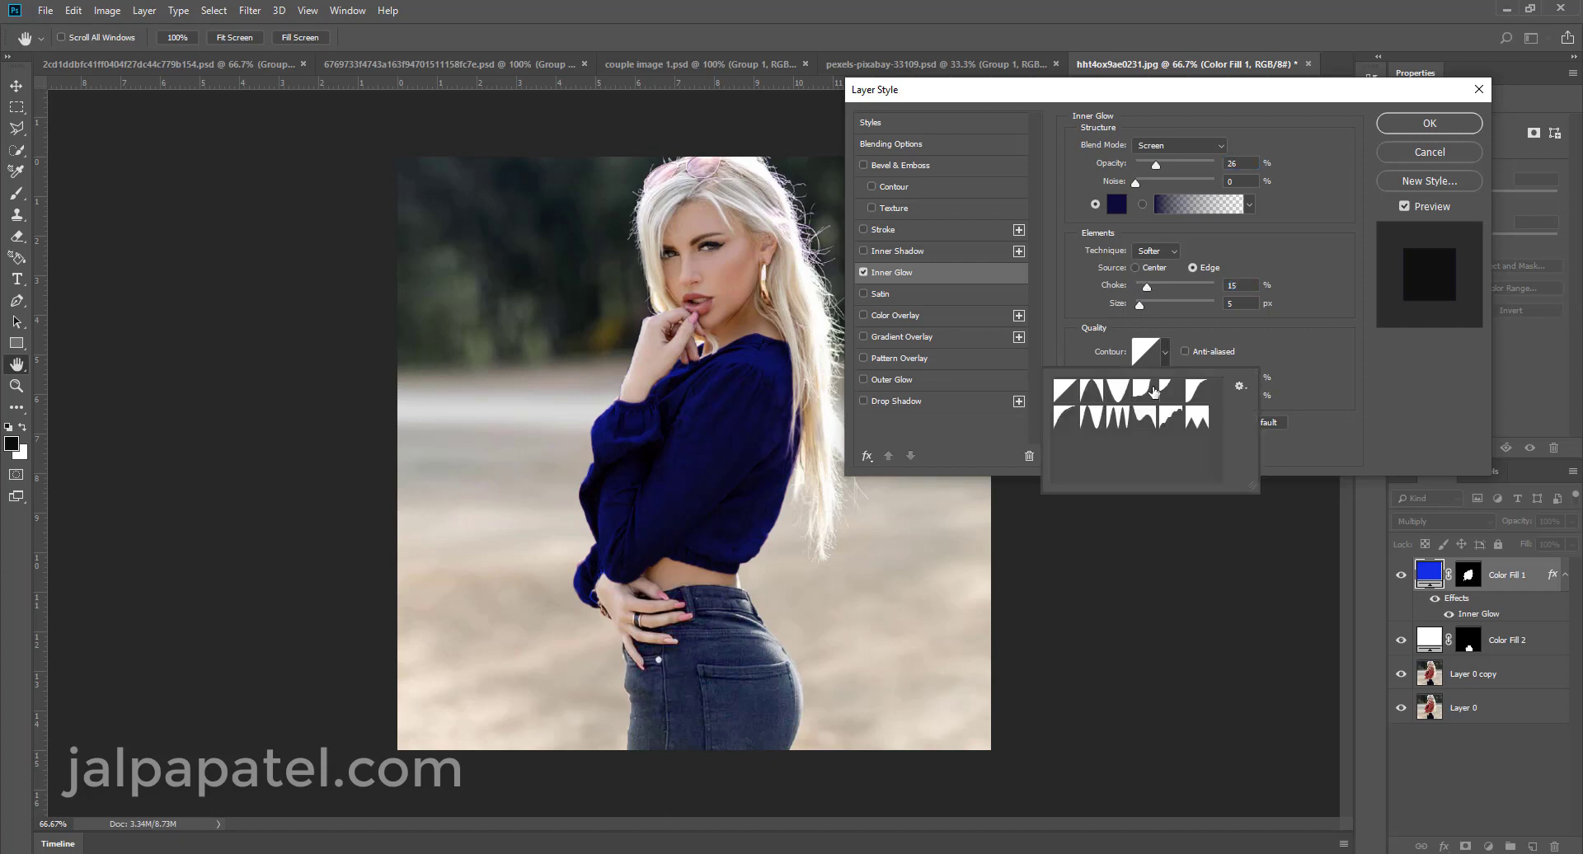
left_click(1144, 390)
left_click(1172, 417)
left_click(1093, 391)
left_click_drag(1147, 288, 1143, 288)
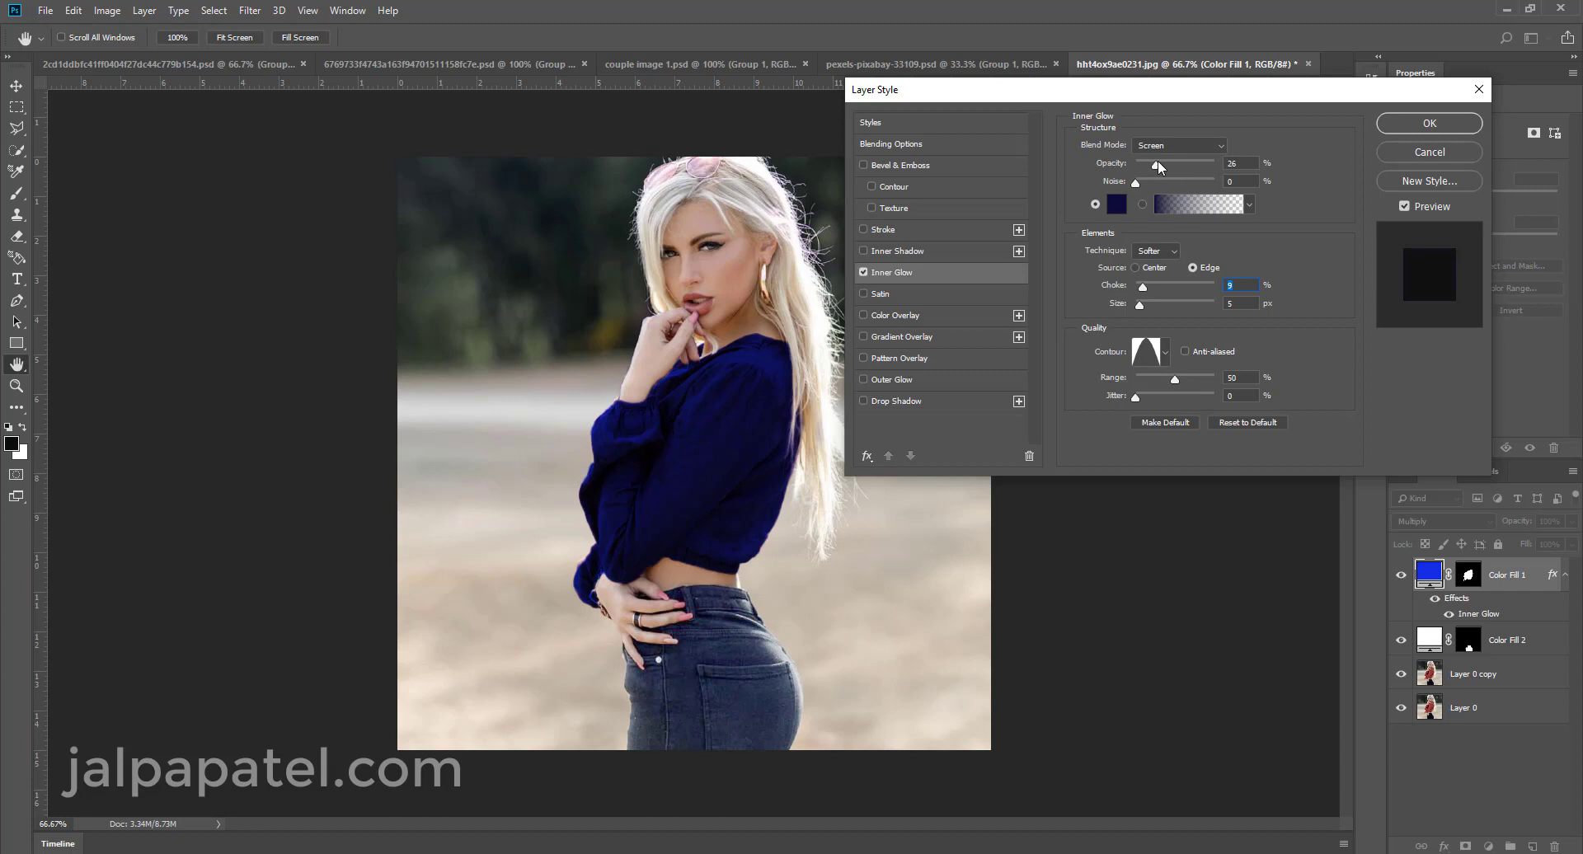
left_click_drag(1157, 164, 1167, 164)
Set the inner glow blend mode to Multiply after trying Hard Light, and apply it.
left_click(1220, 144)
left_click(1195, 164)
left_click(1220, 146)
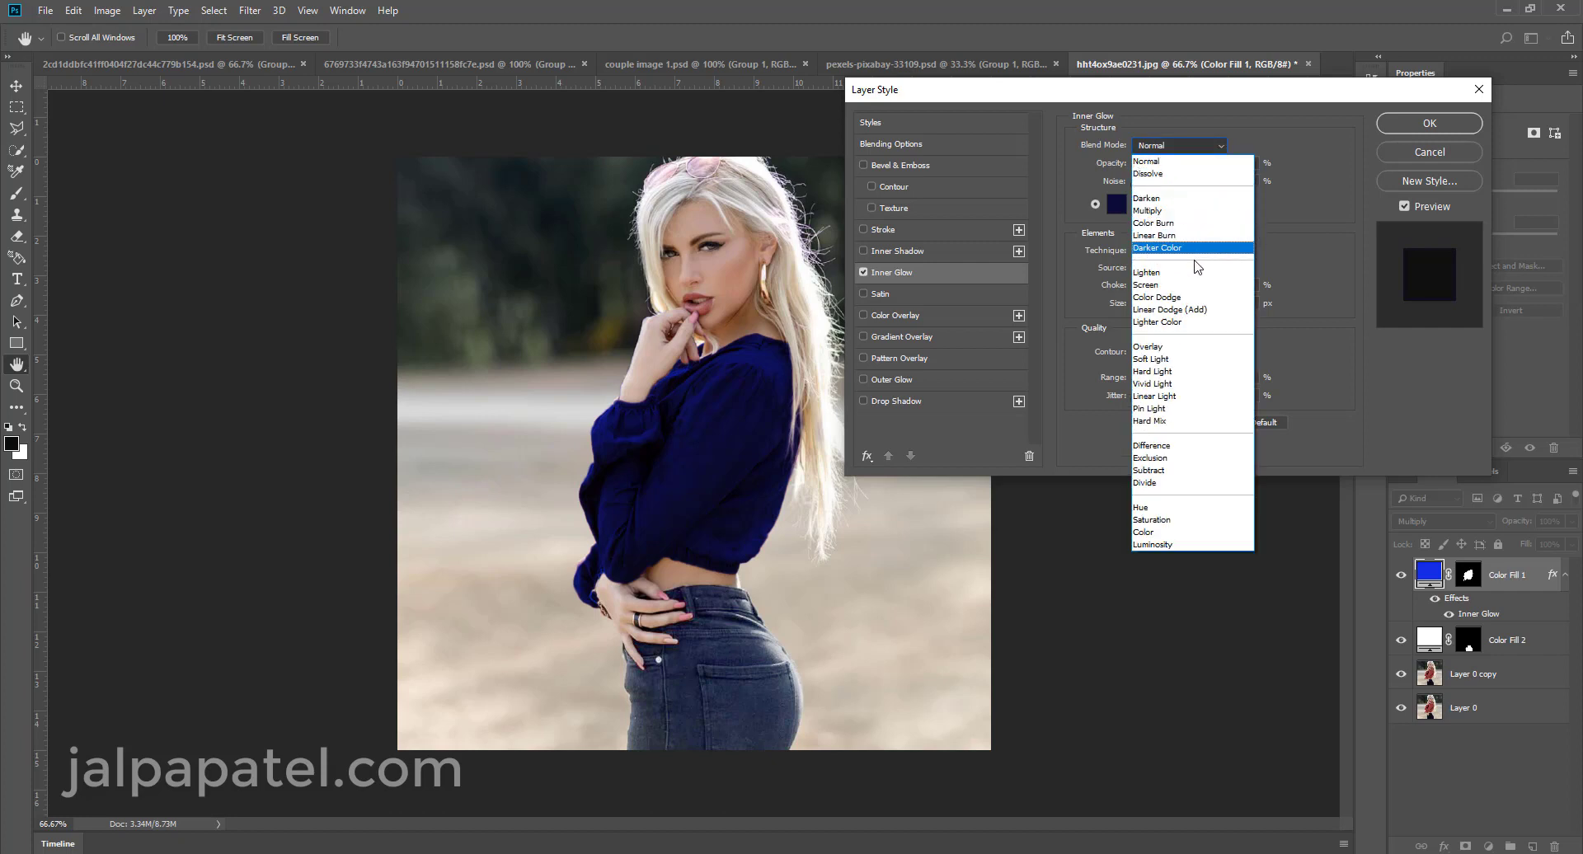
left_click(1187, 371)
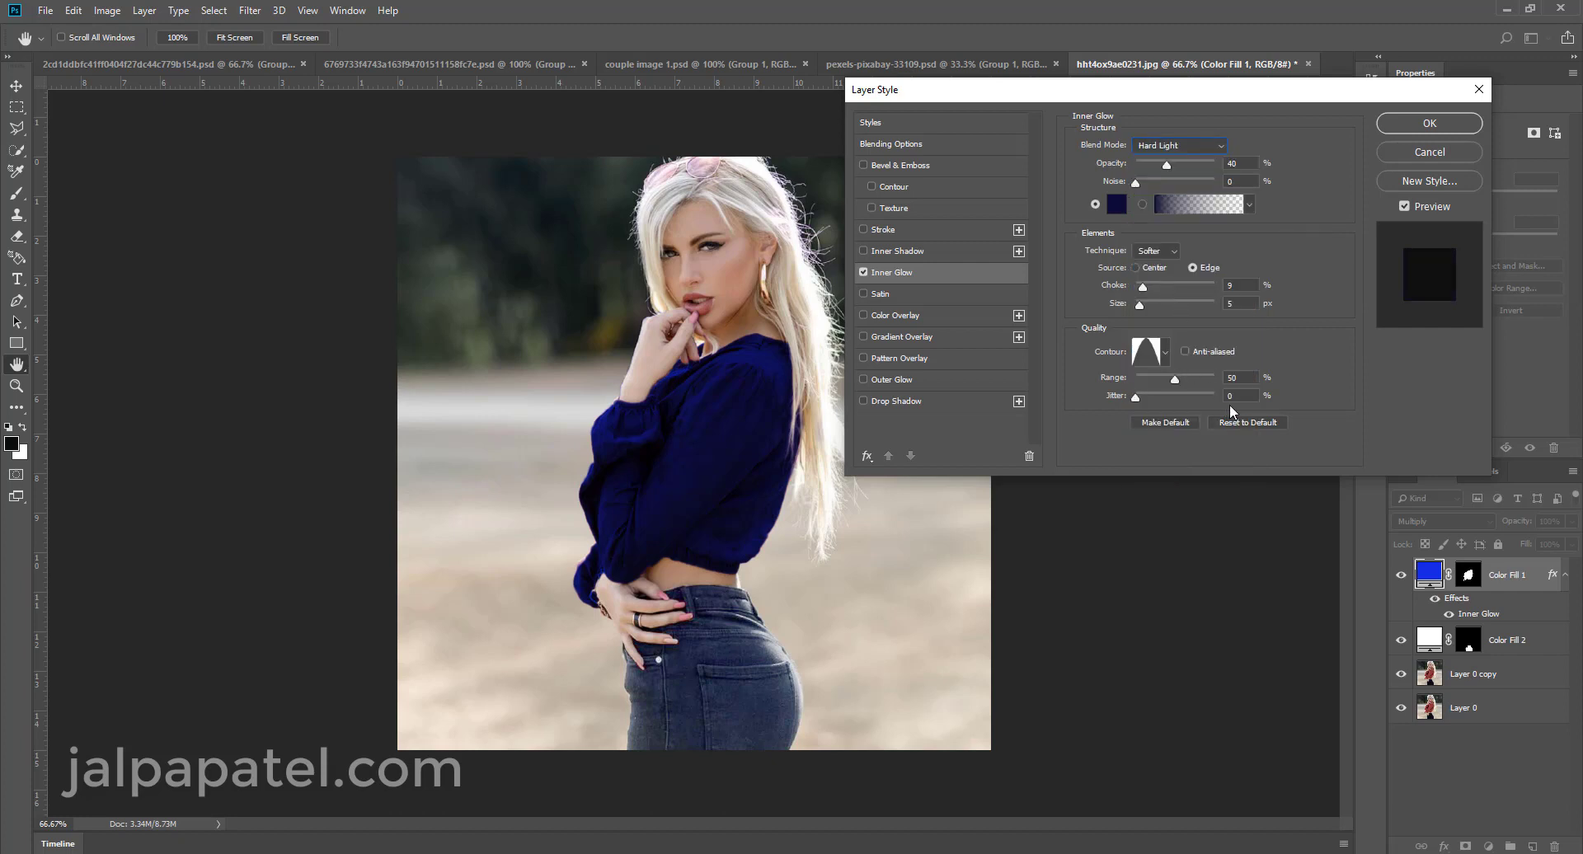
left_click(1215, 148)
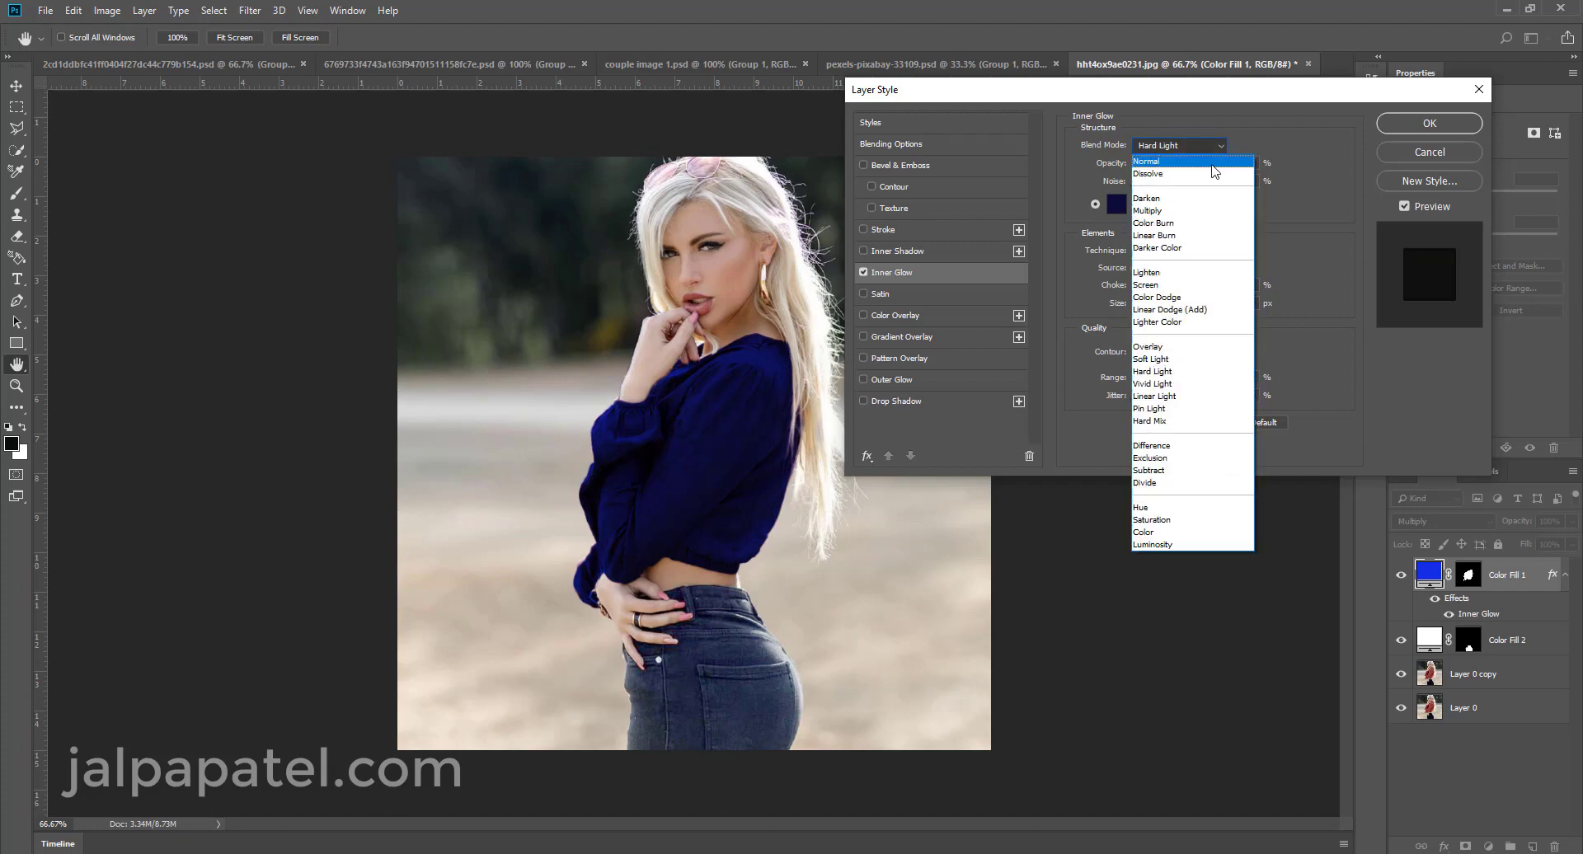
left_click(1186, 211)
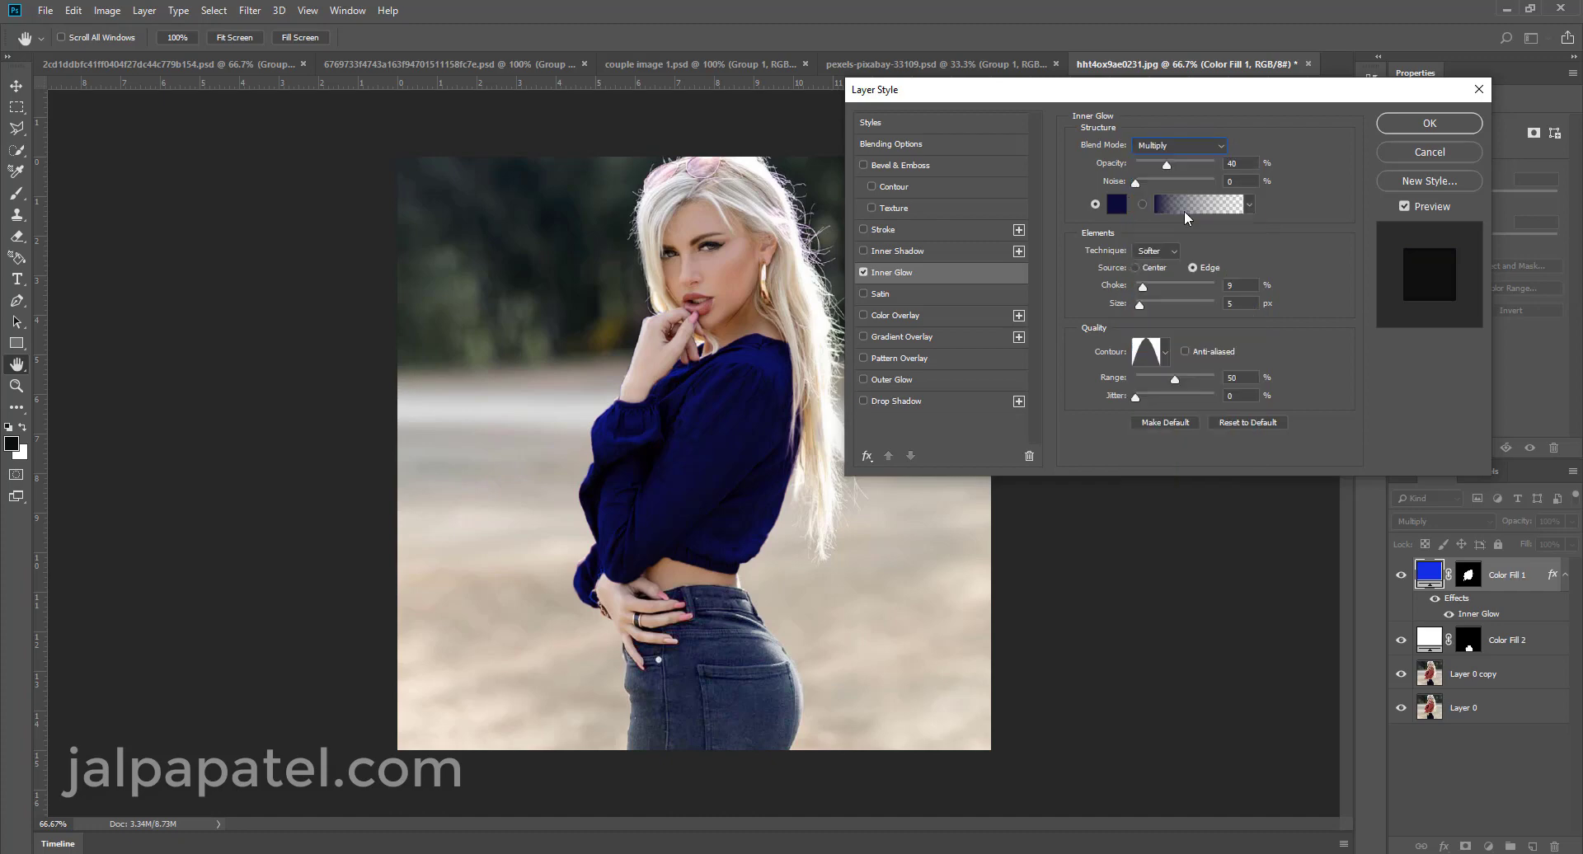
left_click(1407, 122)
left_click(1464, 571)
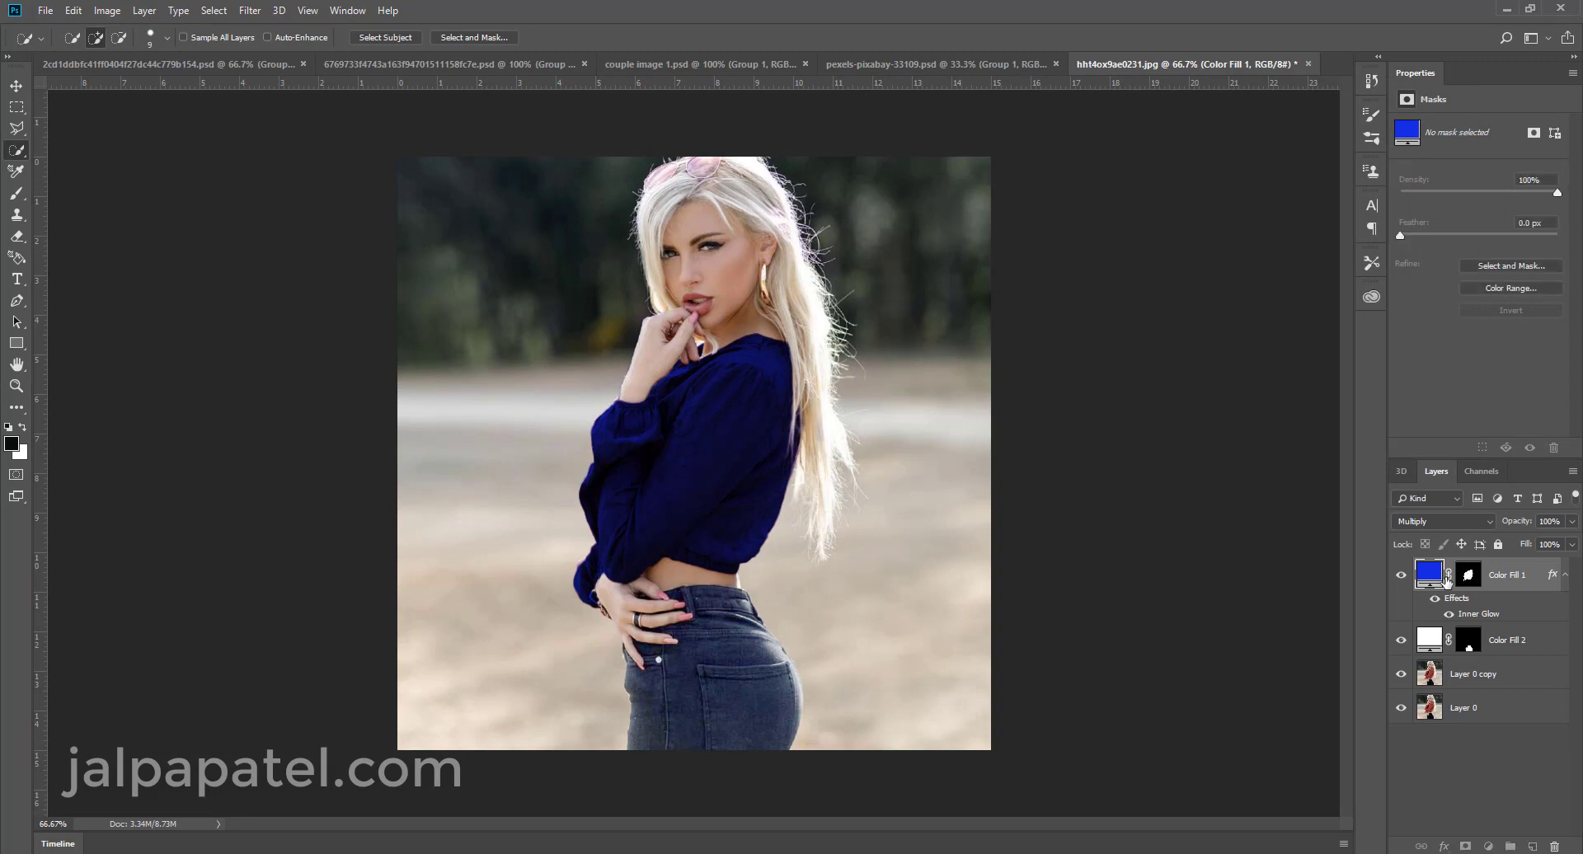
Paint black on Color Fill 1's mask along the hair edge with a size-15 brush, then zoom to fit.
left_click(17, 193)
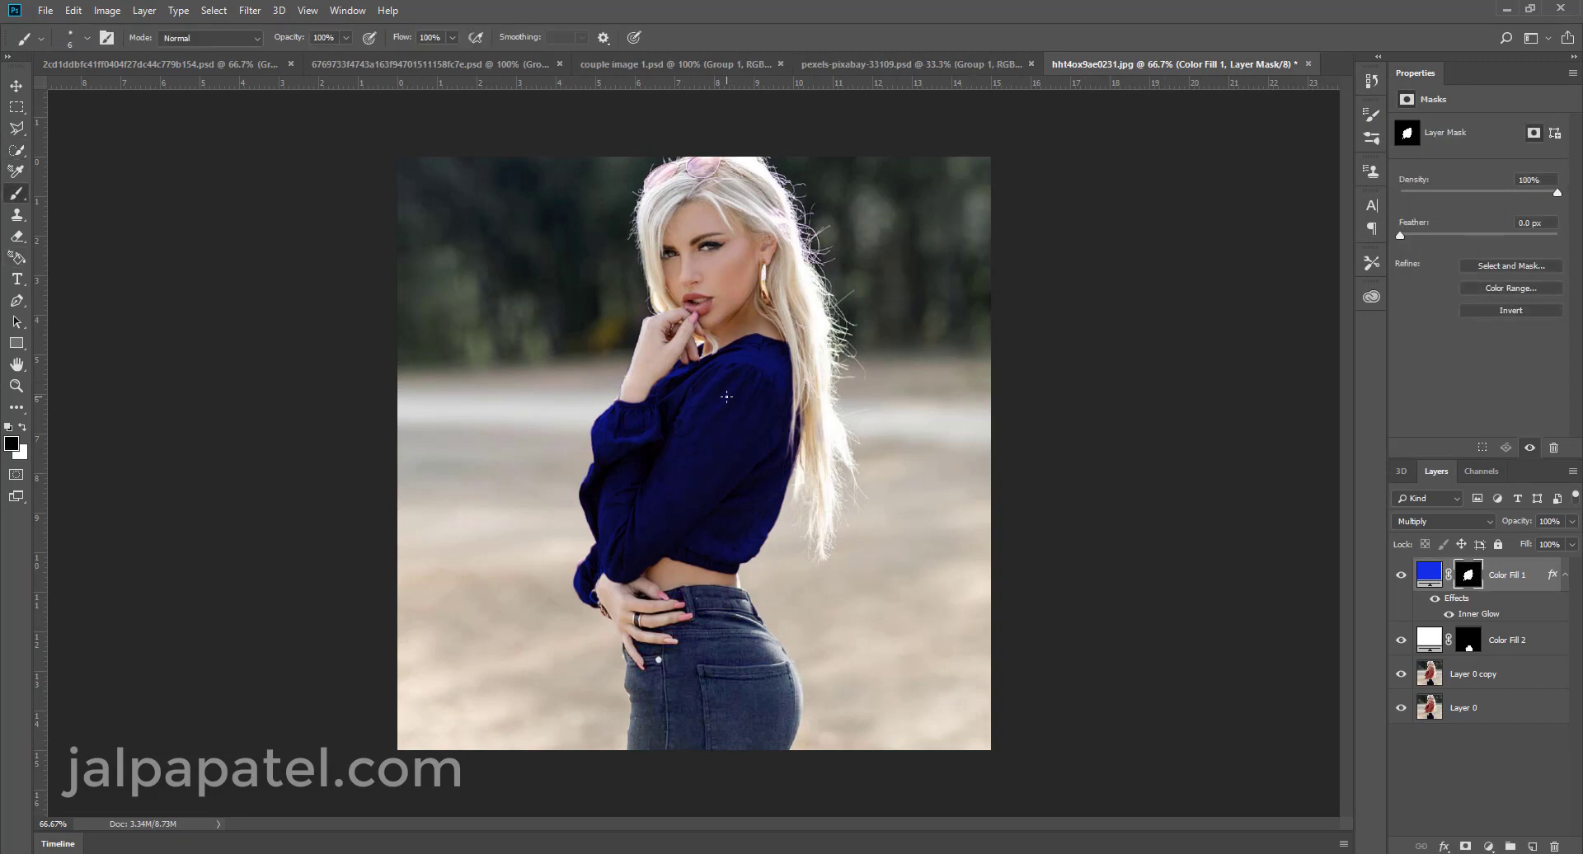
scroll(727, 397, "up", 2)
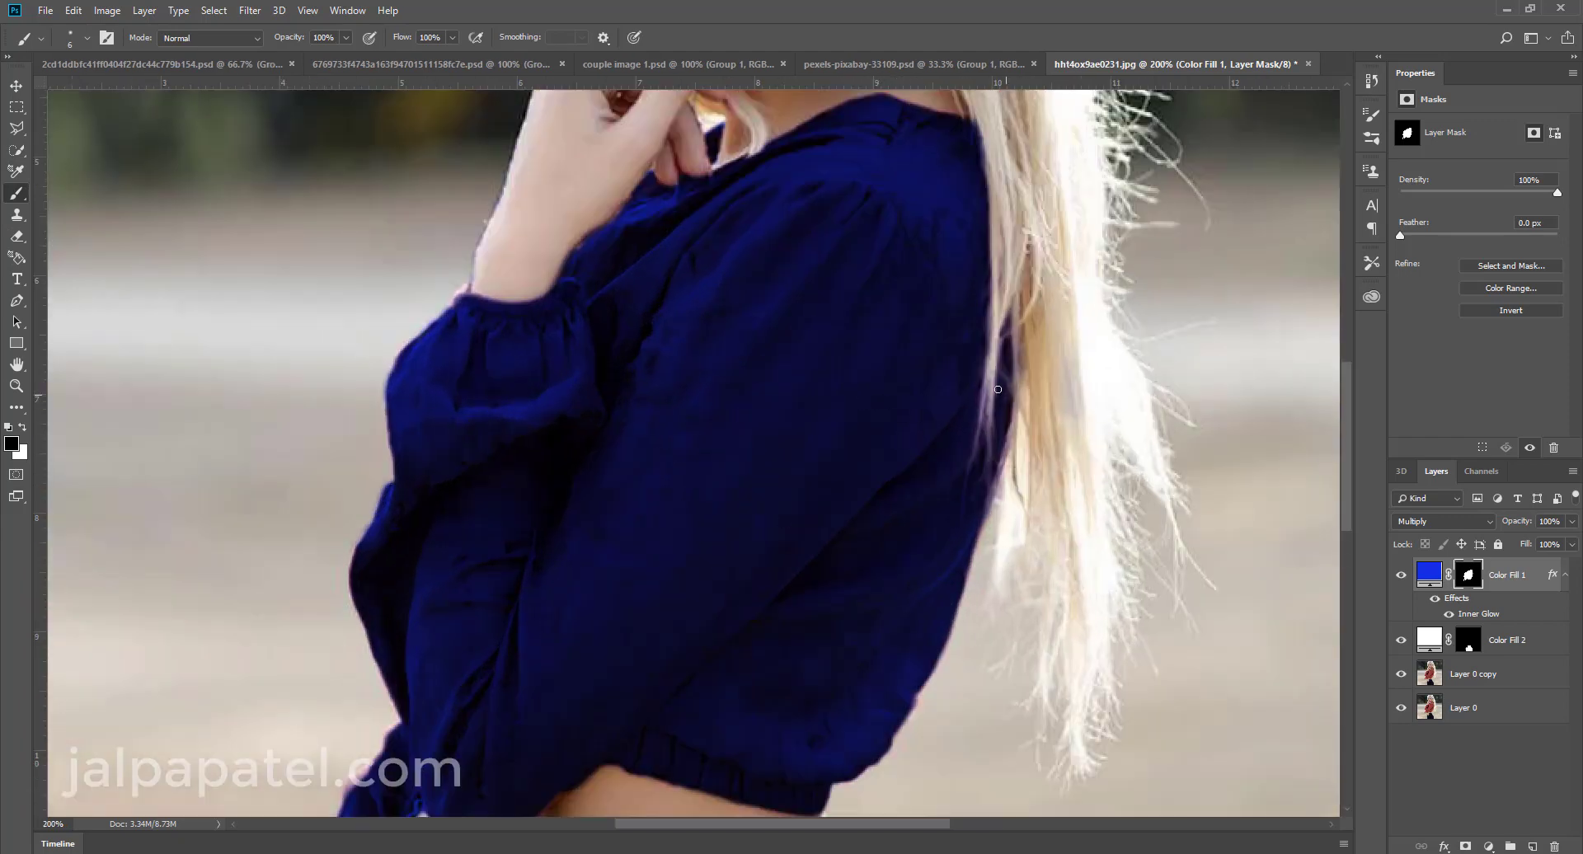
mouse_move(990, 367)
left_mouse_down()
mouse_move(988, 430)
mouse_move(998, 404)
left_mouse_up()
left_click_drag(1022, 351, 1029, 386)
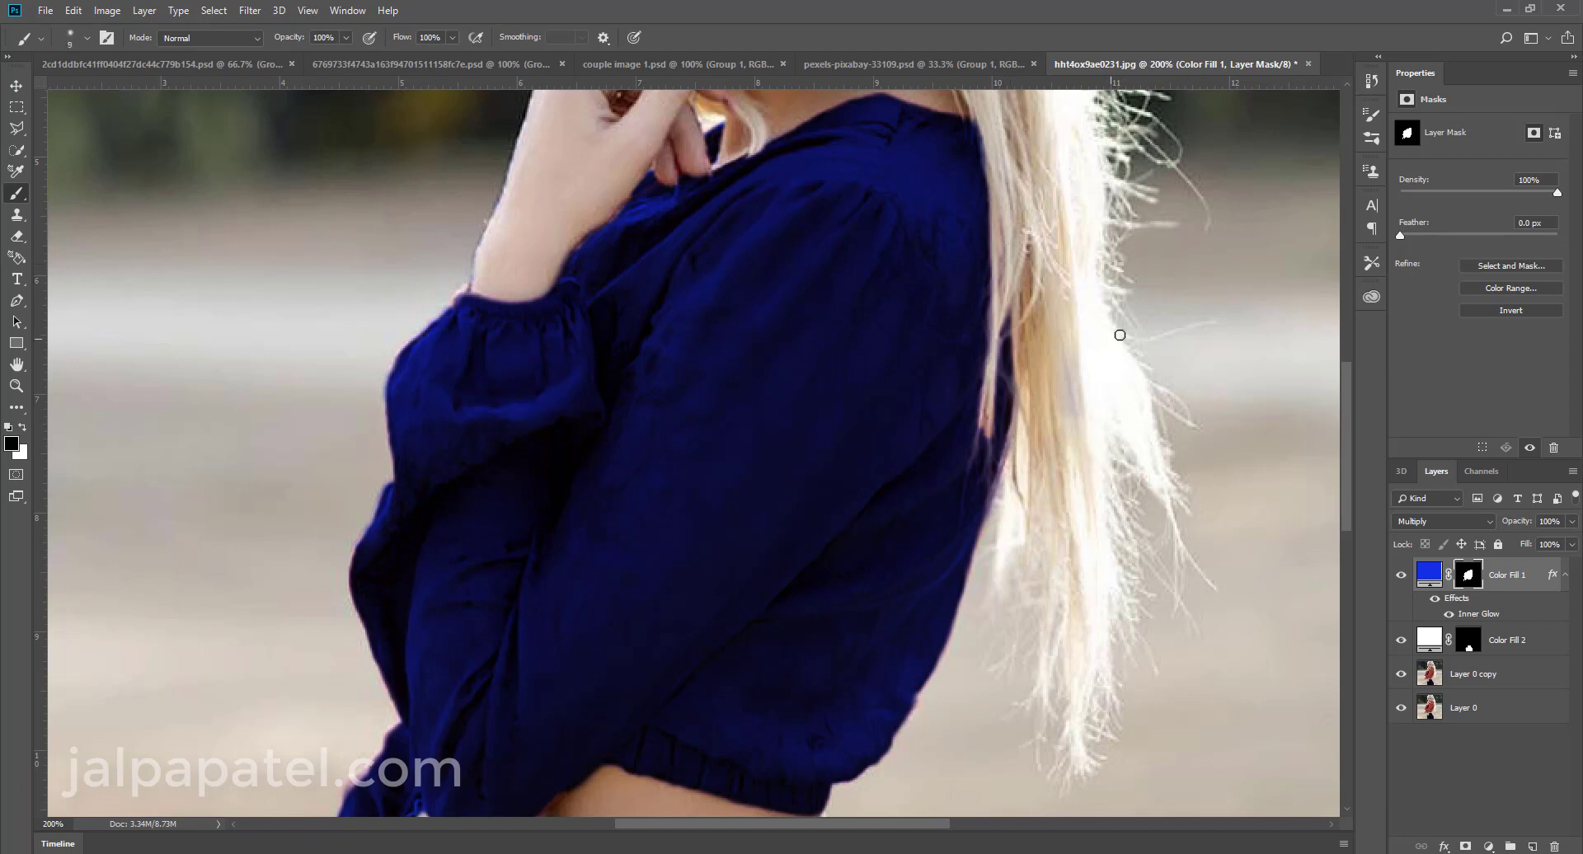
key("bracketright")
key("bracketright")
key("bracketright")
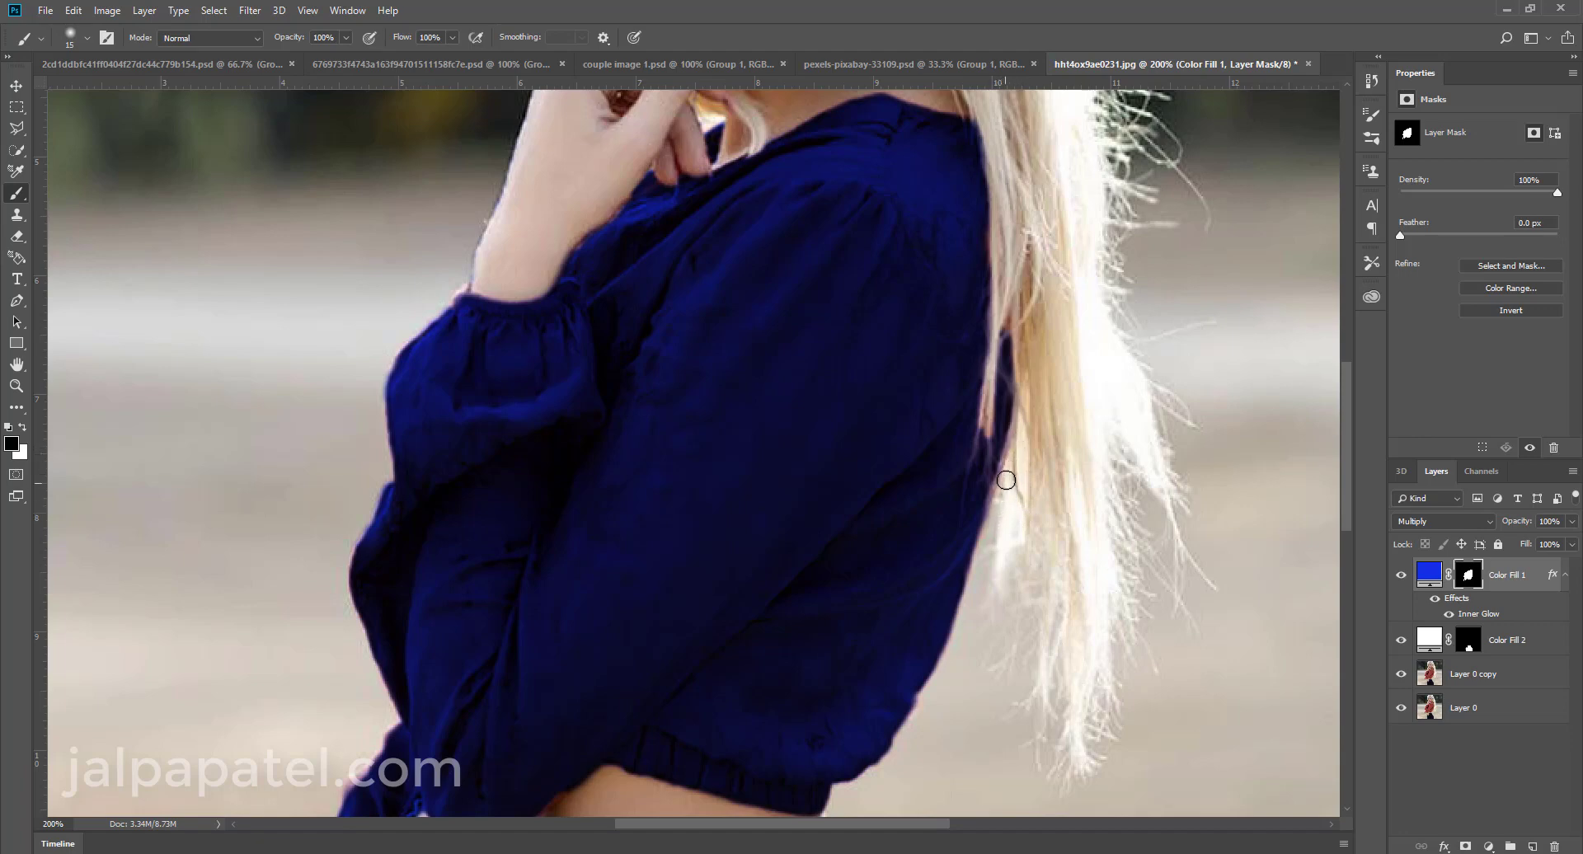
left_click_drag(1004, 482, 1015, 451)
key("ctrl+minus")
key("ctrl+minus")
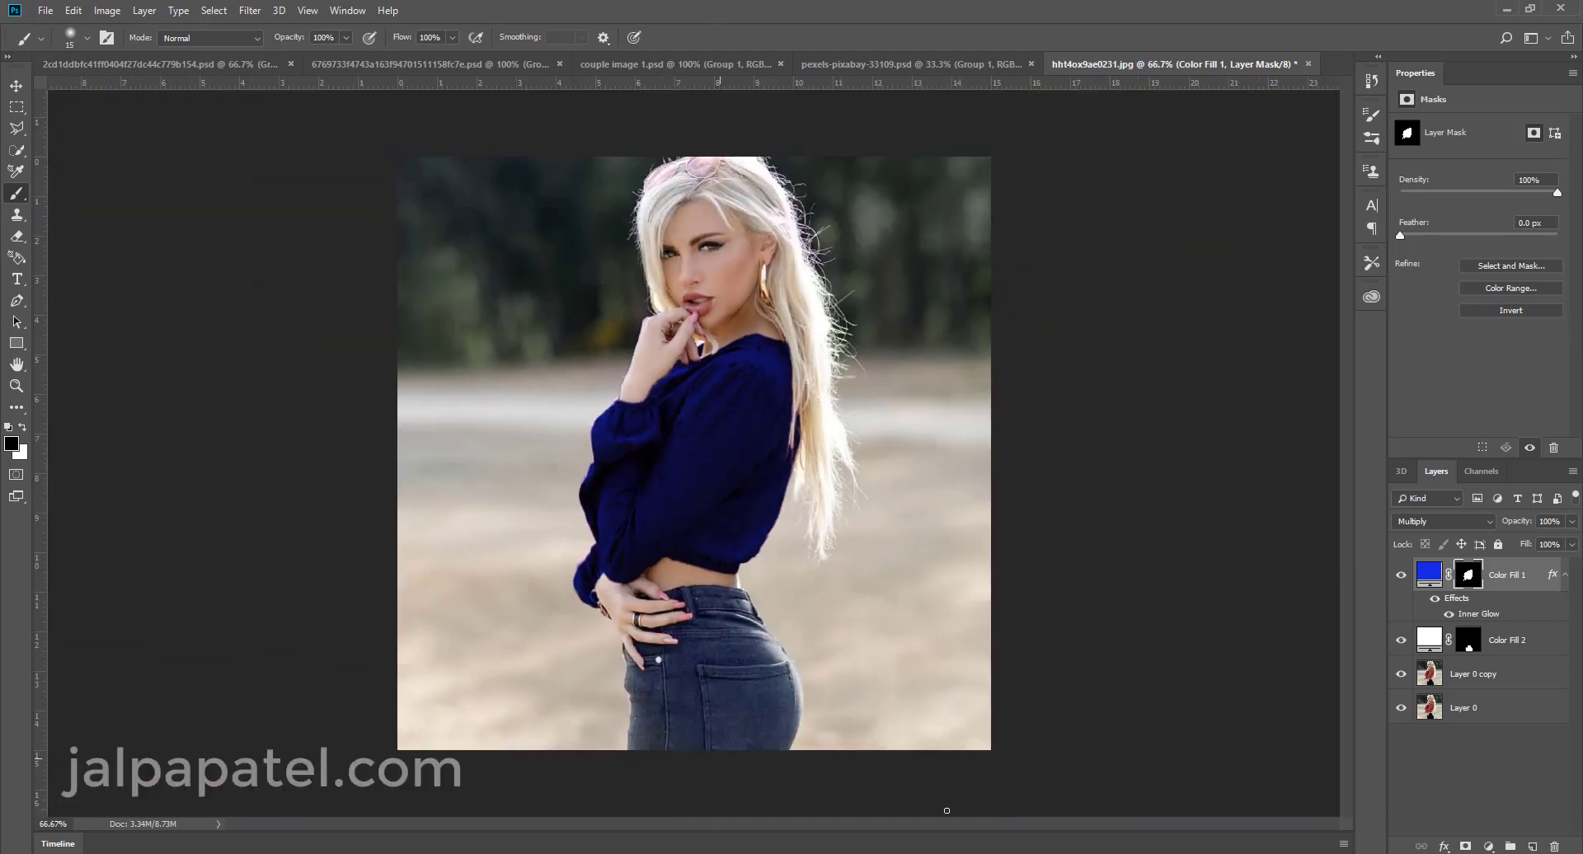
left_click(1469, 641)
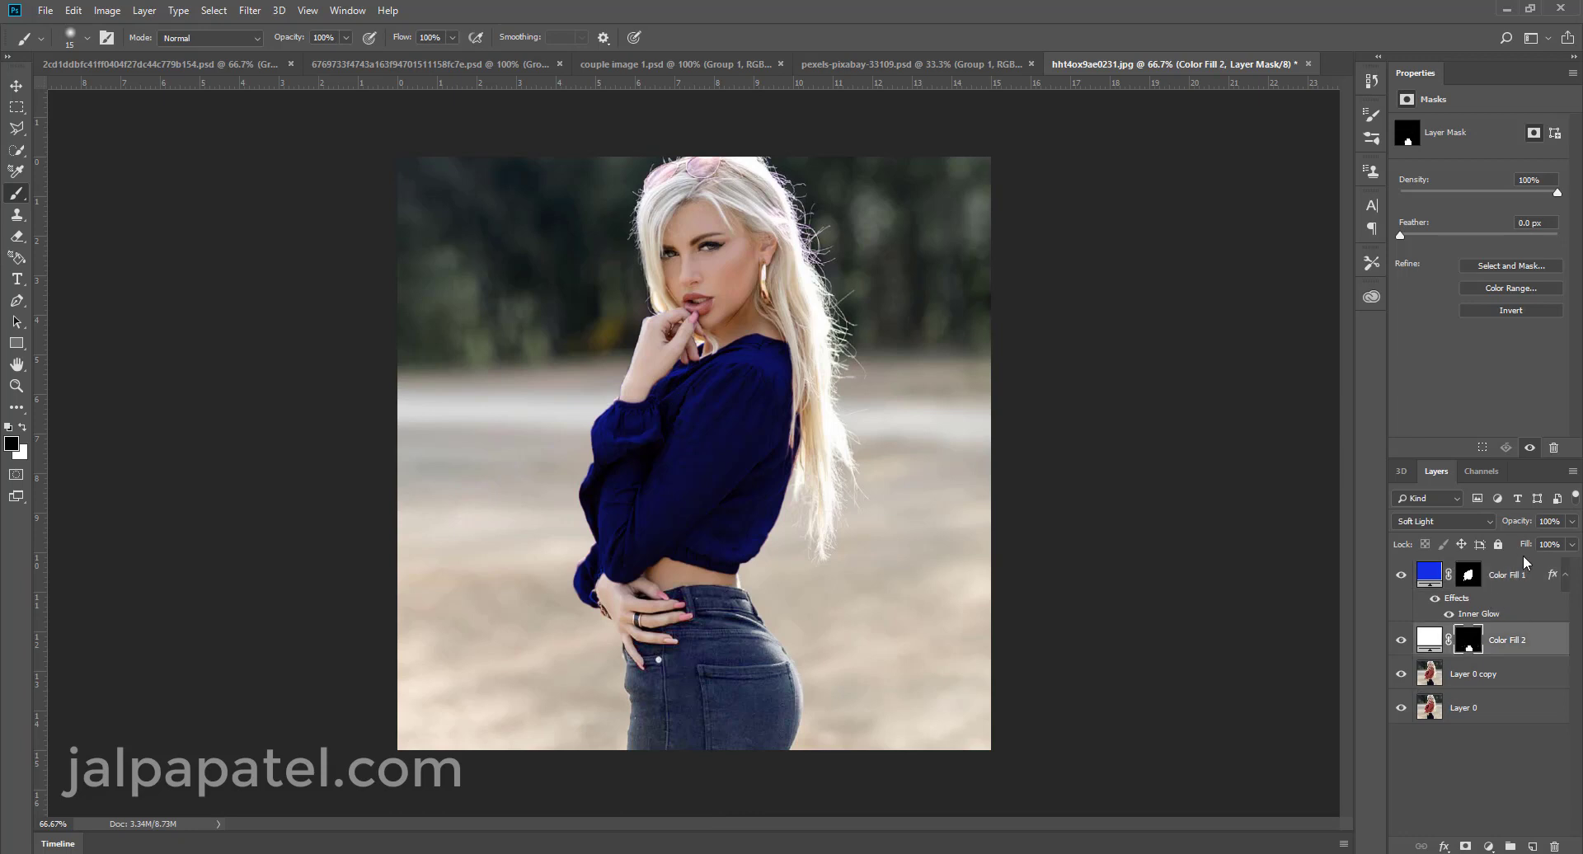
Group Color Fill 2, Color Fill 1 and Layer 0 copy into Group 1.
left_click(1528, 577, "ctrl")
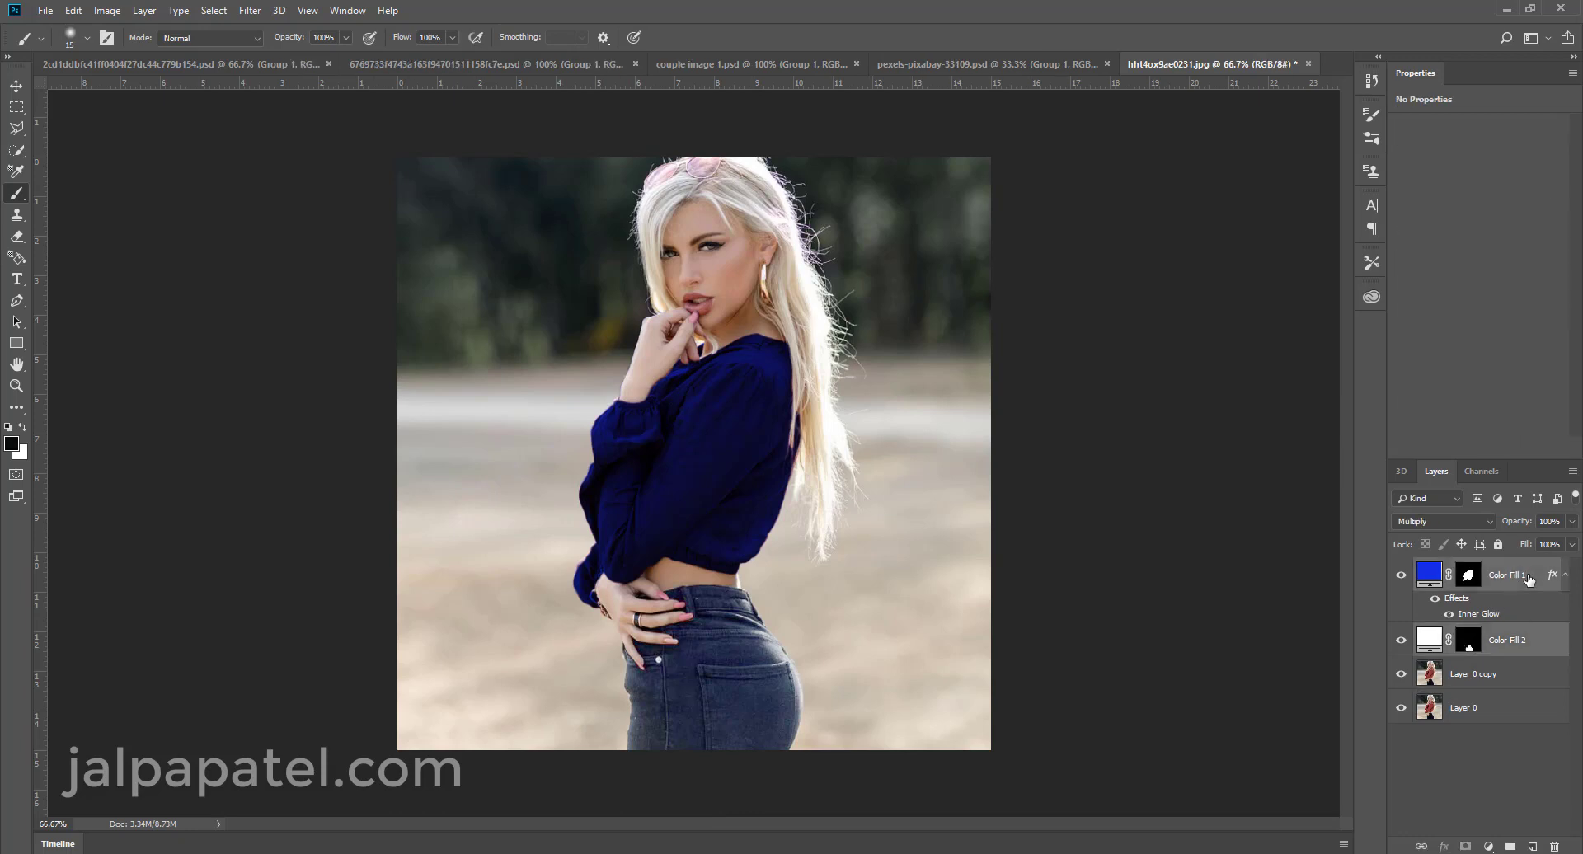
left_click(1527, 674, "ctrl")
left_click(1513, 848)
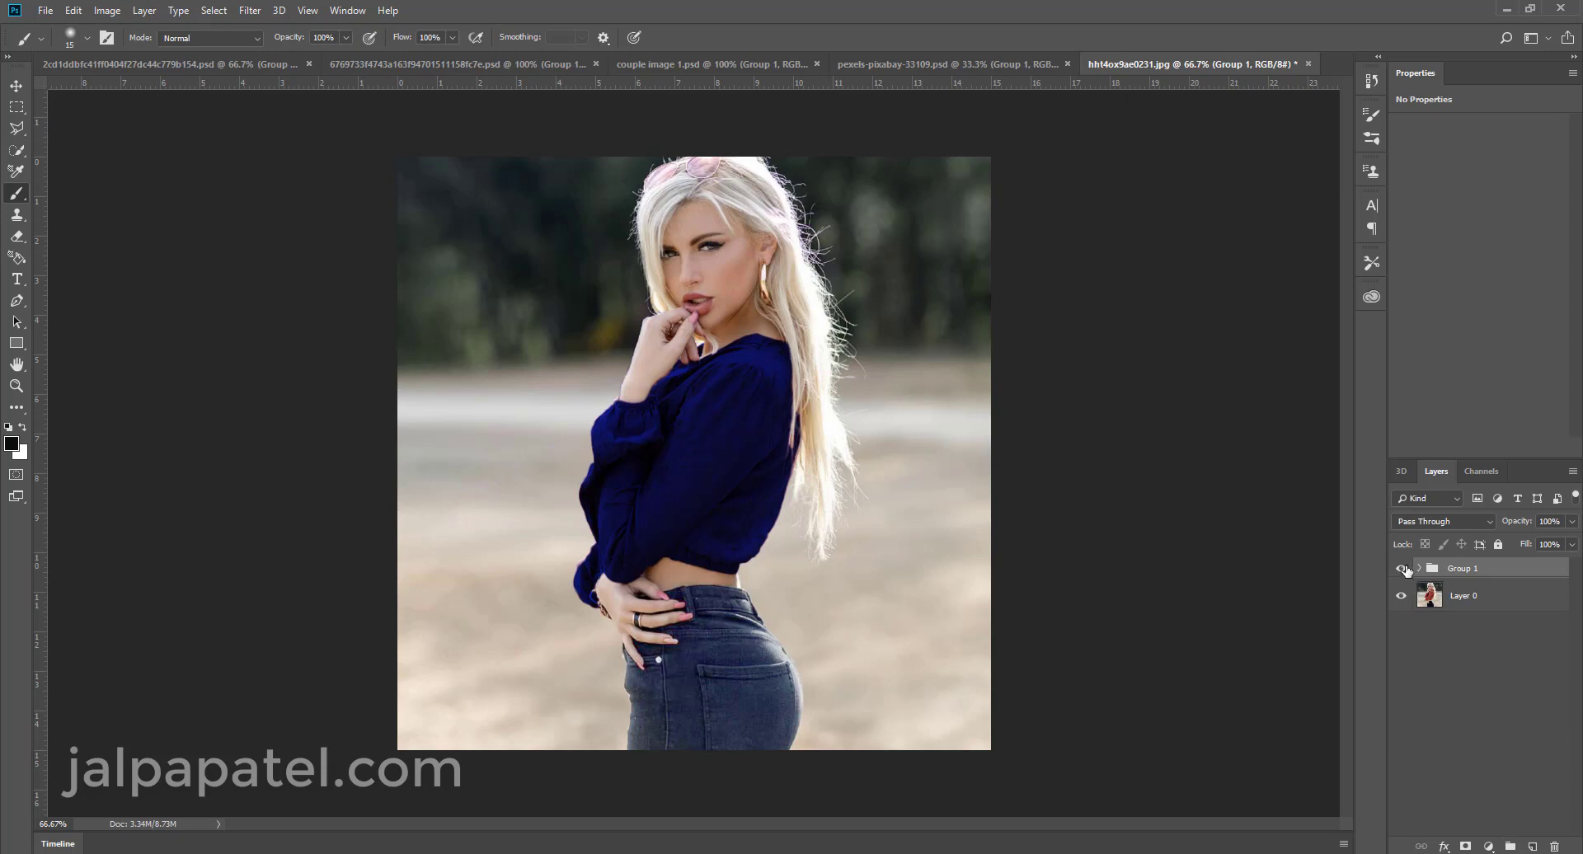
Toggle Group 1's visibility repeatedly to compare the recolour with the original photo.
left_click(1402, 568)
left_click(1402, 568)
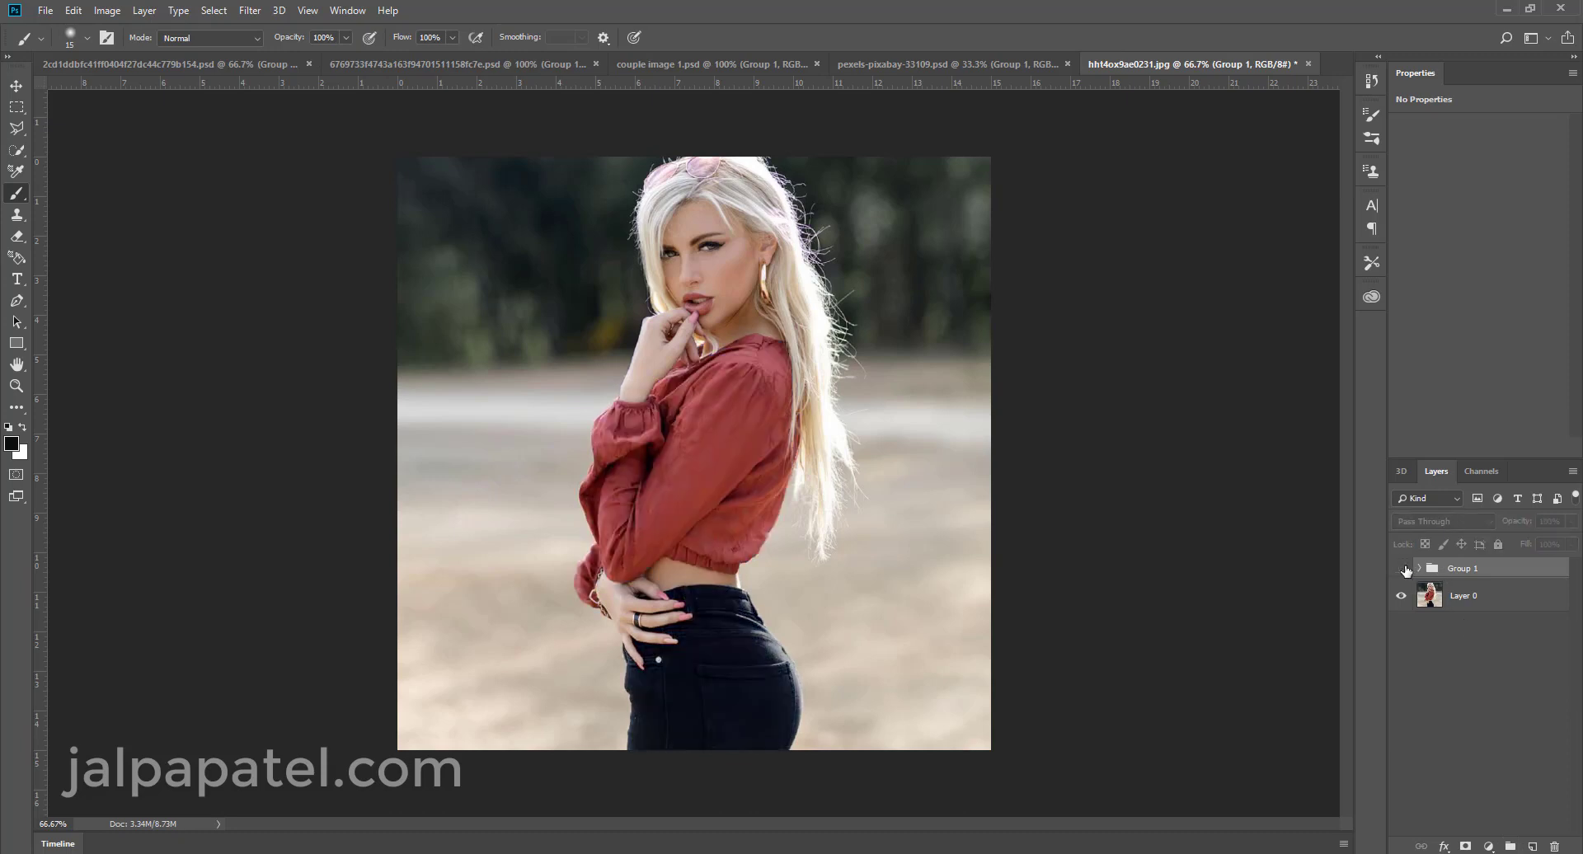
left_click(1401, 568)
left_click(1402, 568)
left_click(1402, 568)
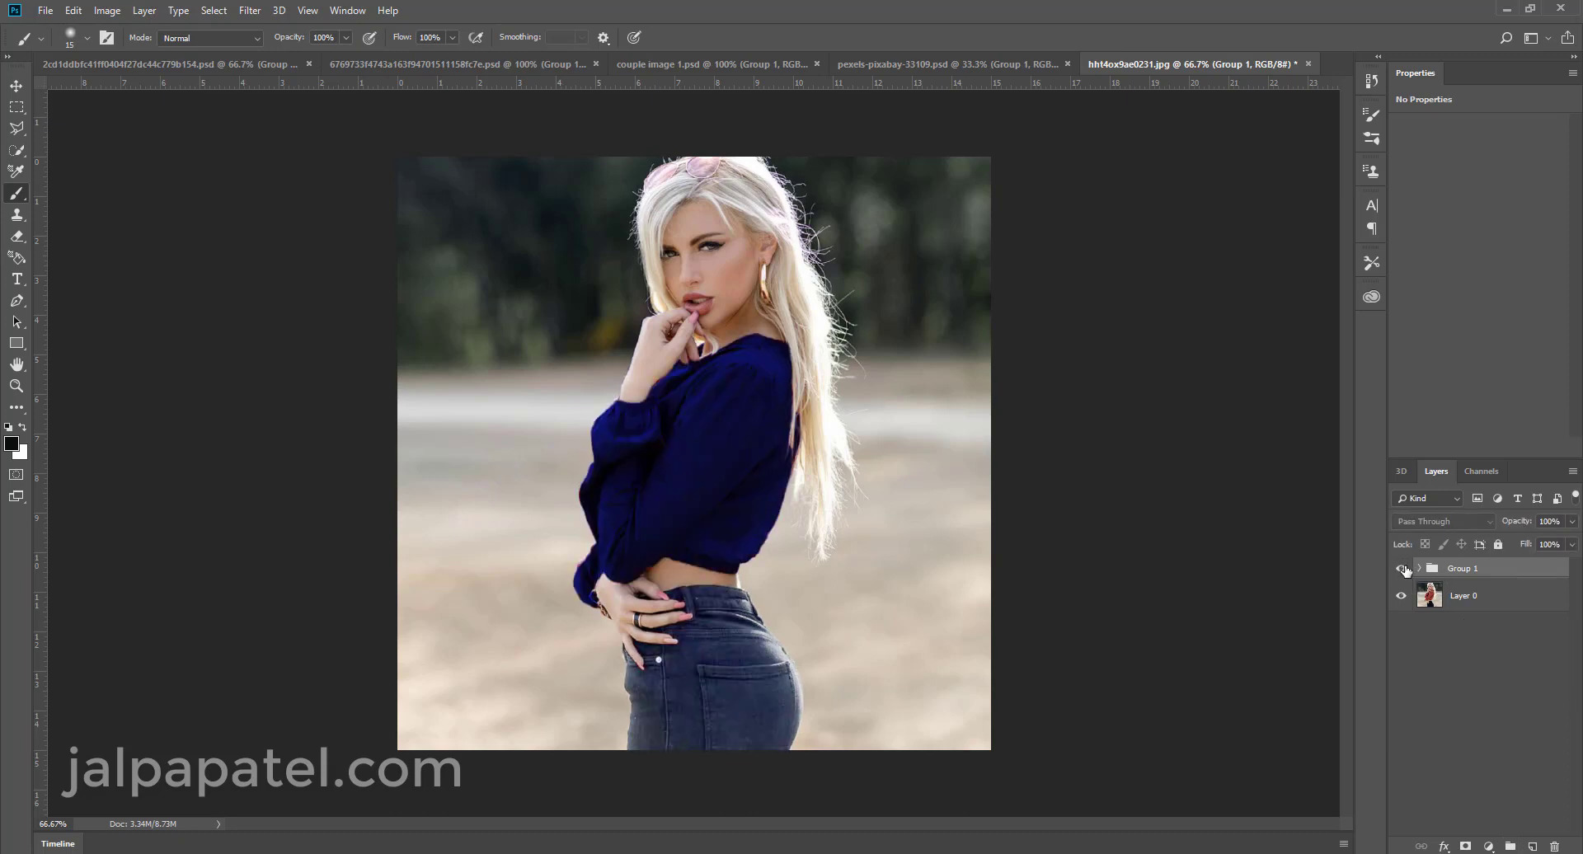
left_click(1401, 568)
left_click(1401, 568)
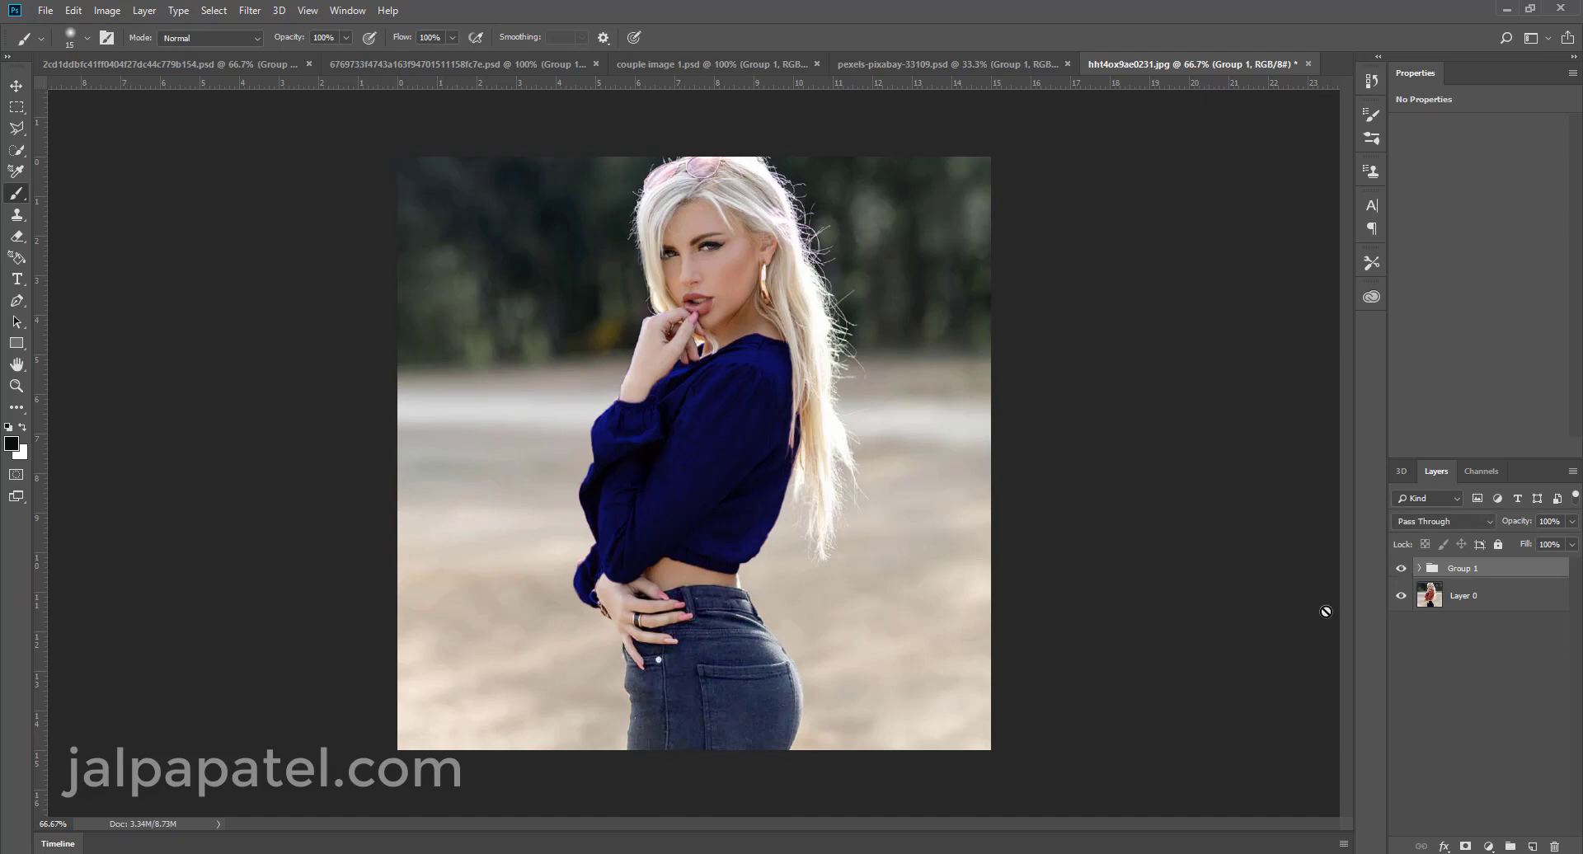